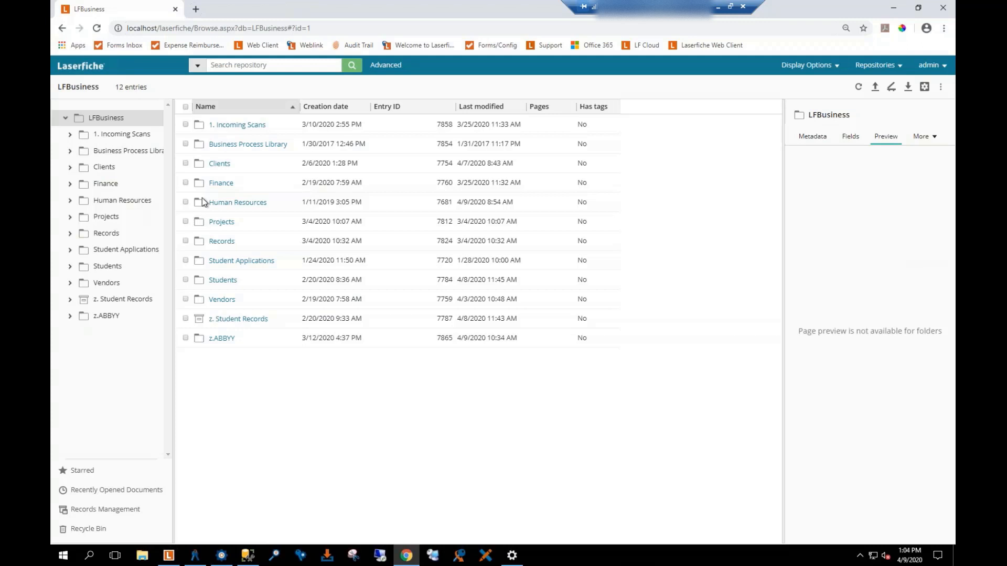
# - Sort the entries by creation date, newest first, and place the Creation date column after Entry ID in the 1. Incoming Scans folder
pyautogui.click(366, 112)
pyautogui.click(366, 112)
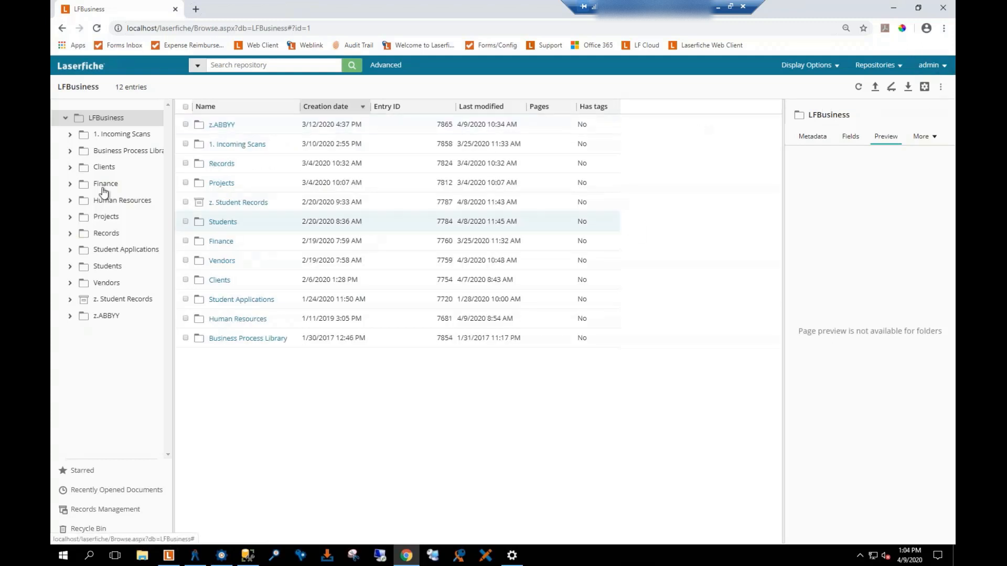
pyautogui.click(135, 134)
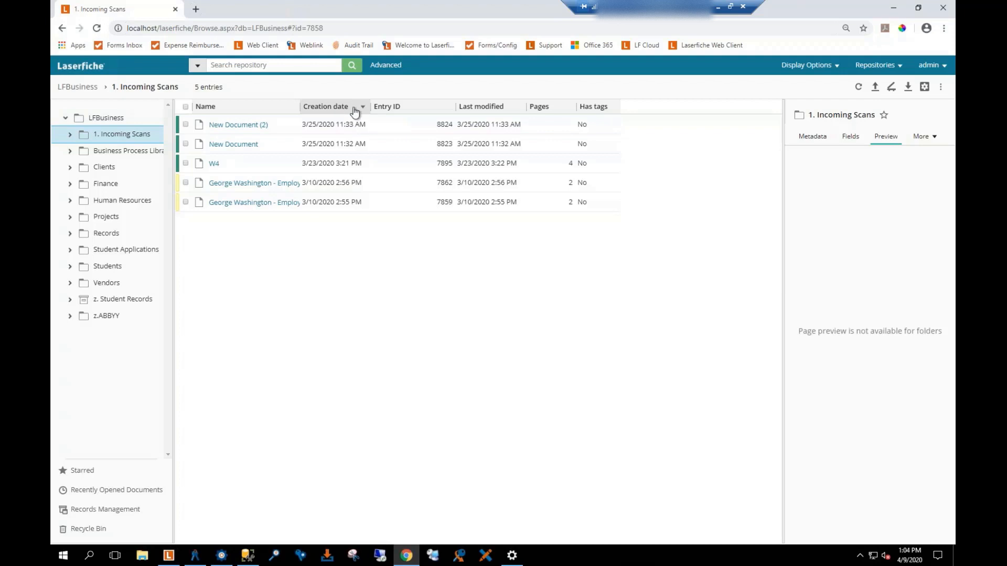
pyautogui.moveTo(355, 111); pyautogui.dragTo(425, 115)
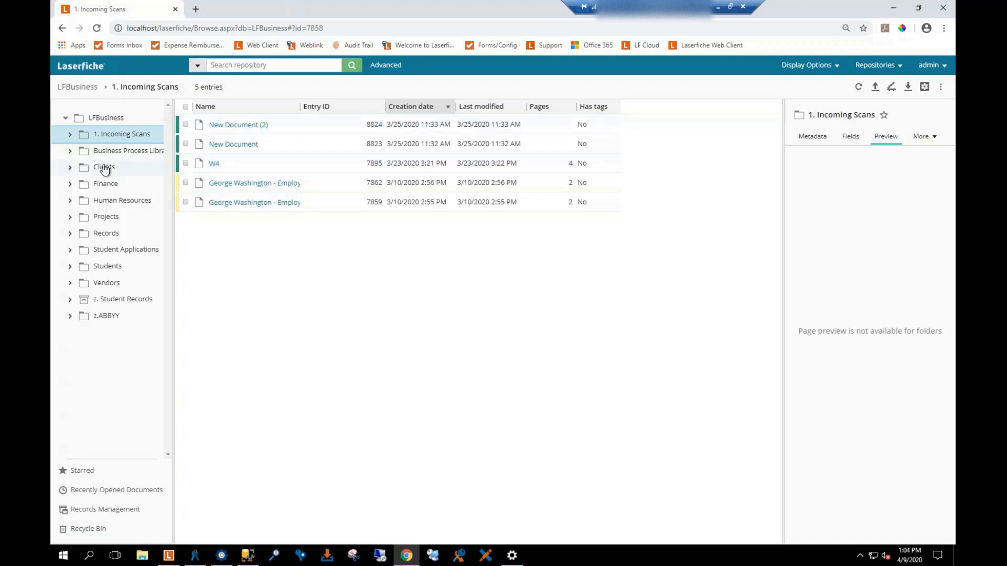
# - Sort the 1. Incoming Scans documents by last modified date and finally by page count in descending order
pyautogui.click(447, 110)
pyautogui.click(515, 108)
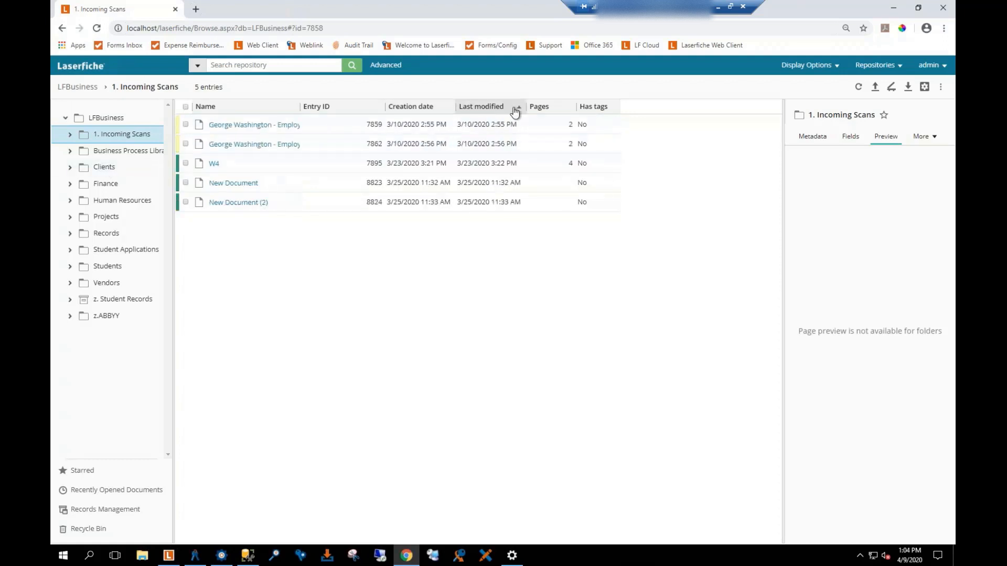
pyautogui.click(515, 109)
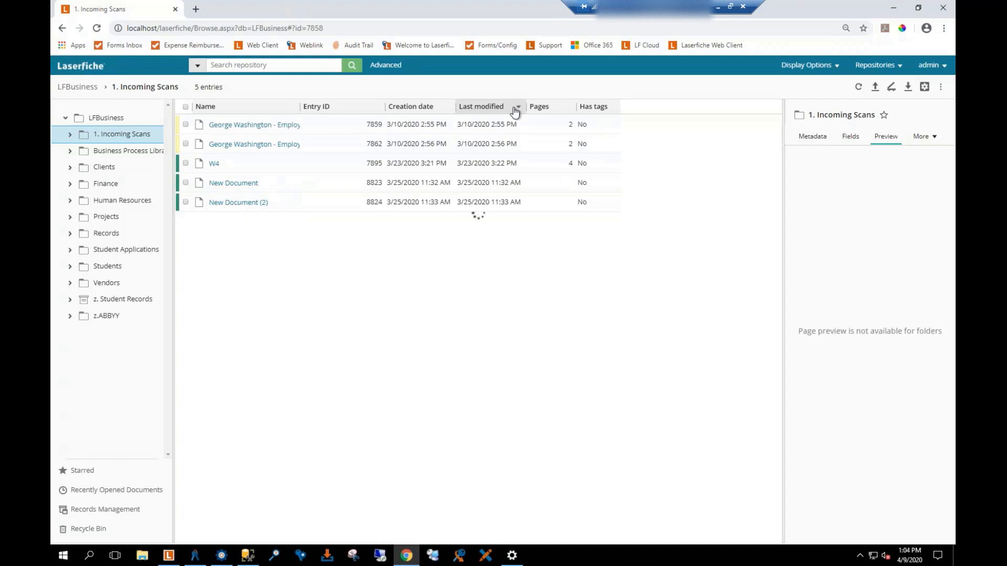
pyautogui.click(569, 112)
pyautogui.click(570, 112)
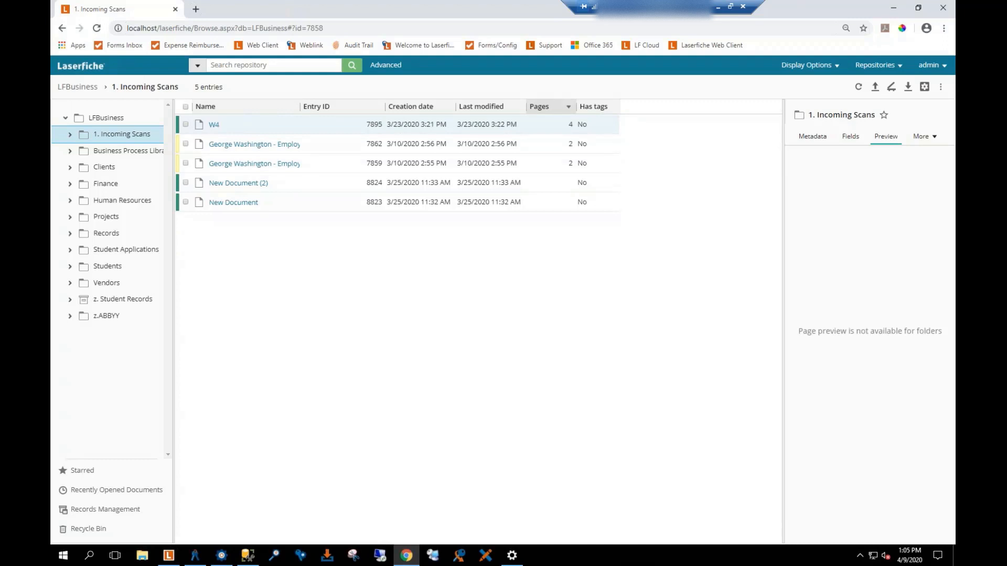
# - Examine the columns available for the folder list, including the Client File, Client Documents and AP - Invoices fields, without changing the selection
pyautogui.rightClick(286, 110)
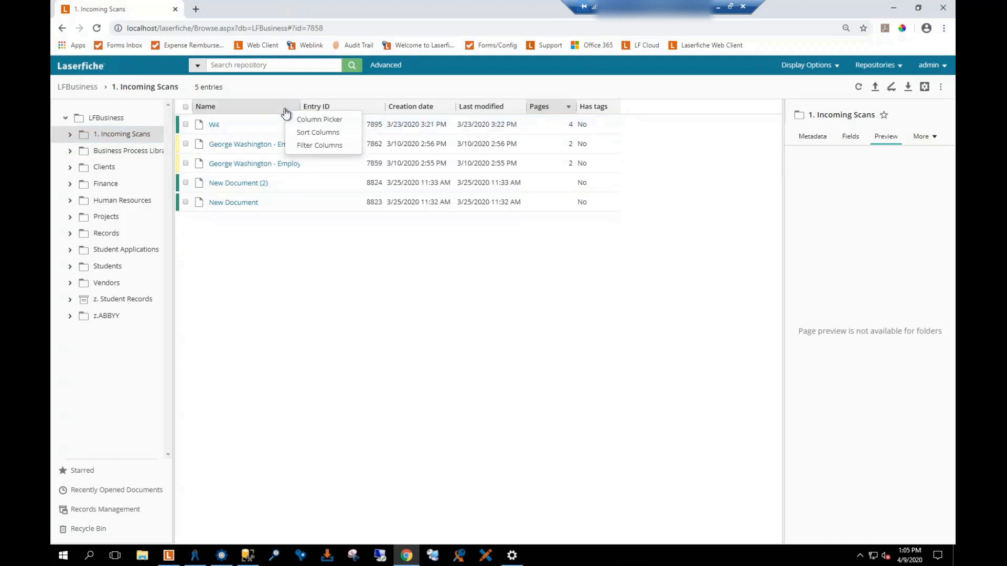
pyautogui.click(327, 125)
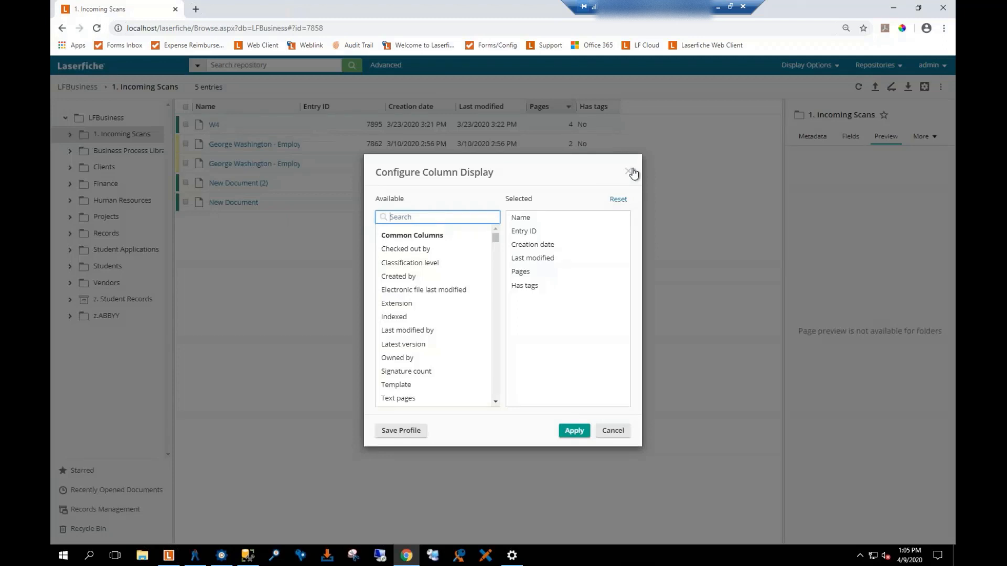
pyautogui.click(632, 174)
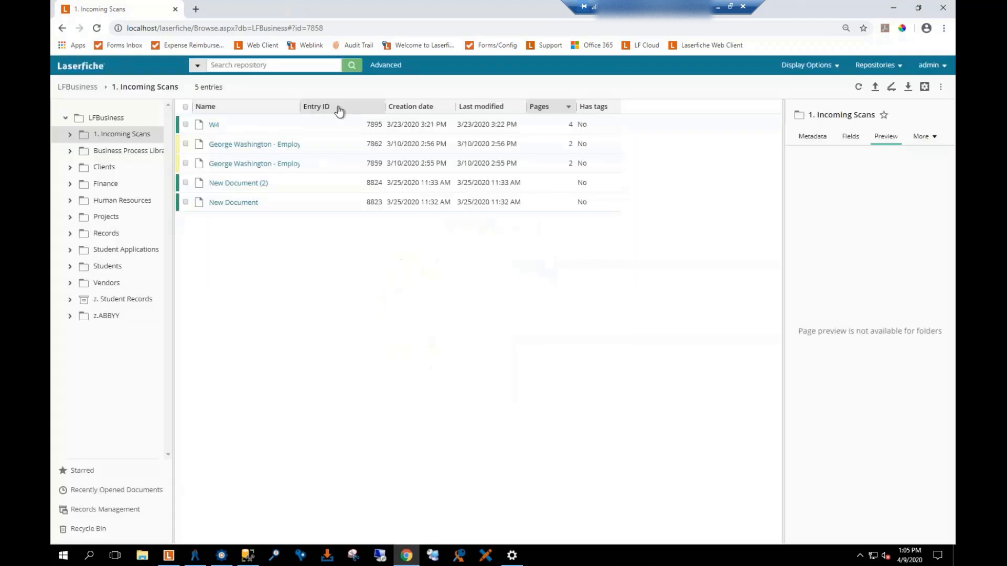
pyautogui.click(338, 108)
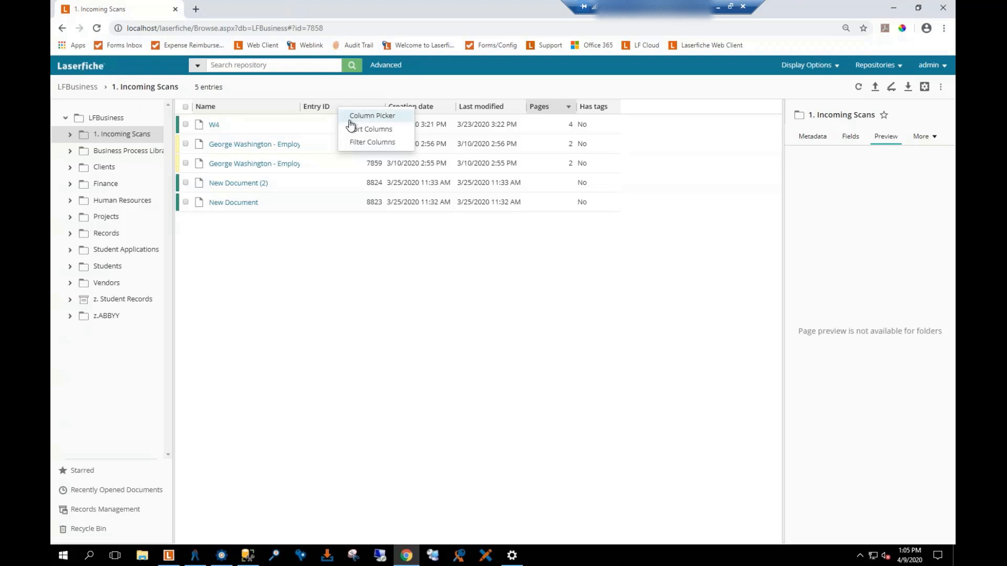
pyautogui.click(357, 120)
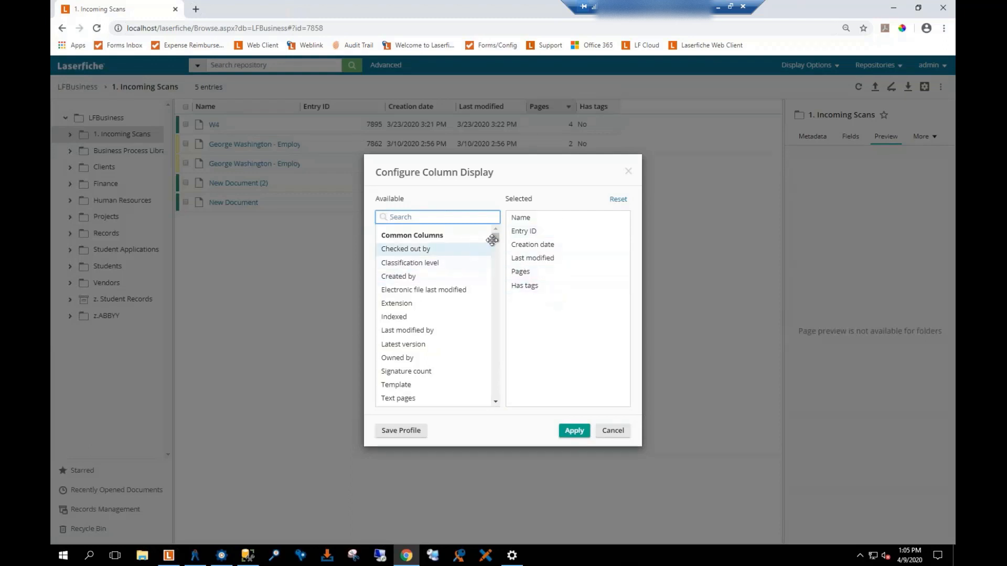
pyautogui.moveTo(495, 243); pyautogui.dragTo(495, 279)
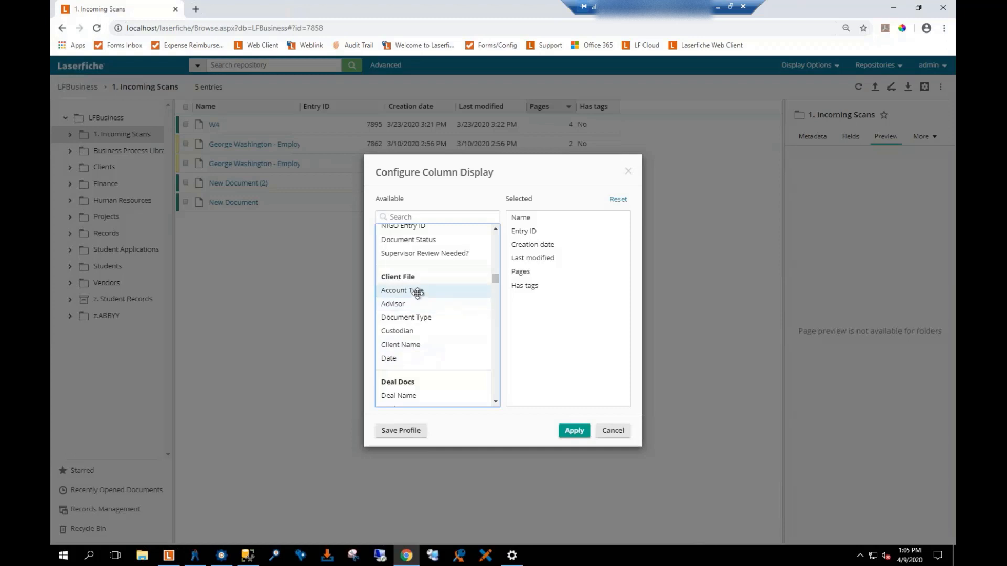
pyautogui.scroll(3, 422, 297)
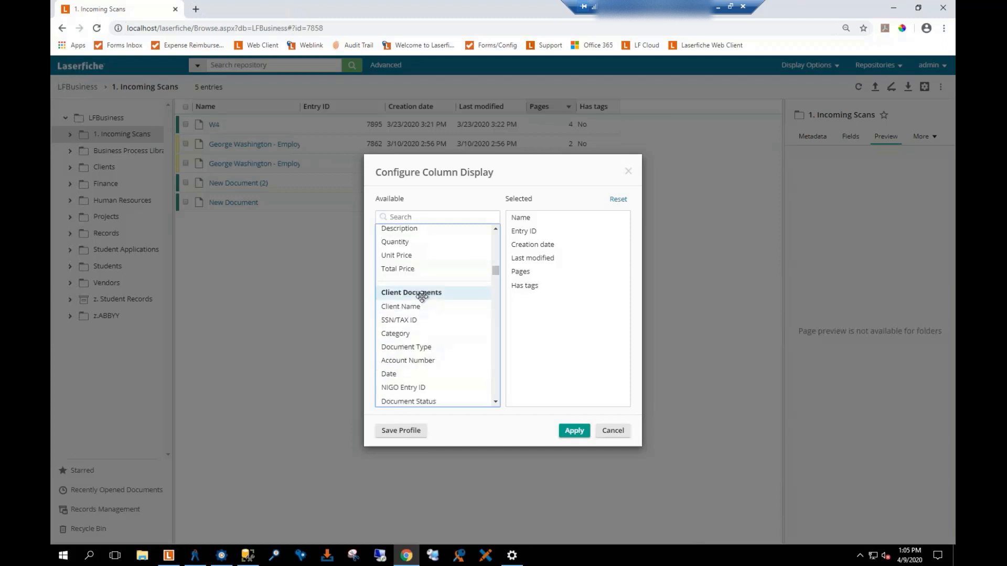
pyautogui.scroll(1, 422, 297)
pyautogui.scroll(1, 422, 297)
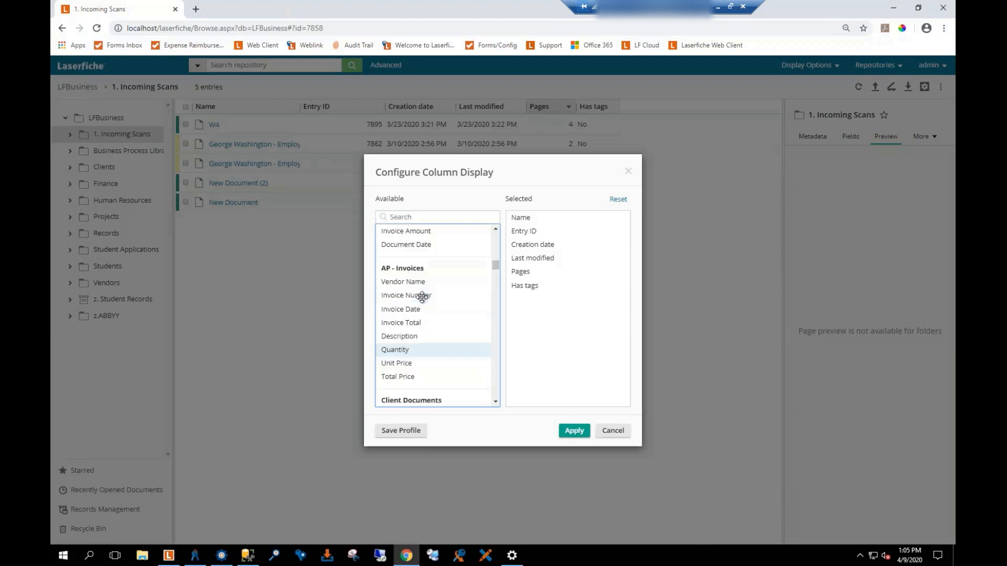
pyautogui.click(614, 431)
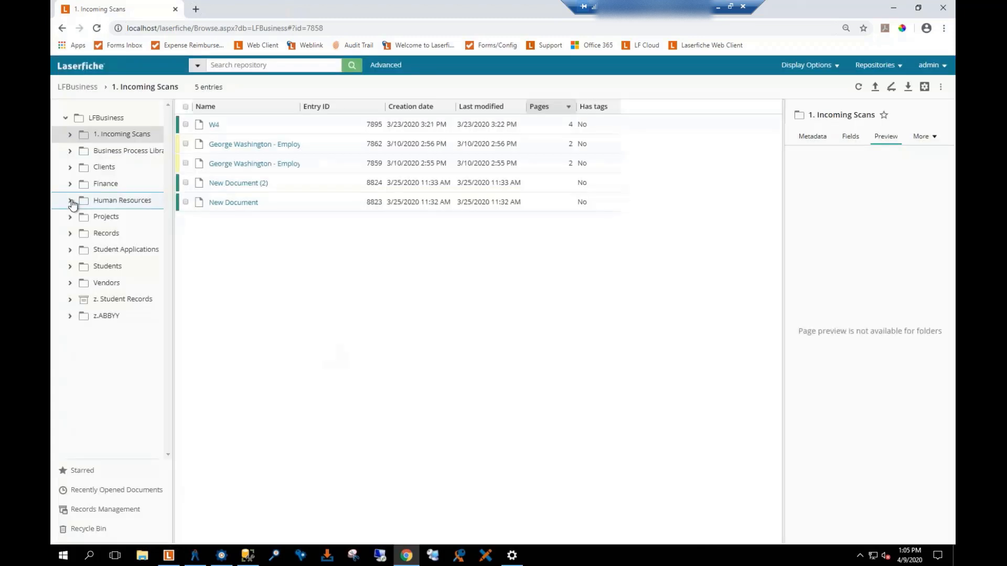
# - Open the Employee Files folder under Human Resources and sort its entries by name in ascending order
pyautogui.click(70, 201)
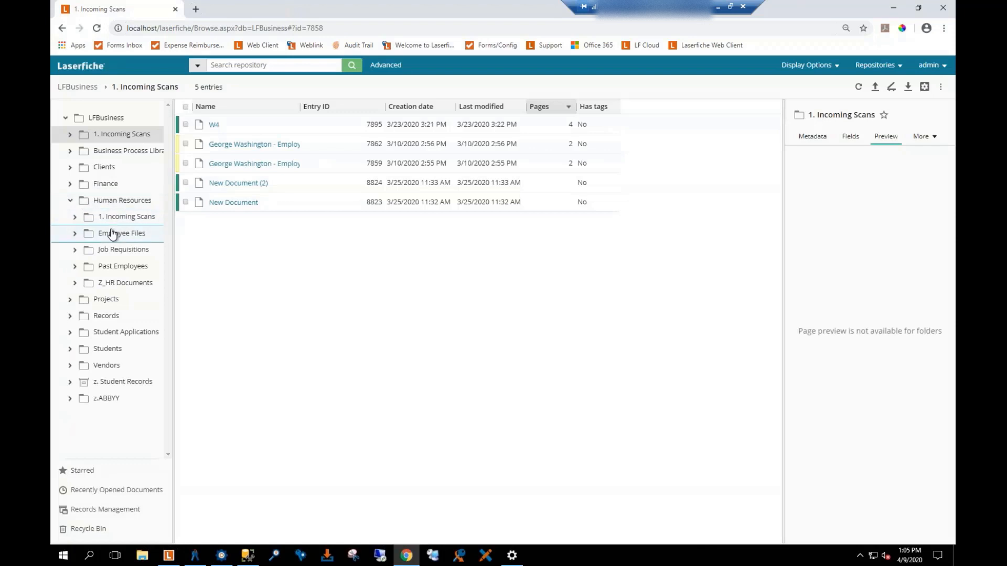
pyautogui.click(118, 235)
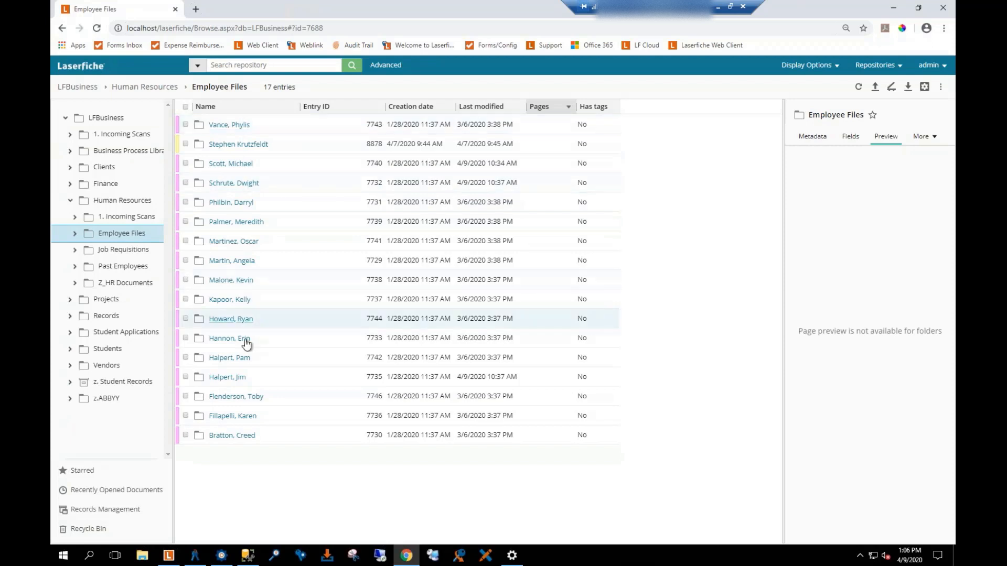
pyautogui.click(288, 113)
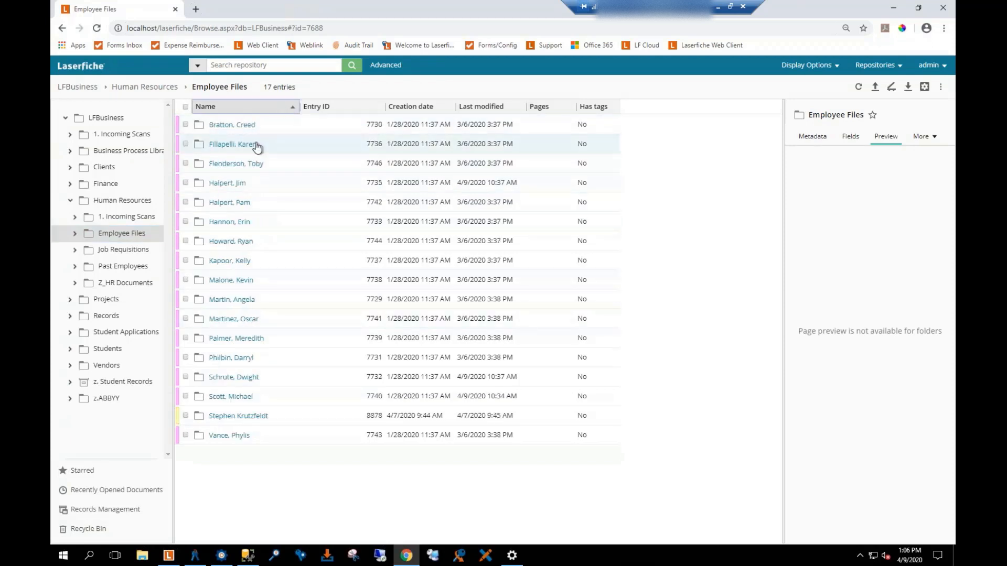
# - Add the Empoyee Supervisor and Employee Status columns from the Human Resources fields to the Employee Files list
pyautogui.rightClick(230, 111)
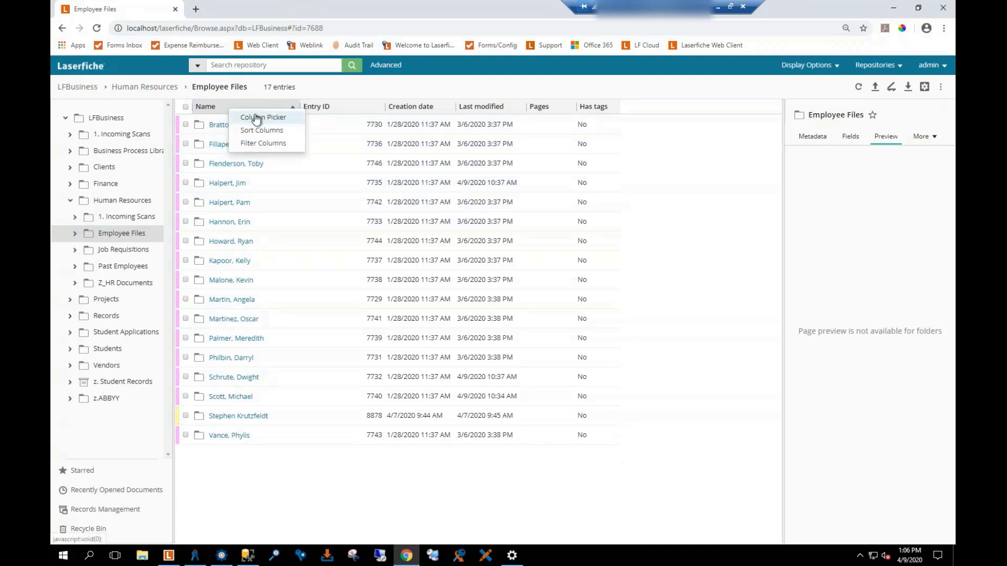
pyautogui.click(257, 118)
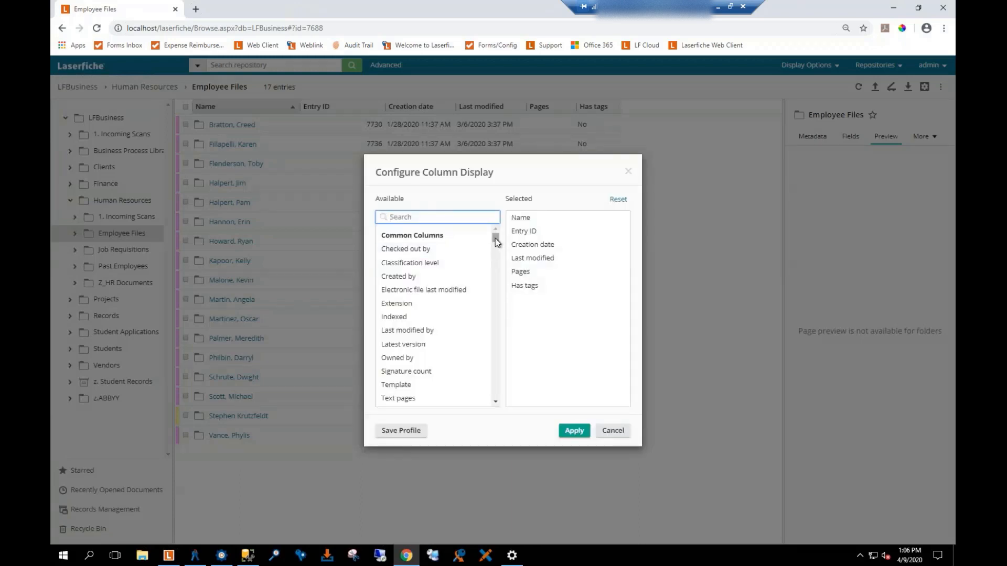
pyautogui.moveTo(495, 241); pyautogui.dragTo(495, 339)
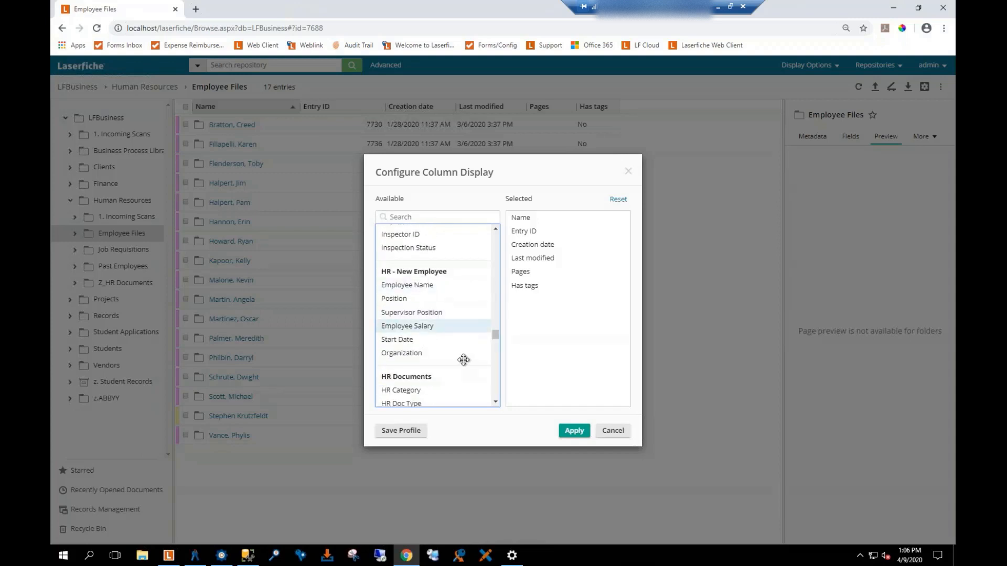
pyautogui.scroll(-3, 461, 359)
pyautogui.scroll(-3, 447, 349)
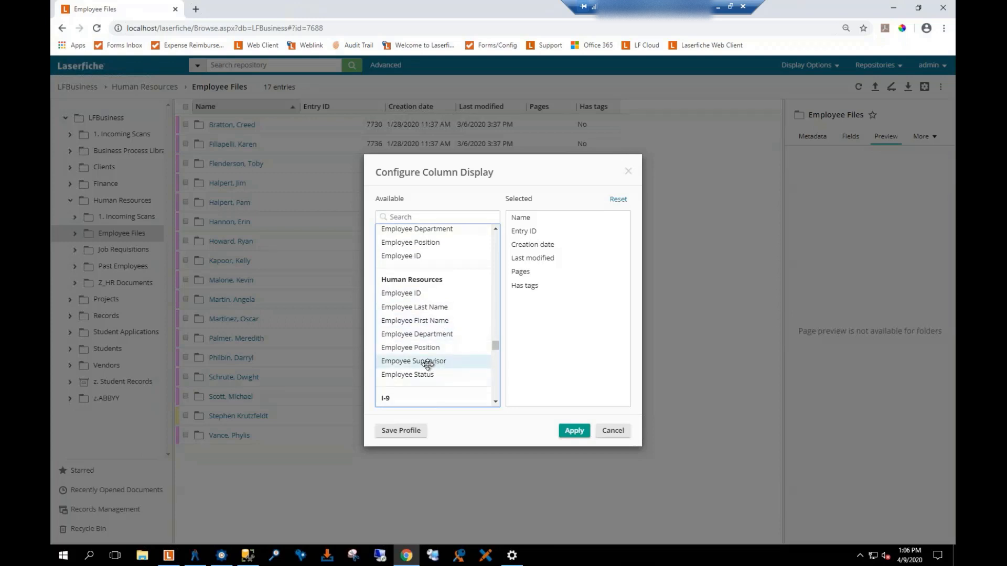
pyautogui.moveTo(428, 362); pyautogui.dragTo(571, 303)
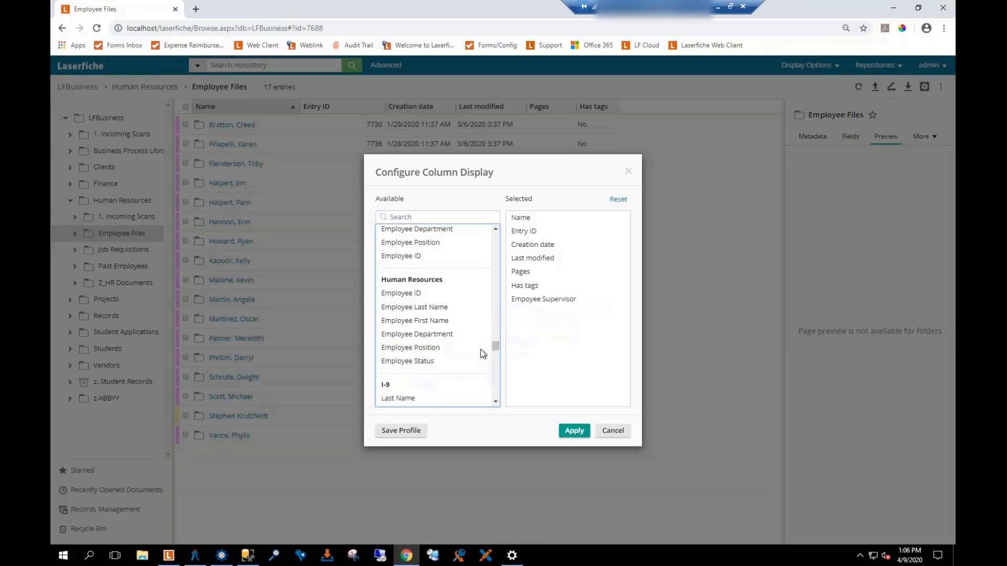
pyautogui.moveTo(454, 352); pyautogui.dragTo(559, 325)
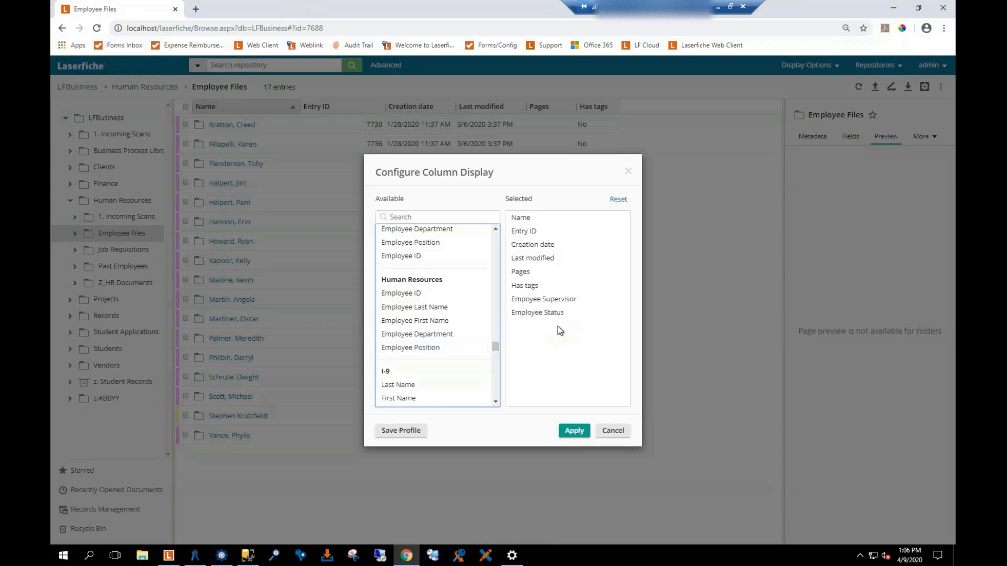
pyautogui.click(574, 431)
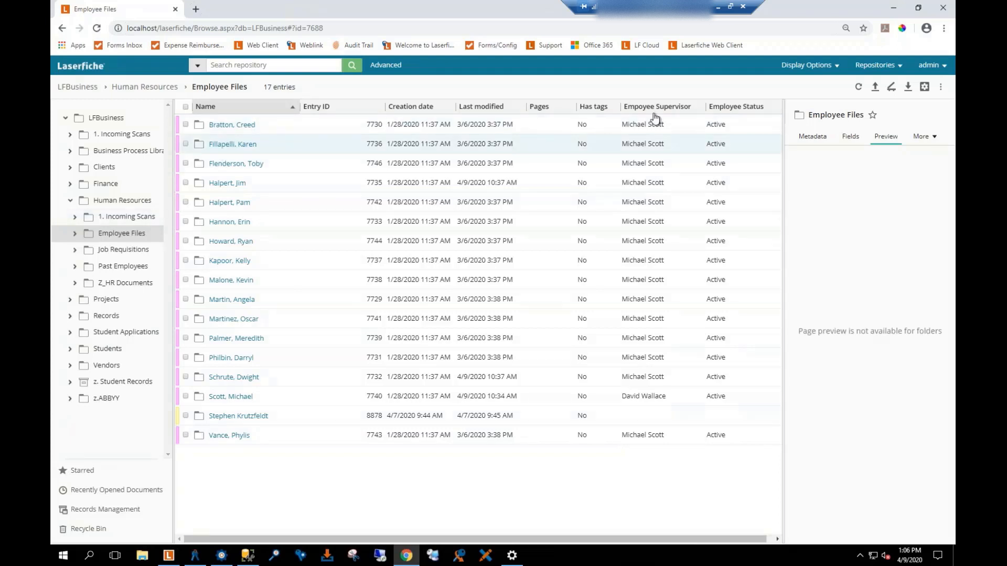
# - Sort the employee folders by Employee Status and finally by Empoyee Supervisor in ascending order
pyautogui.click(751, 109)
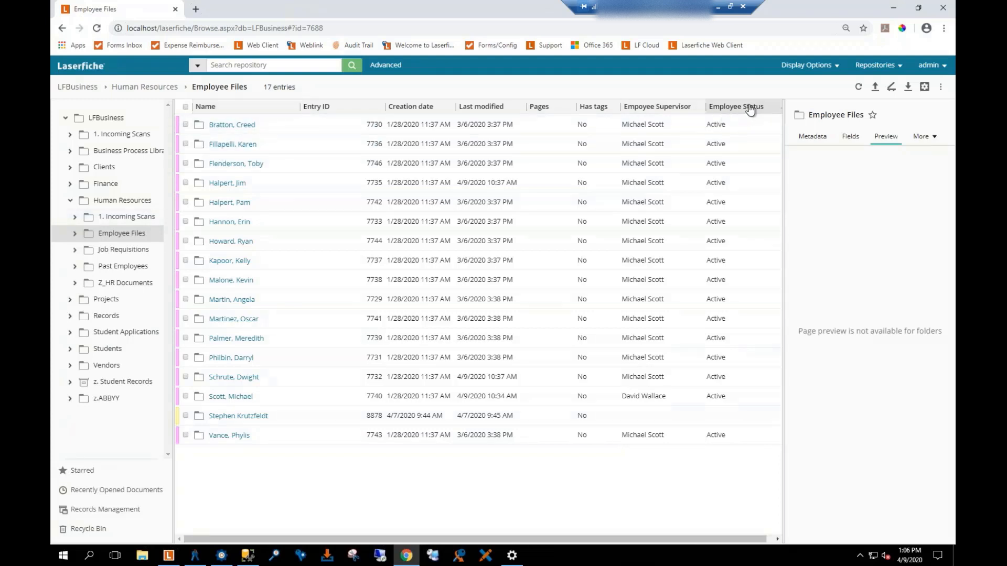
pyautogui.click(680, 111)
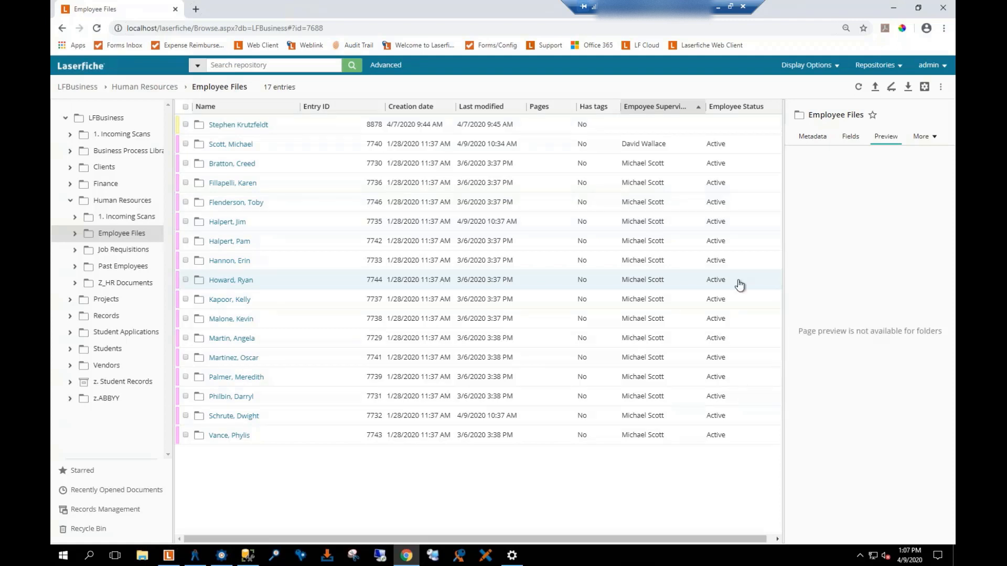
pyautogui.click(940, 87)
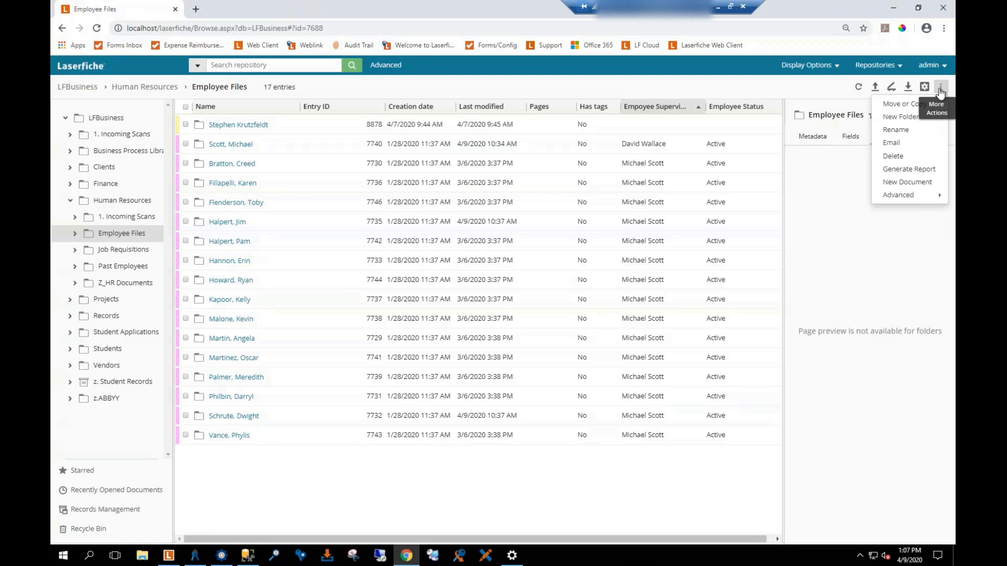
pyautogui.click(894, 170)
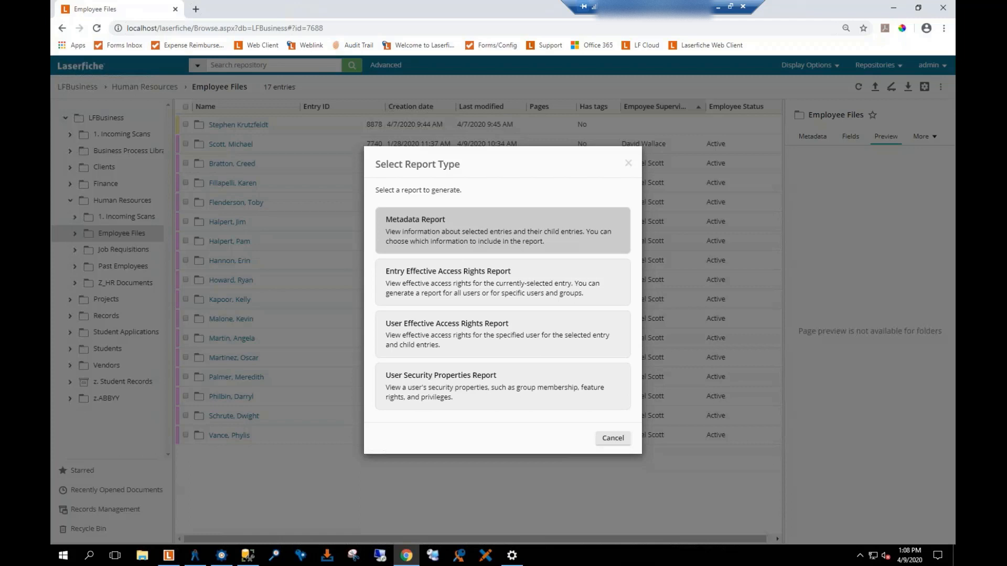
pyautogui.click(427, 233)
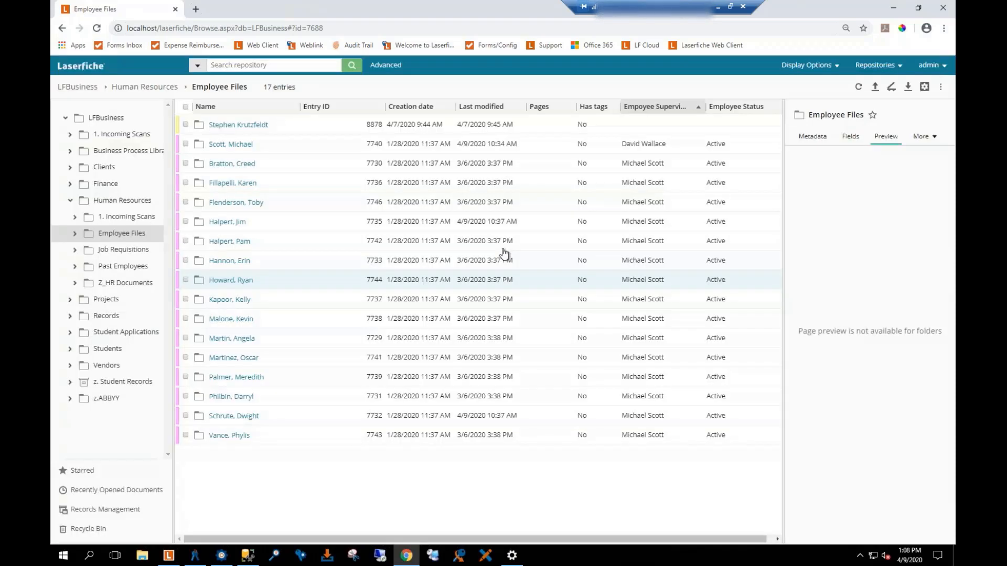
# - Start a Metadata Report for the Employee Files folder and choose Excel as its report type
pyautogui.click(941, 88)
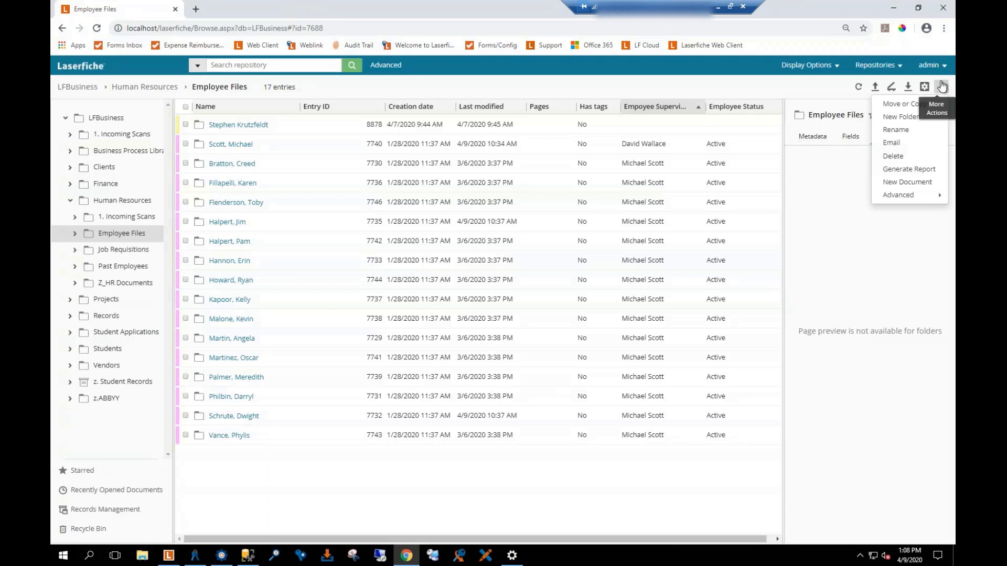
pyautogui.click(905, 170)
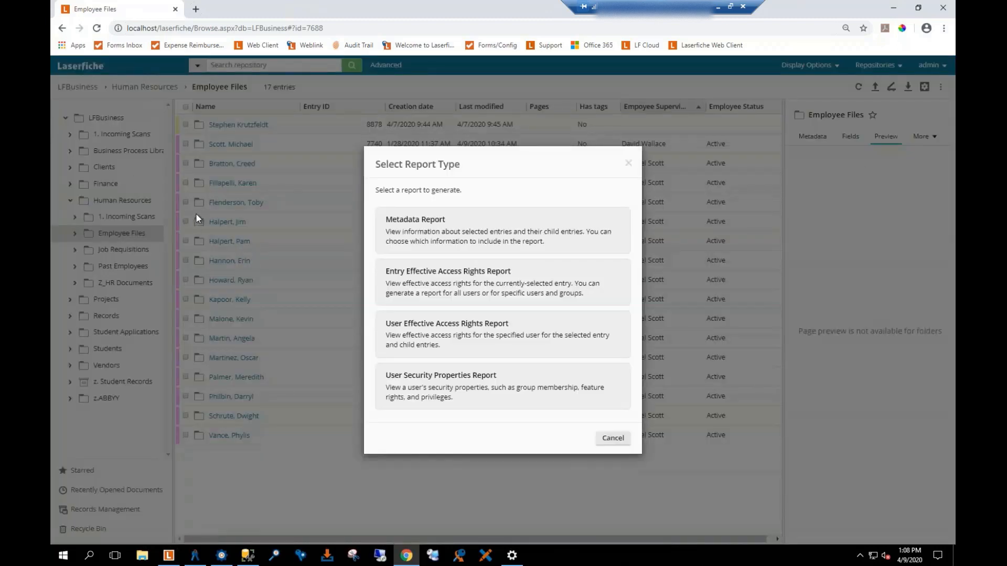
pyautogui.click(454, 242)
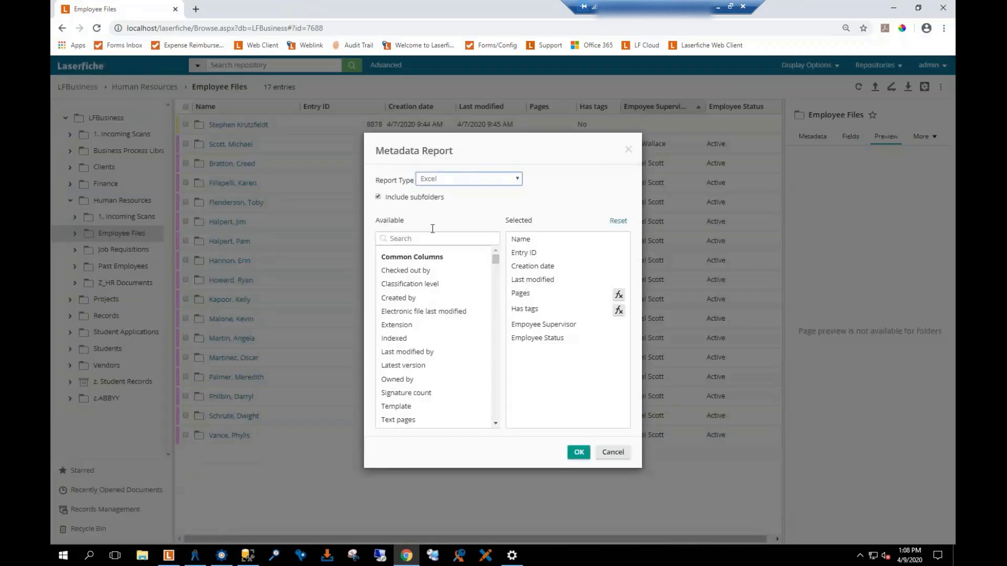
pyautogui.click(517, 181)
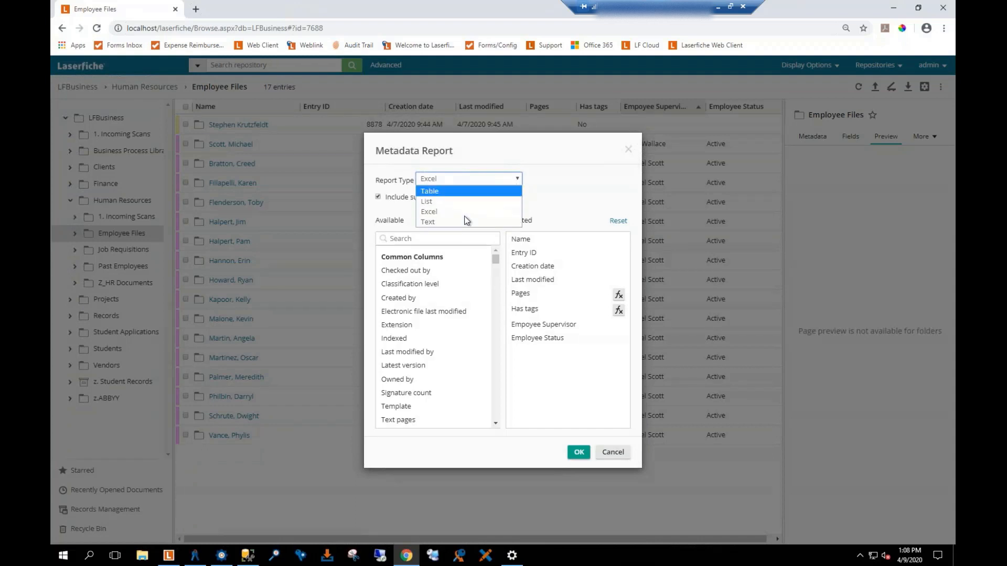
pyautogui.click(449, 213)
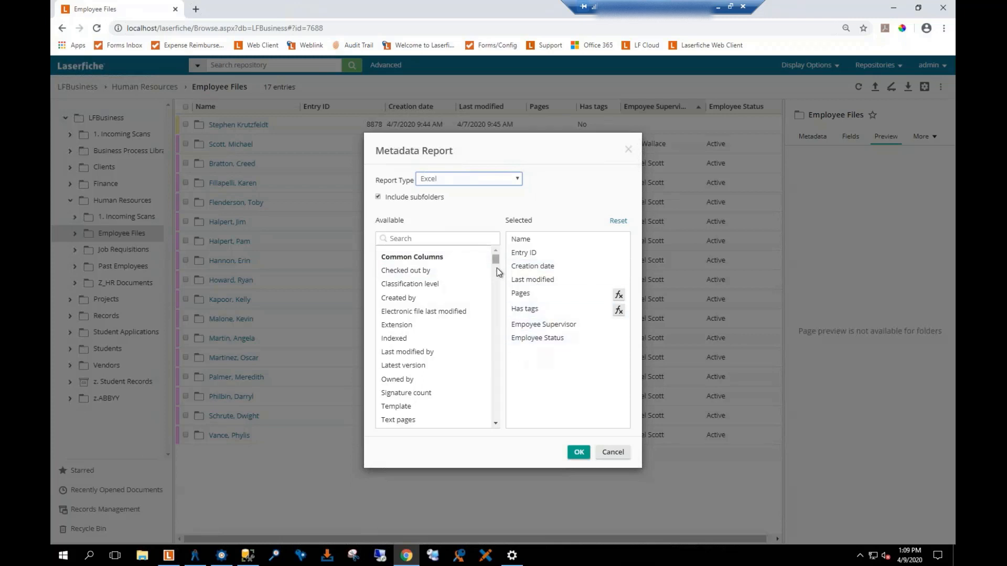
# - Try to add the Created by column to the Excel metadata report and generate the report
pyautogui.scroll(-3, 496, 267)
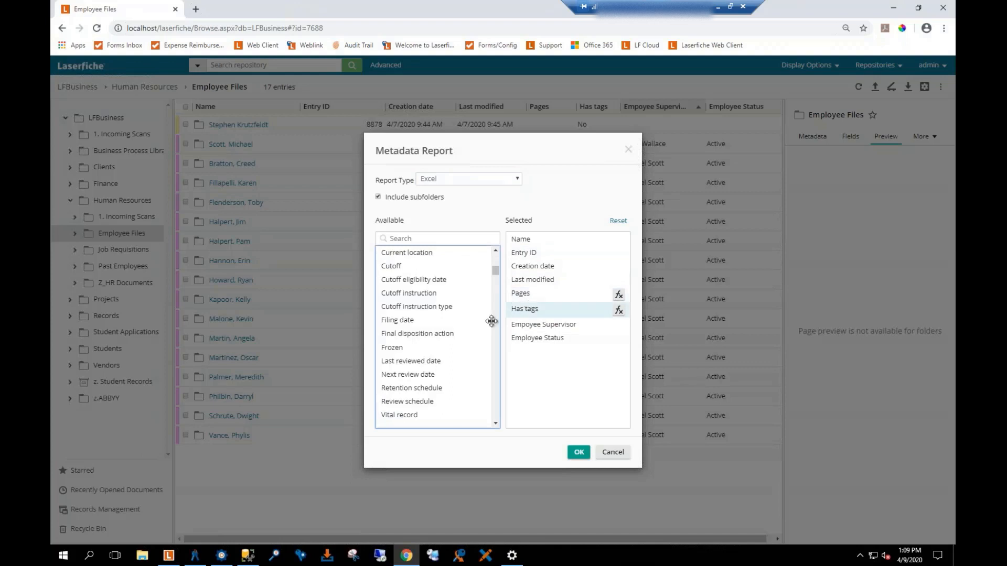
pyautogui.scroll(-3, 432, 336)
pyautogui.scroll(5, 423, 357)
pyautogui.scroll(3, 422, 359)
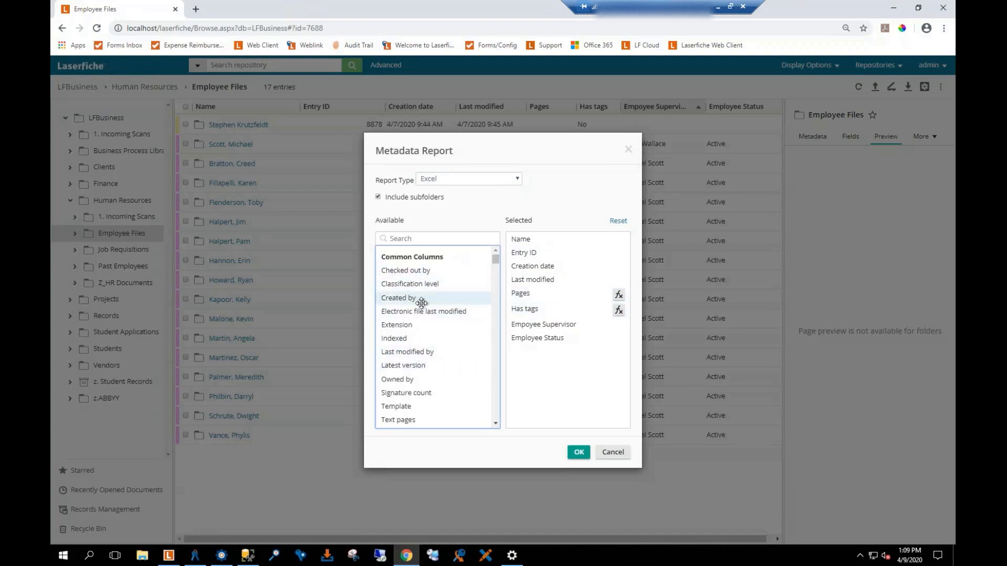
pyautogui.moveTo(413, 301); pyautogui.dragTo(540, 355)
pyautogui.click(577, 453)
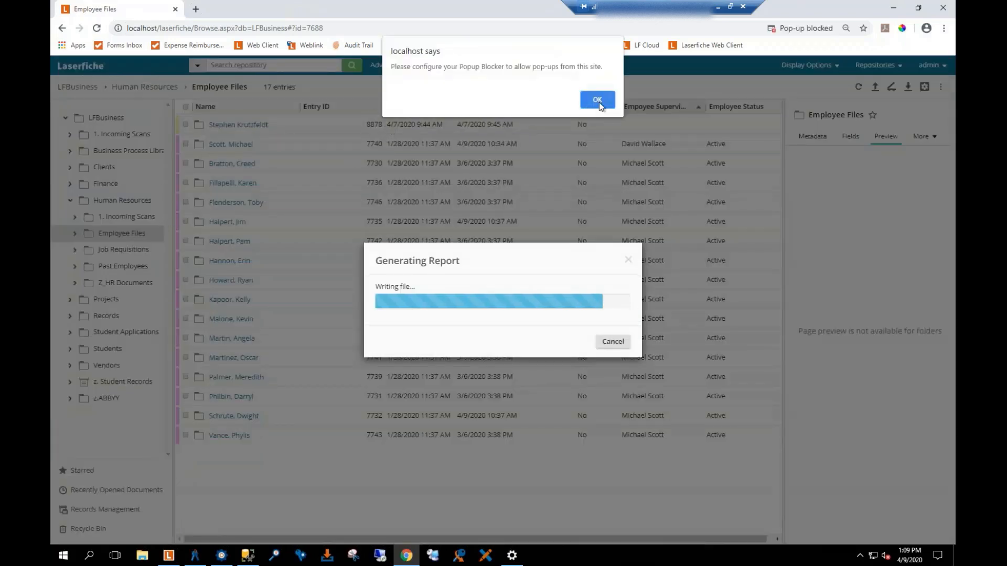
pyautogui.click(602, 101)
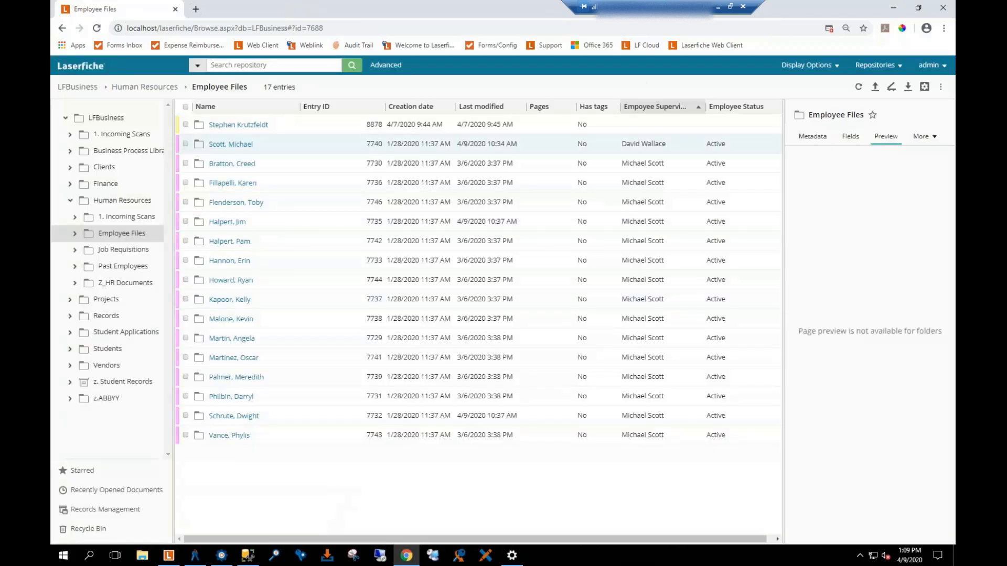
pyautogui.rightClick(807, 30)
pyautogui.click(827, 30)
pyautogui.click(827, 31)
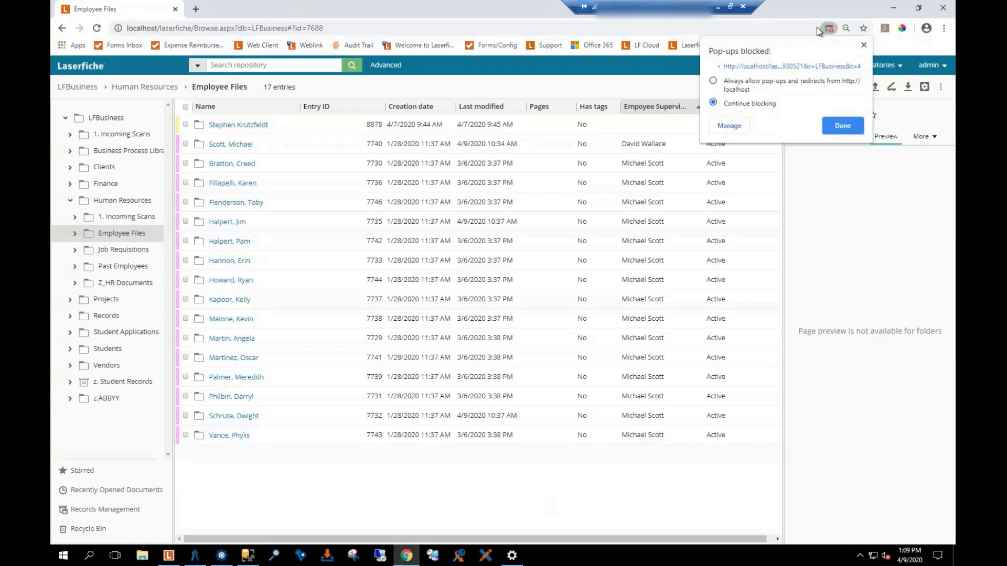
pyautogui.click(713, 82)
pyautogui.click(837, 123)
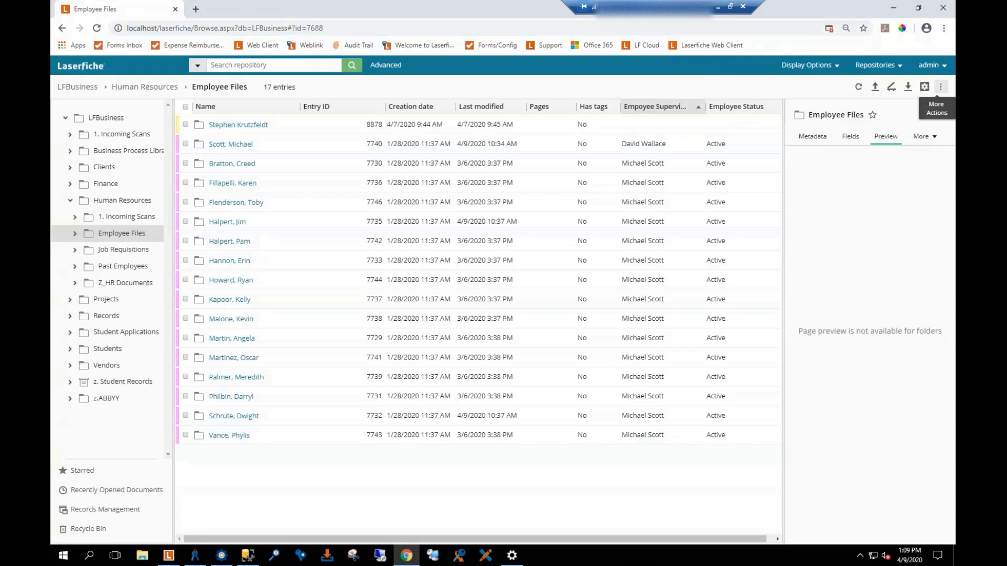
# - Generate the Excel metadata report for Employee Files again with the preselected columns and open the downloaded My Report (1).xlsx
pyautogui.click(940, 87)
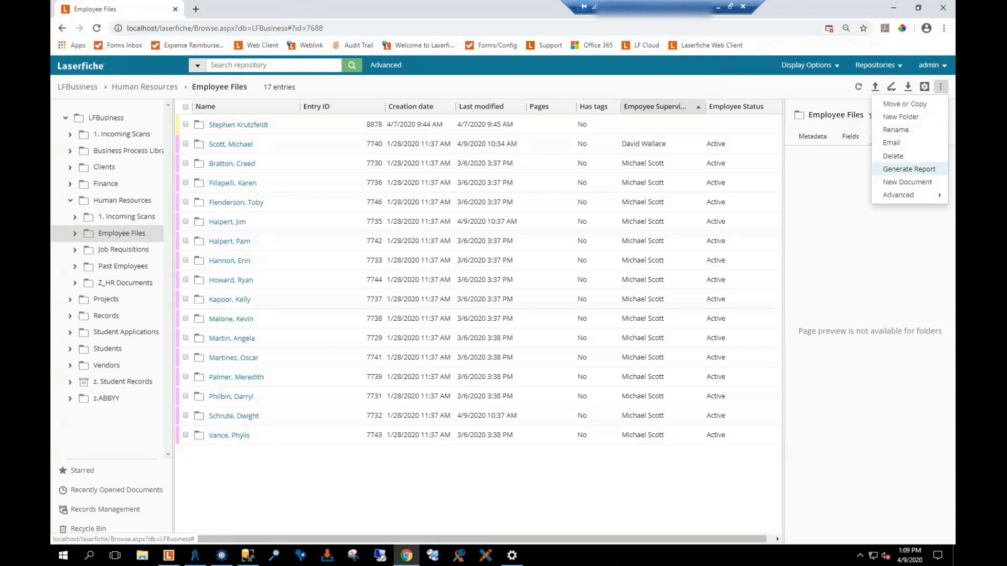
pyautogui.click(909, 169)
pyautogui.click(594, 352)
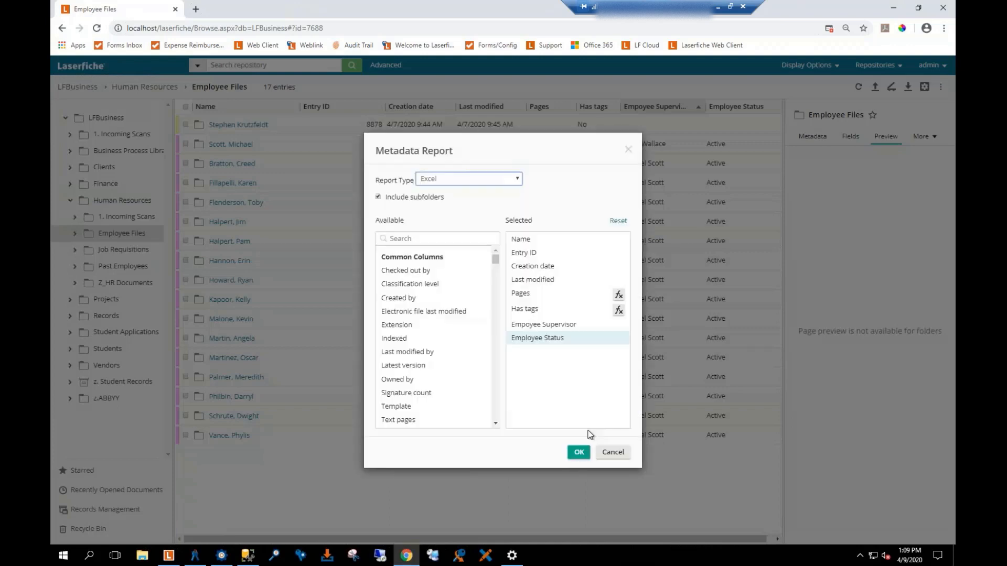
pyautogui.click(580, 452)
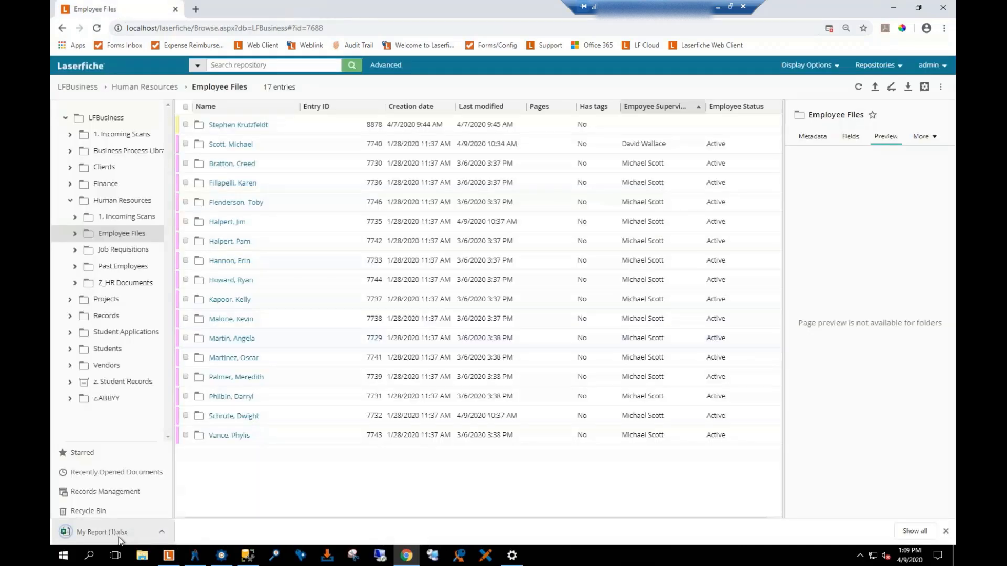
pyautogui.click(119, 540)
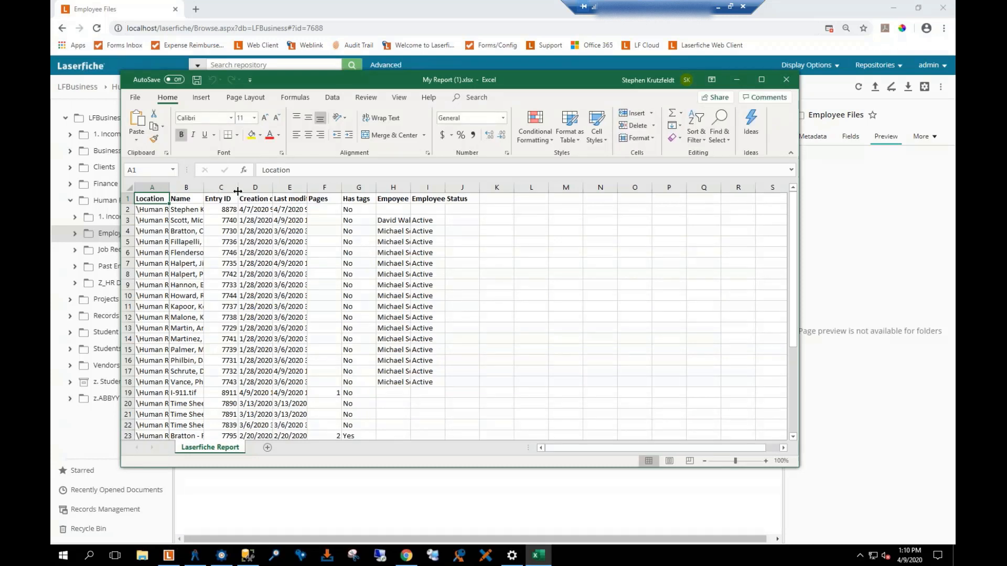
# - Widen the Location, Name and Entry ID columns and review the report rows for the employee folders and their documents
pyautogui.moveTo(237, 191); pyautogui.dragTo(557, 195)
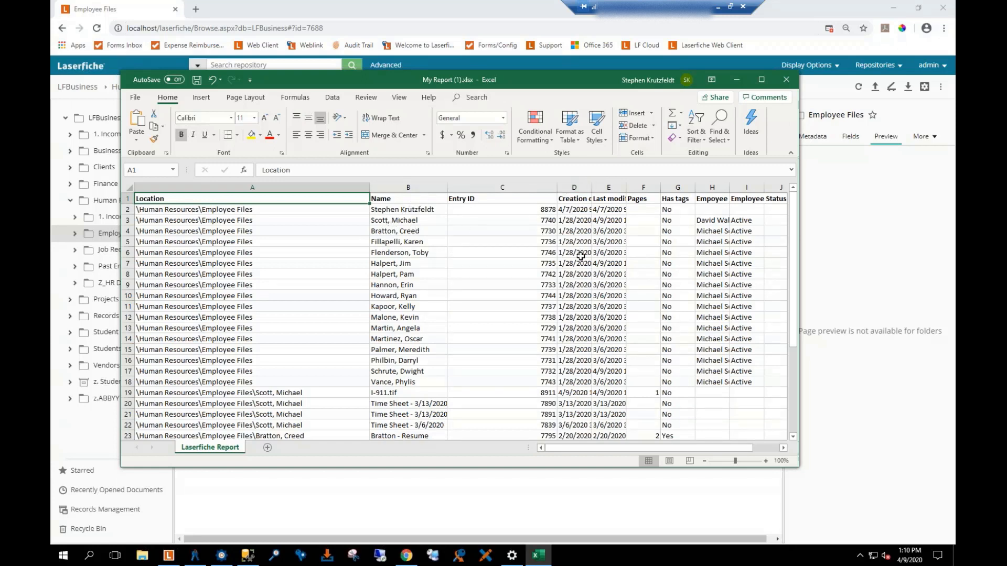
pyautogui.scroll(-3, 710, 229)
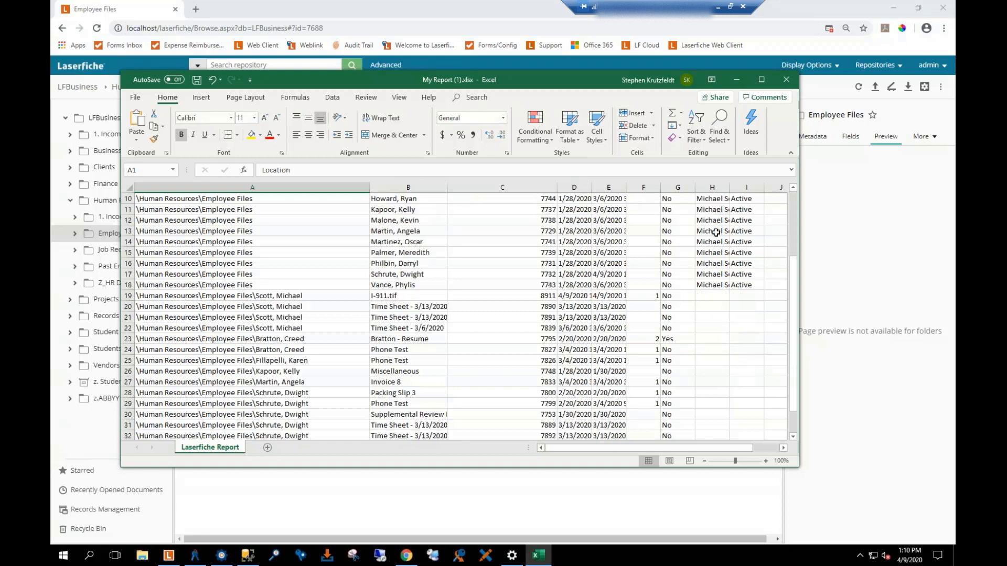
pyautogui.scroll(1, 714, 247)
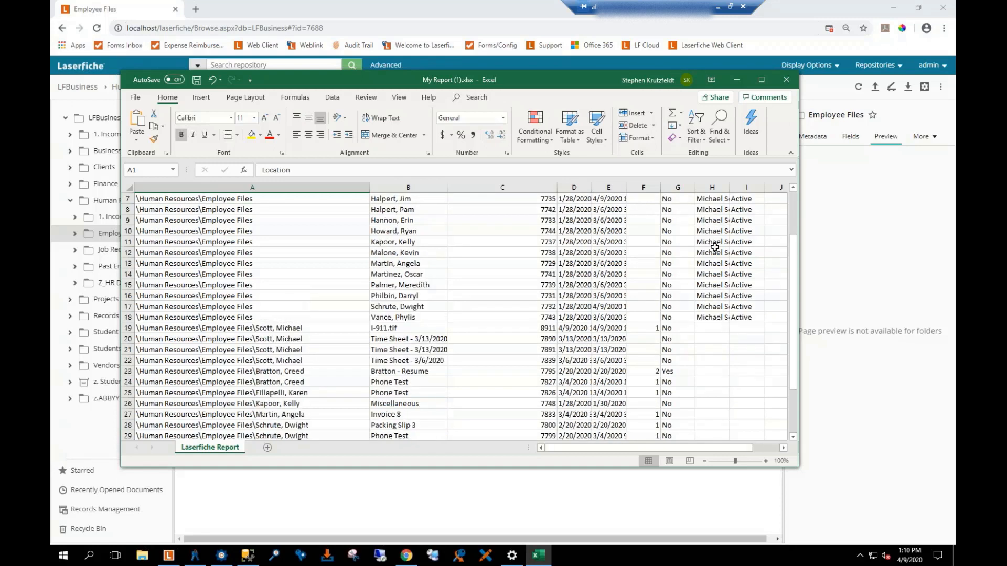
pyautogui.scroll(2, 715, 247)
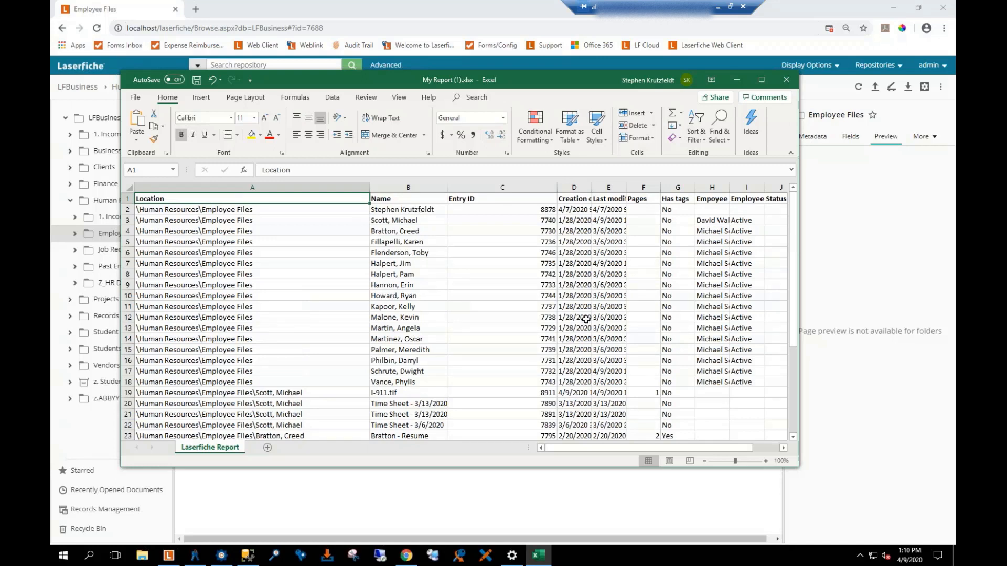
pyautogui.scroll(-11, 586, 319)
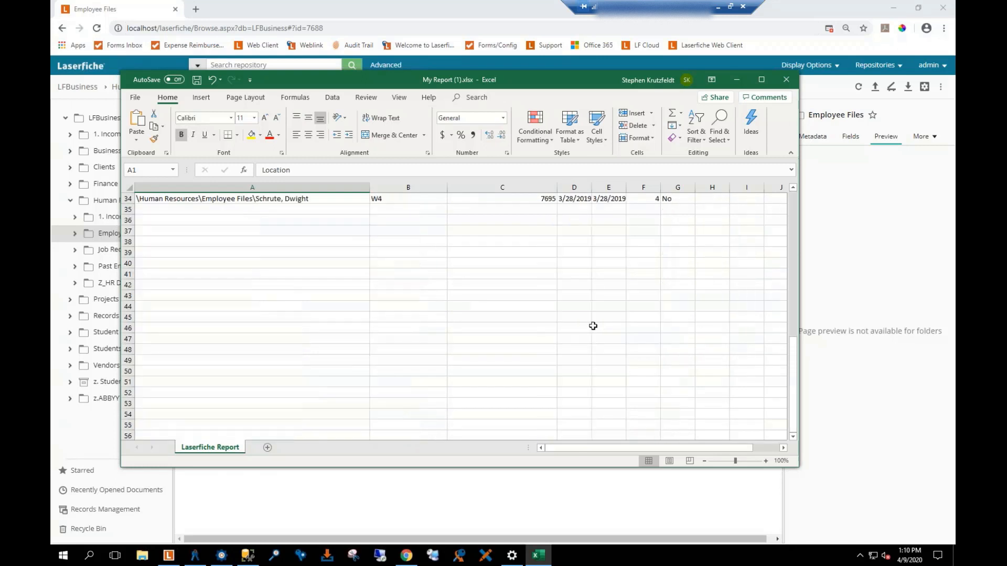
pyautogui.scroll(4, 592, 327)
pyautogui.scroll(3, 593, 327)
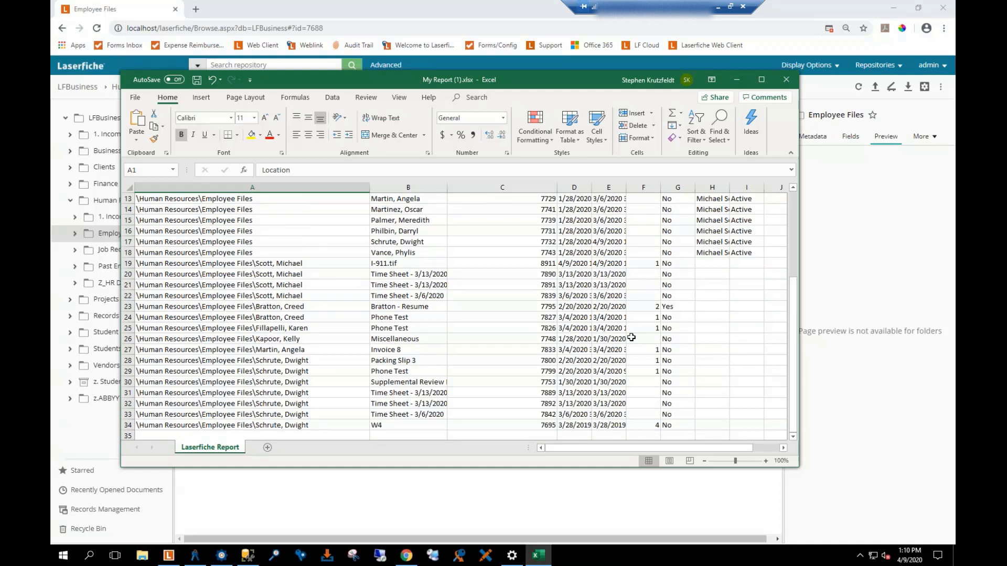
pyautogui.scroll(2, 632, 338)
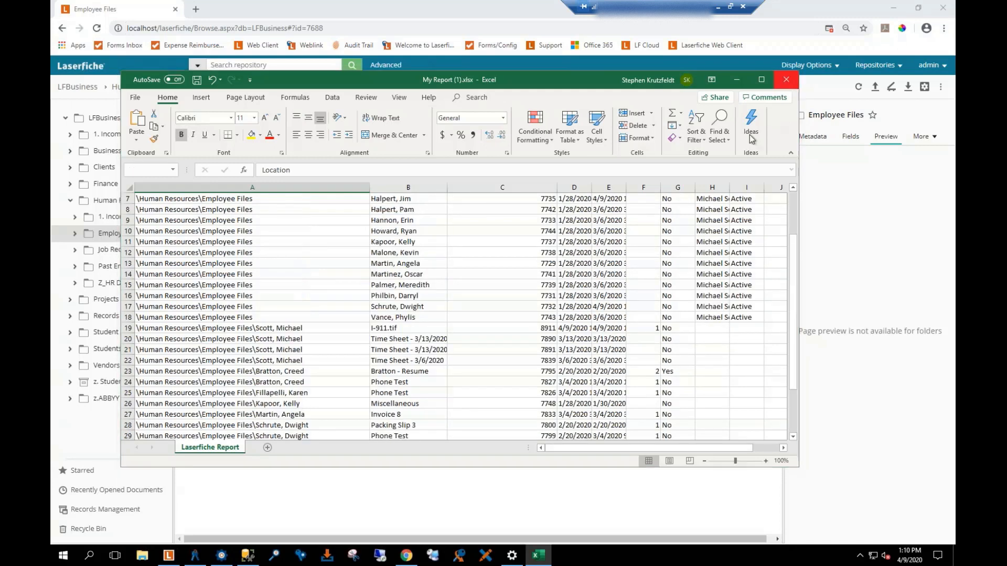
# - Close the report workbook without saving its changes
pyautogui.hotkey('alt', 'F4')
pyautogui.click(504, 290)
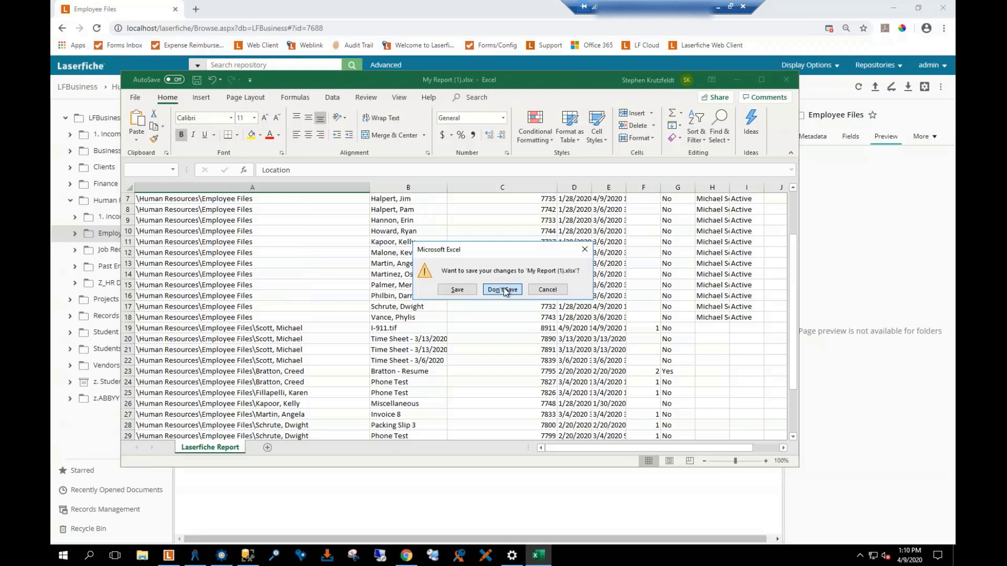
pyautogui.click(503, 290)
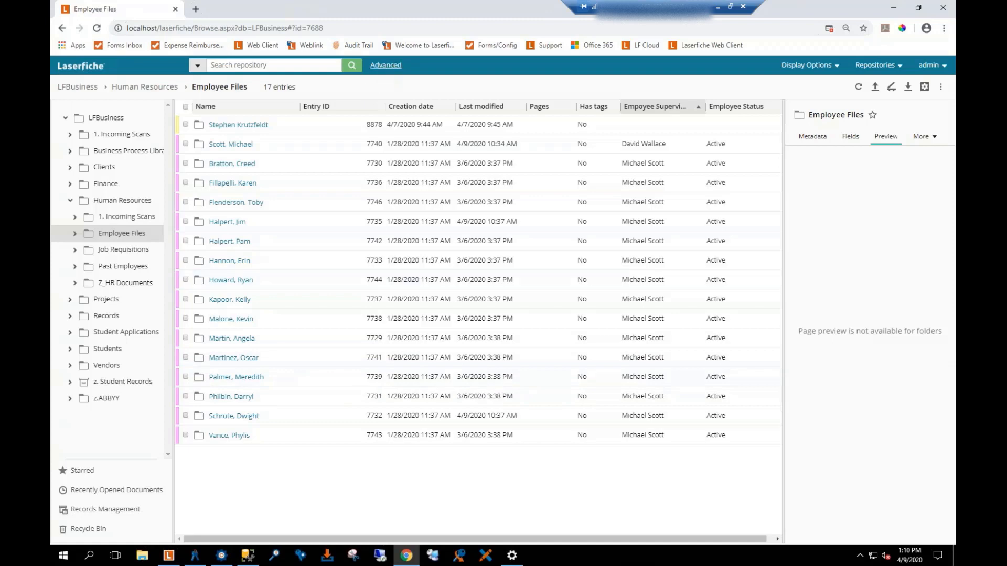
# - Open the advanced search form and look over its search types and the Common text criterion
pyautogui.click(391, 65)
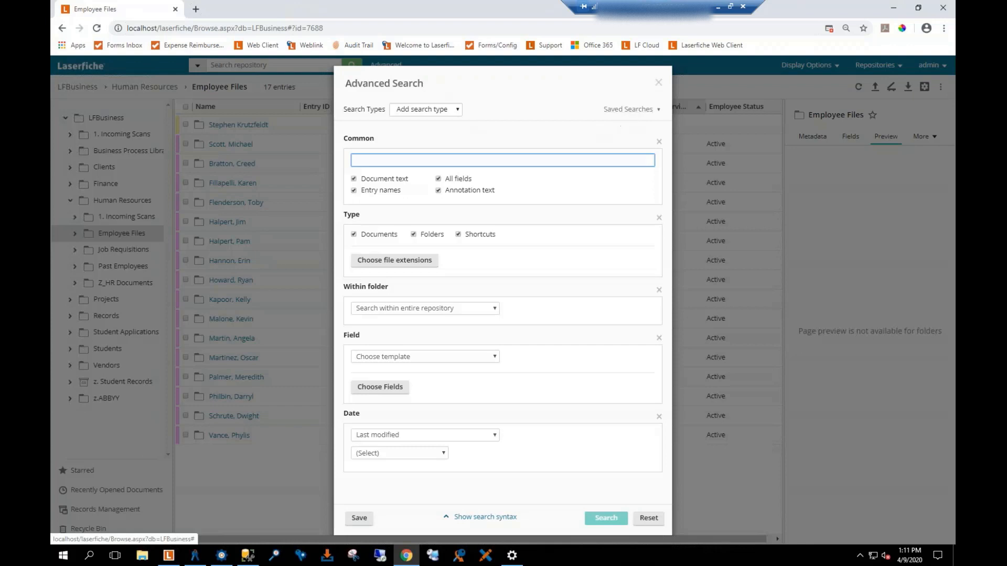
pyautogui.click(451, 114)
pyautogui.click(378, 158)
pyautogui.click(364, 115)
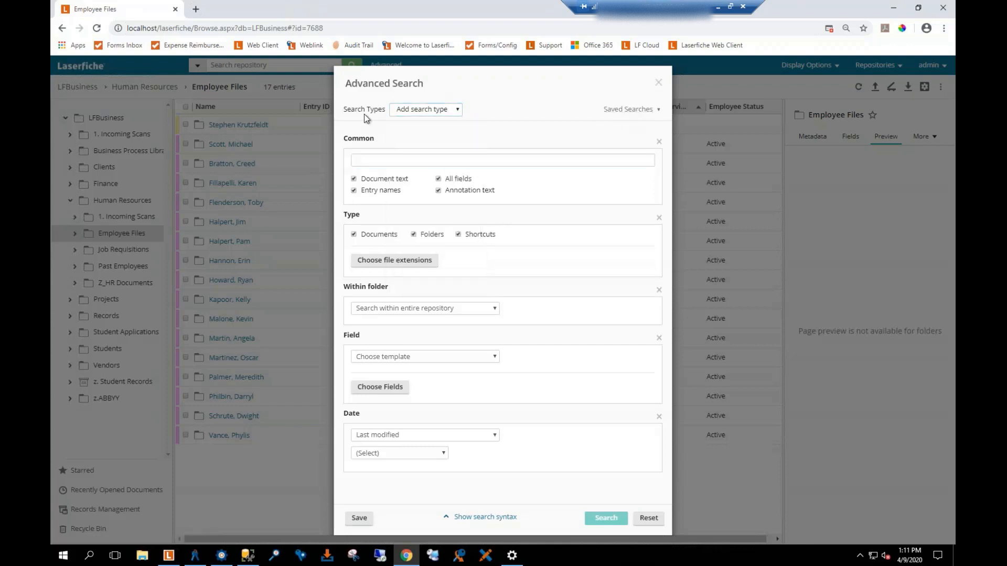
pyautogui.click(557, 160)
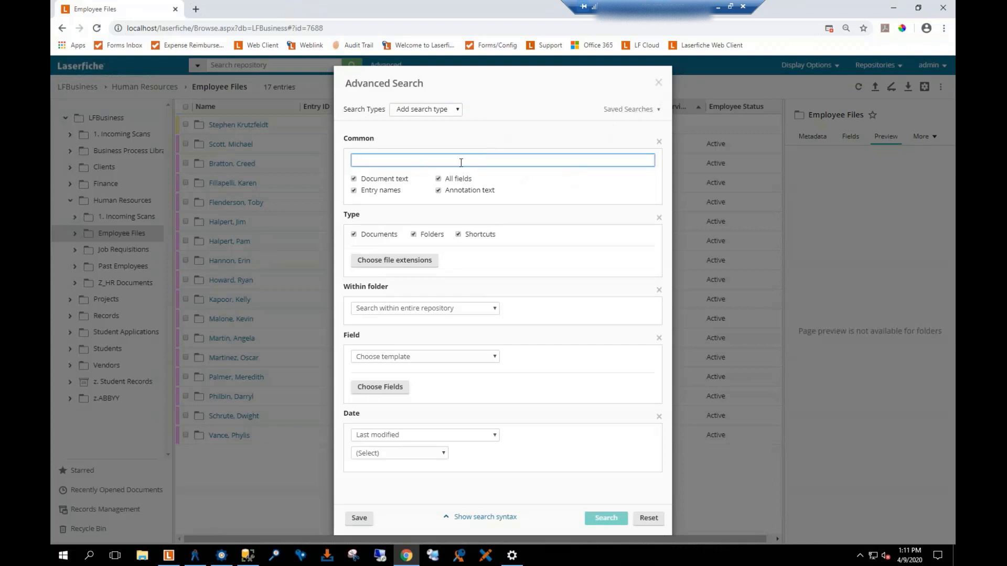
# - Exclude folders from the searched entry types, keep documents and shortcuts, and remove the Date criterion
pyautogui.click(370, 238)
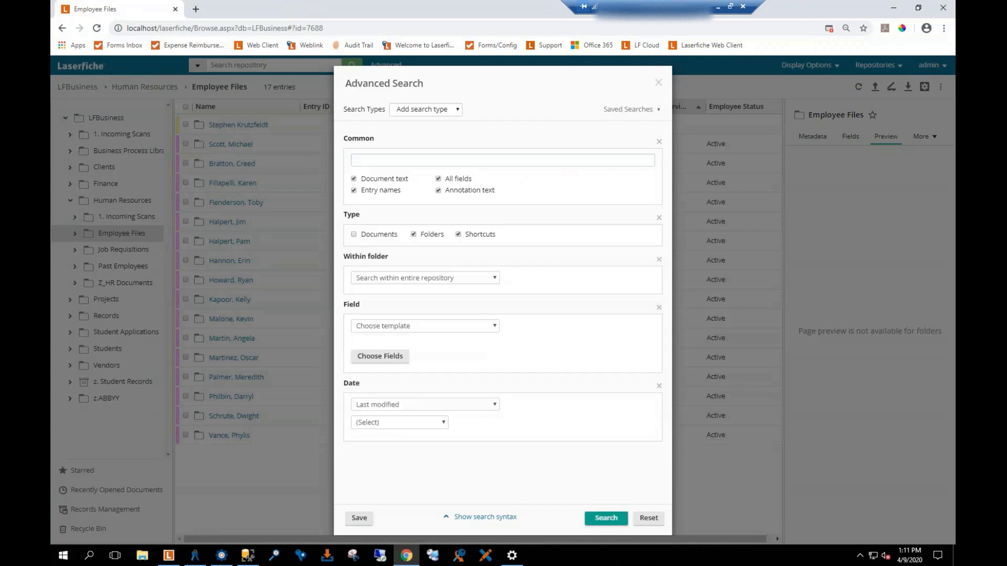
pyautogui.click(353, 235)
pyautogui.click(414, 235)
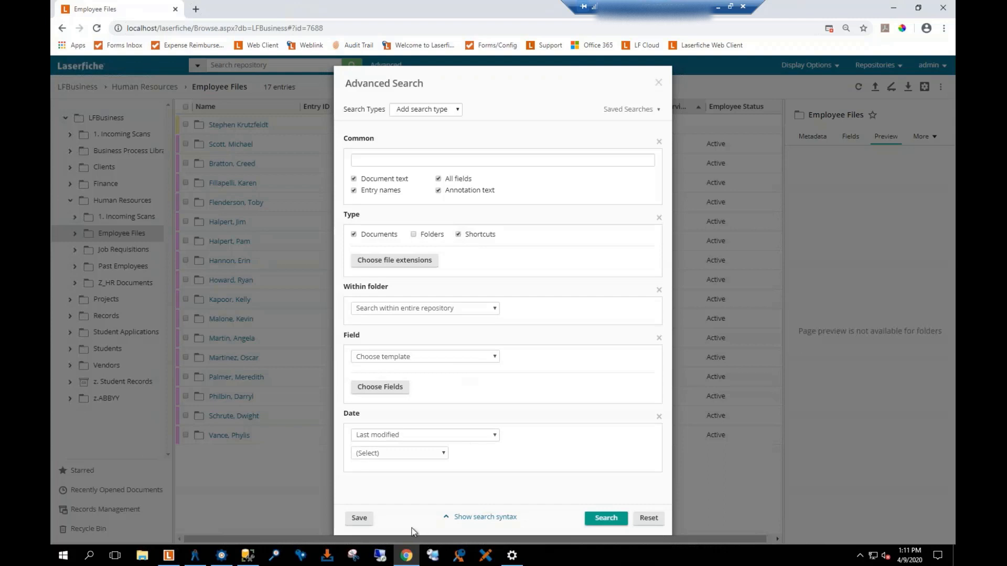
pyautogui.click(659, 417)
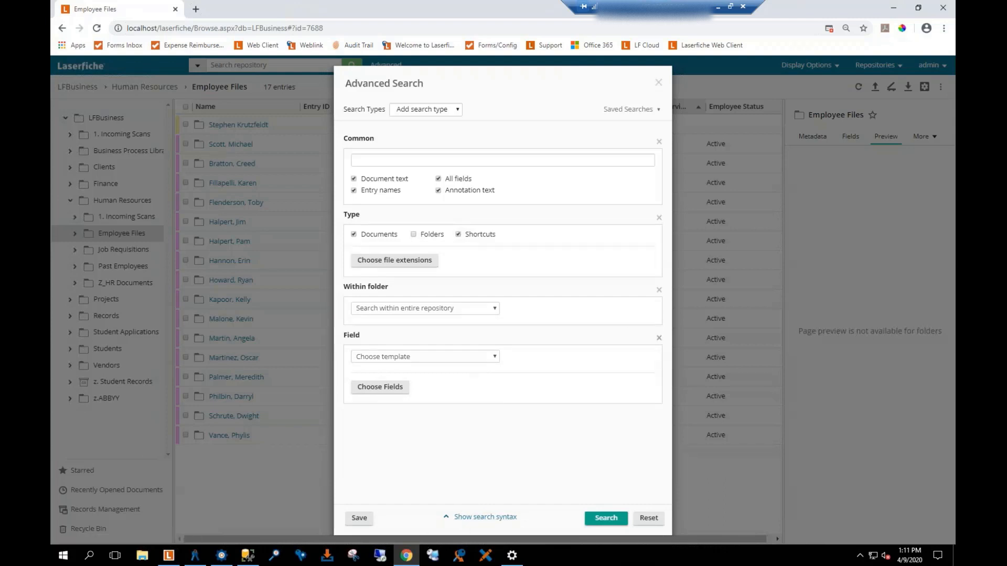
# - Limit the search to the current folder with subfolders and the Human Resources template, and run it
pyautogui.click(491, 312)
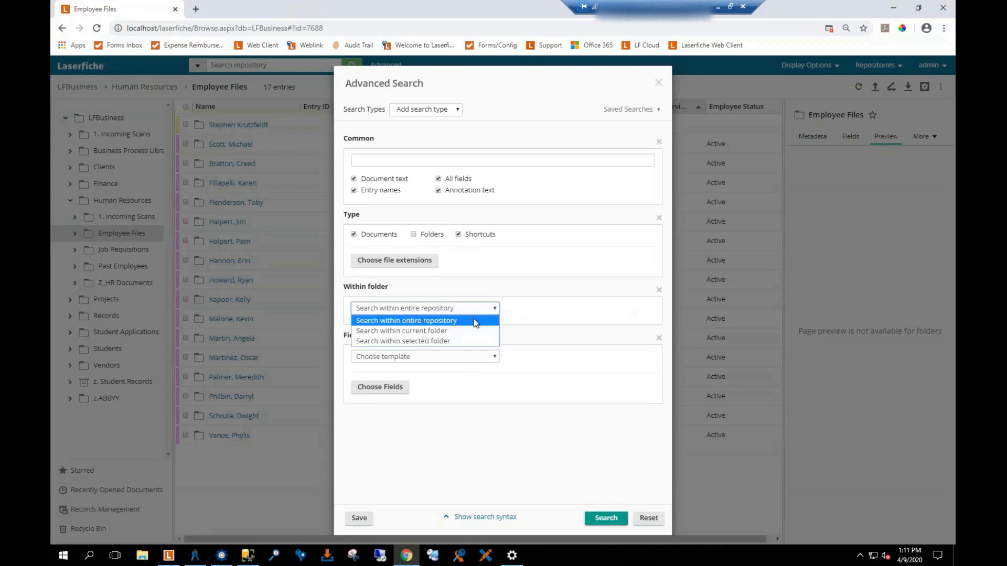
pyautogui.click(456, 330)
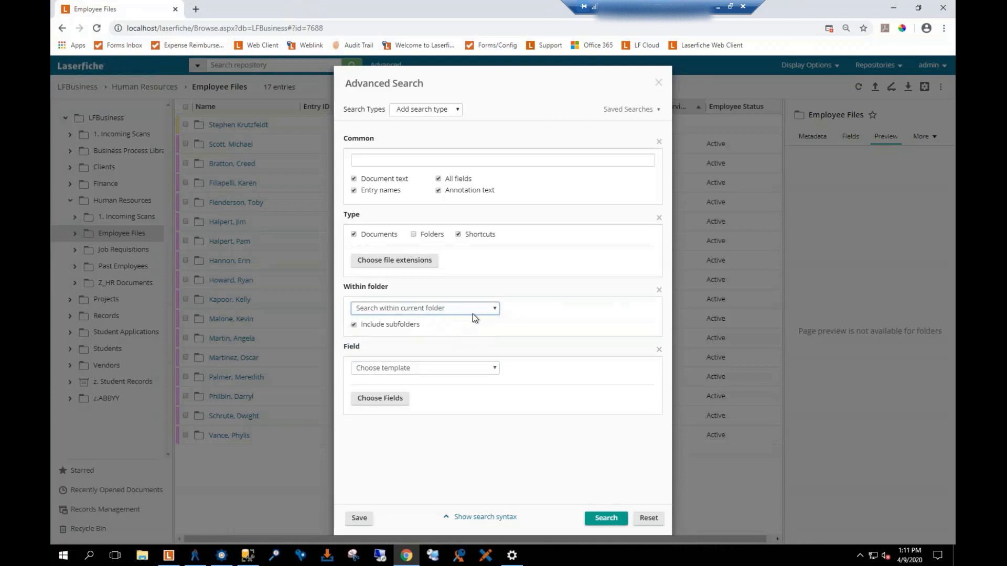
pyautogui.click(495, 369)
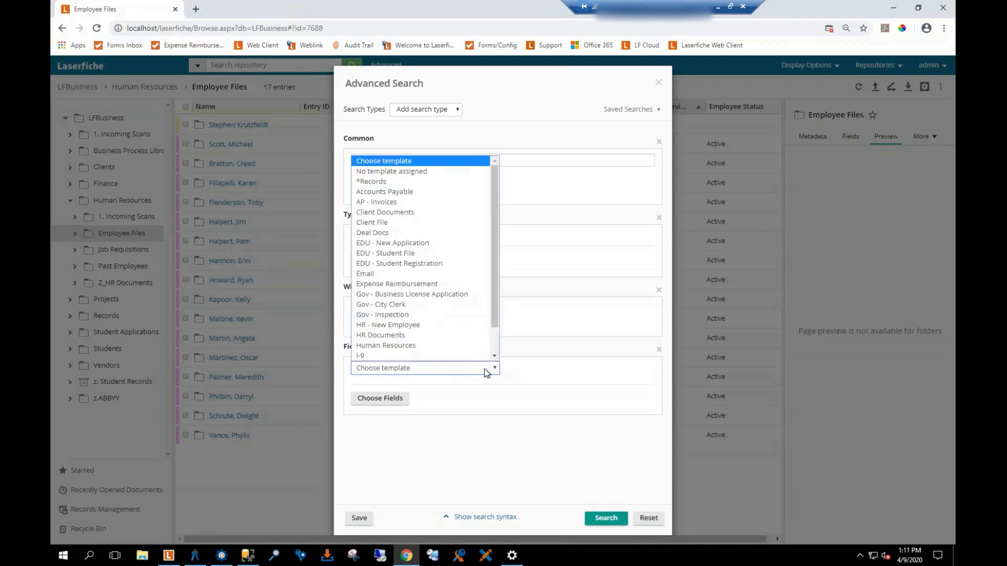
pyautogui.click(425, 345)
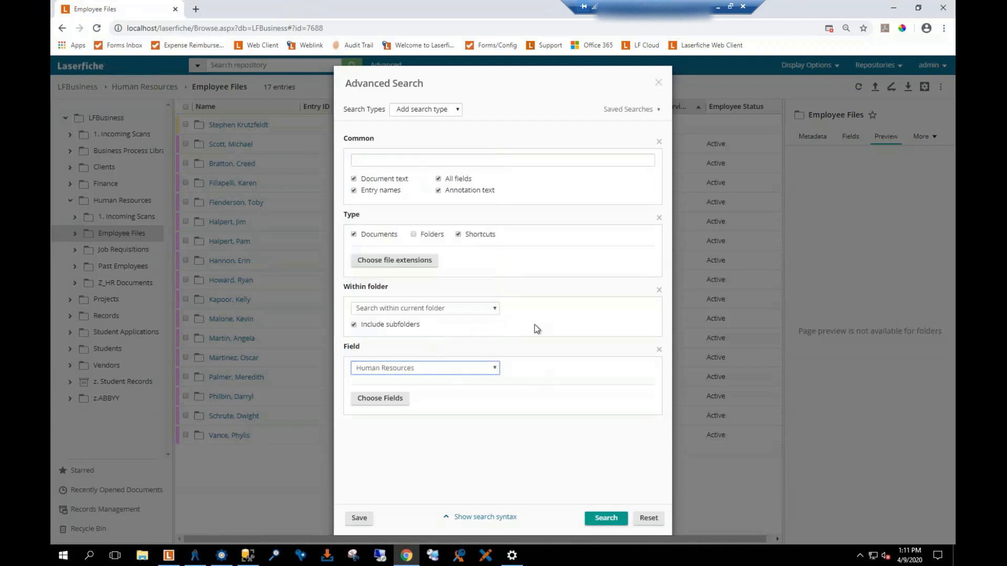
pyautogui.click(605, 518)
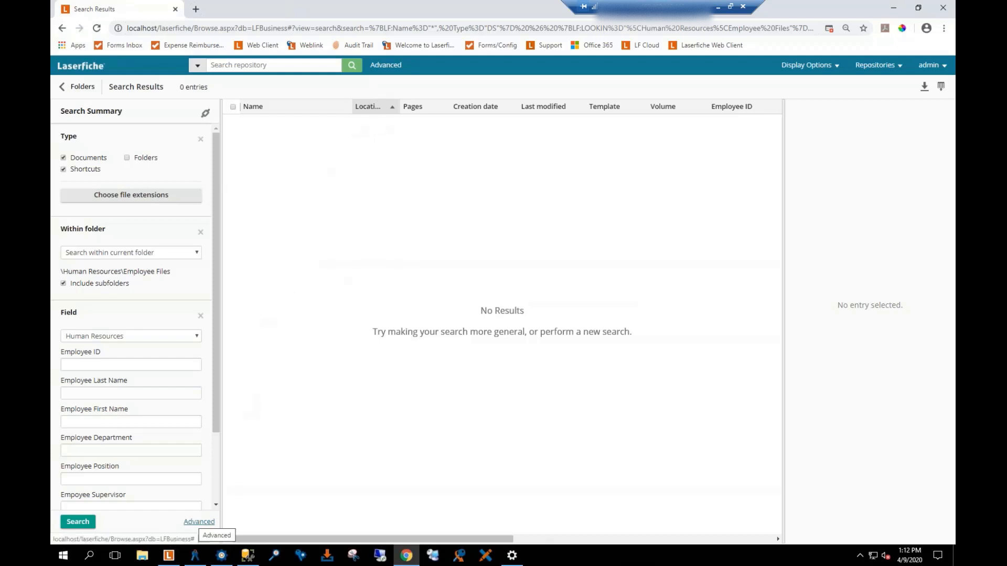
# - Reopen the advanced search from the search results, load the saved search Invoices Not Paid and run it
pyautogui.scroll(-3, 142, 338)
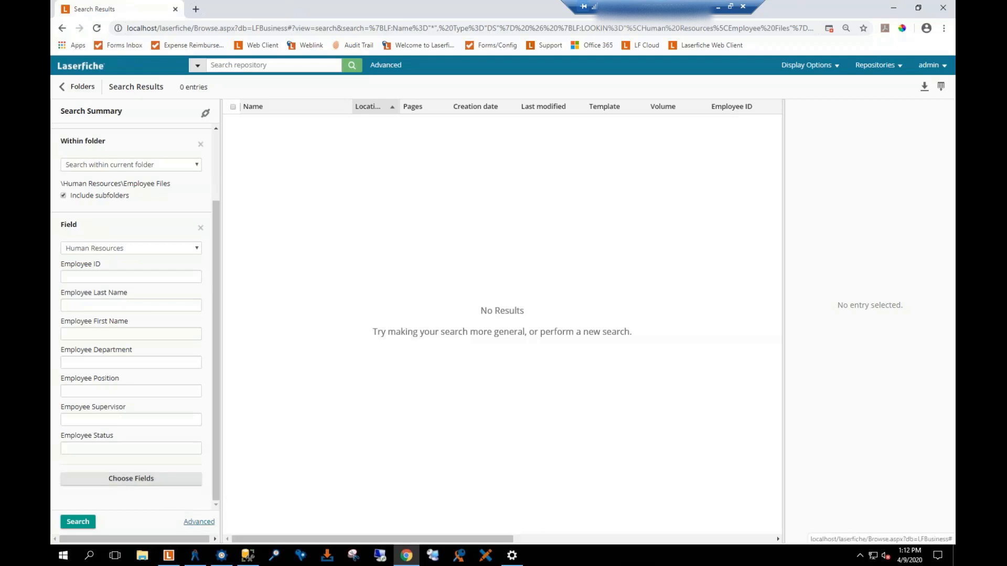
pyautogui.click(199, 522)
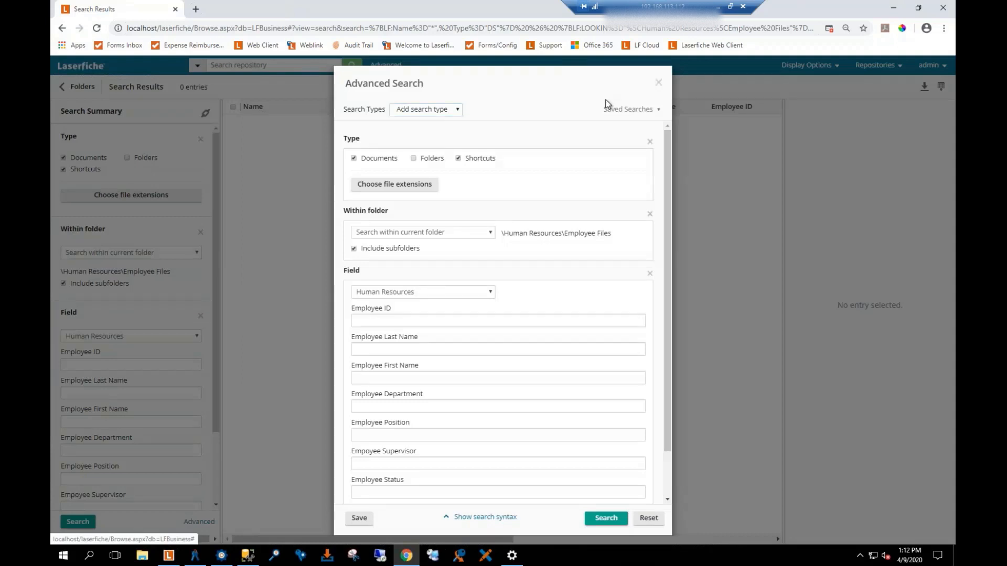
pyautogui.click(630, 111)
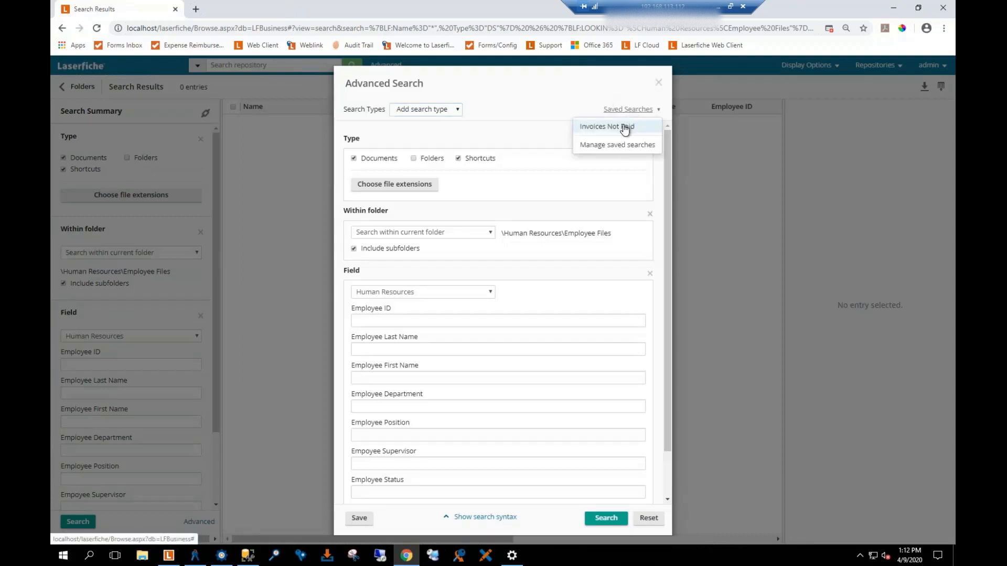
pyautogui.click(625, 128)
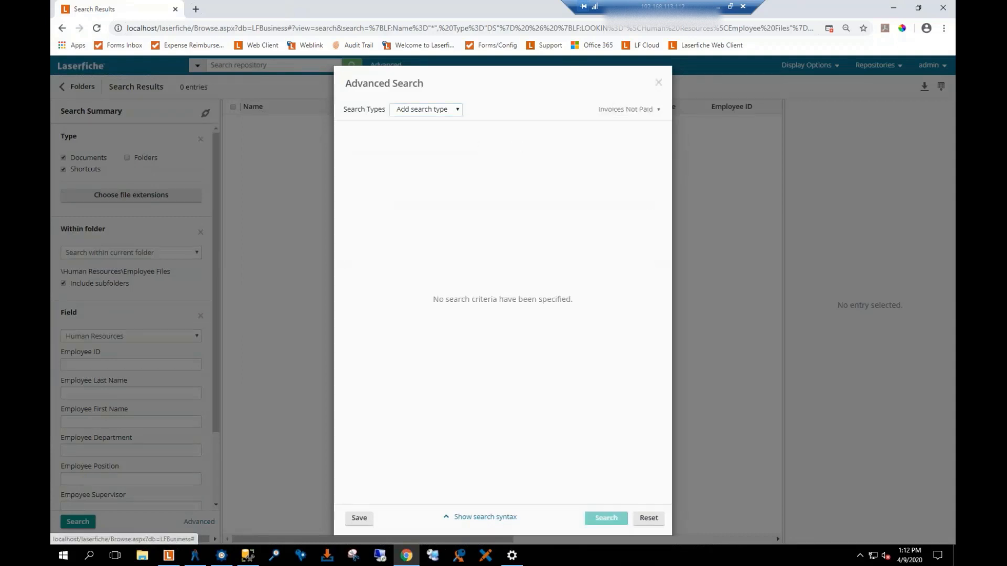
pyautogui.click(601, 519)
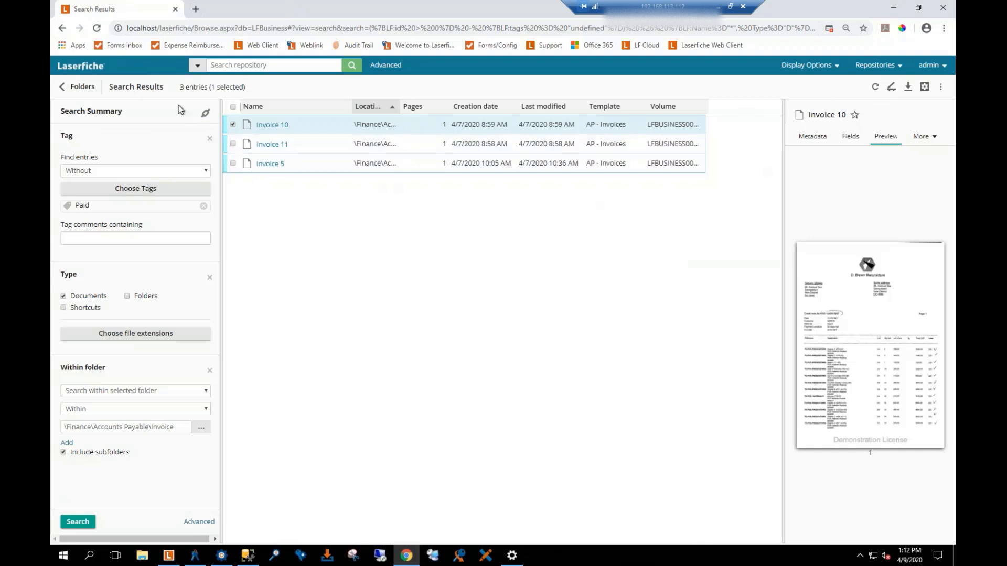
# - Generate a shareable link to the unpaid invoices search and dismiss the notice
pyautogui.click(207, 114)
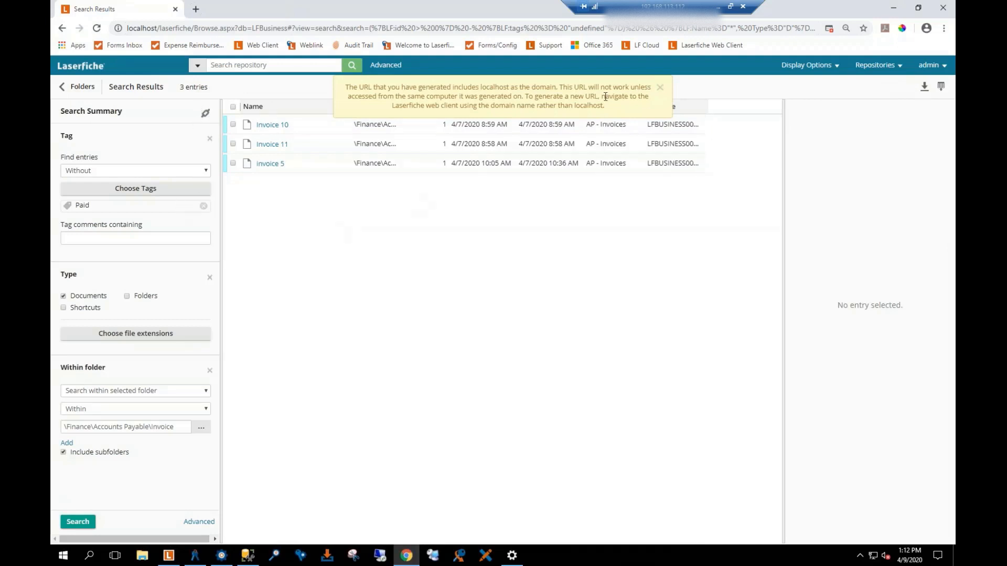
pyautogui.click(660, 87)
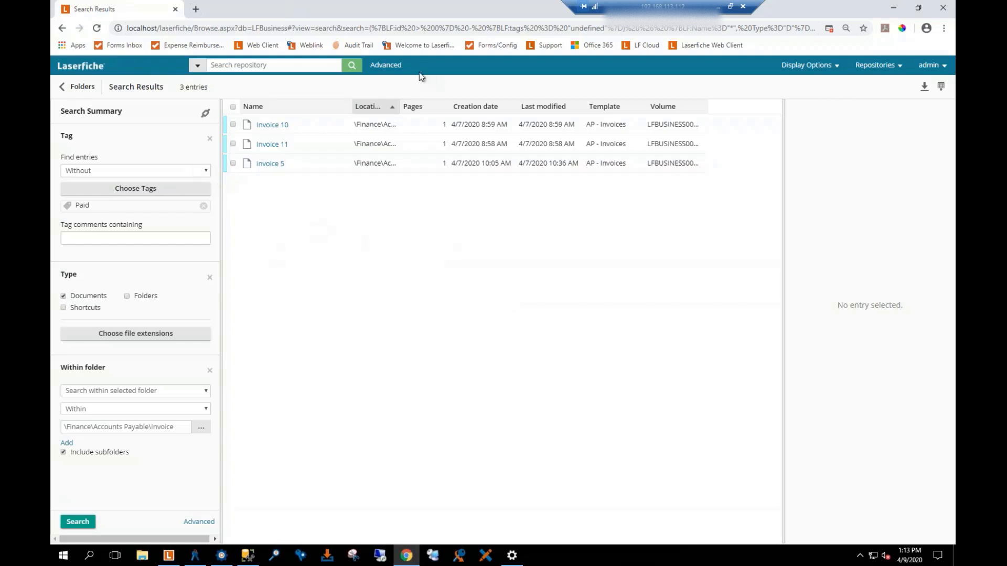
# - Review the current search's criteria in the advanced search form, close it and return to the Employee Files folder
pyautogui.click(386, 65)
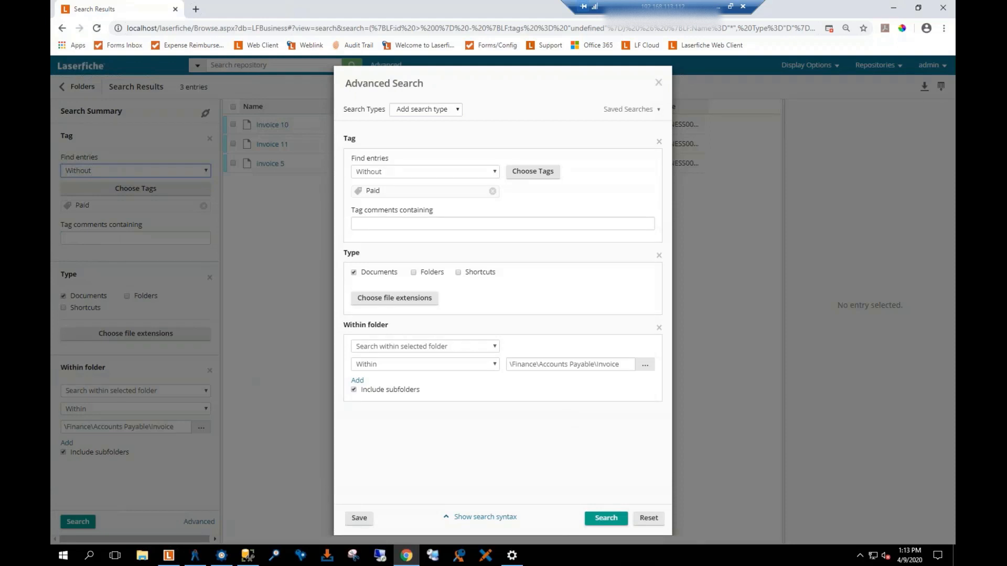
pyautogui.click(659, 84)
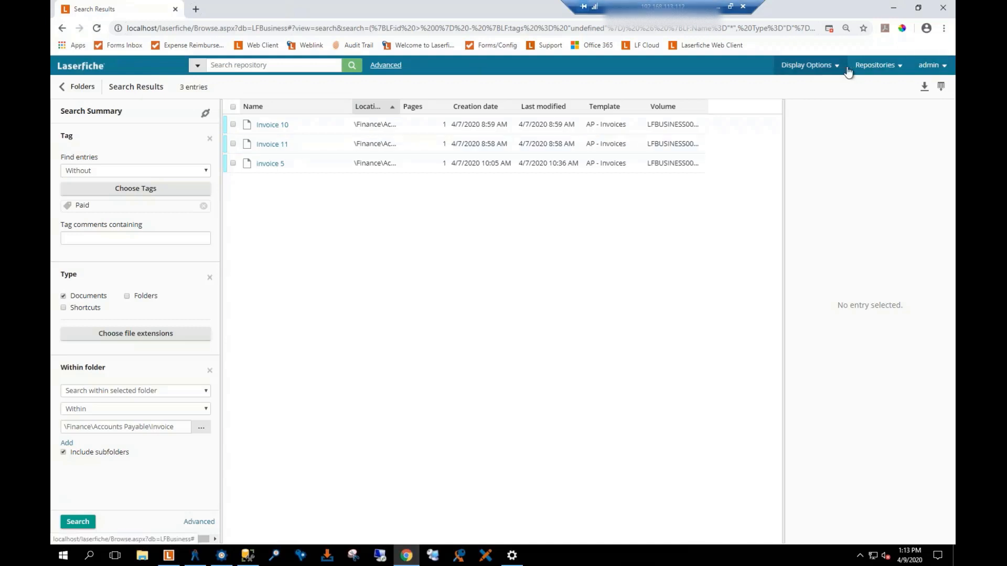
pyautogui.click(882, 72)
pyautogui.click(882, 73)
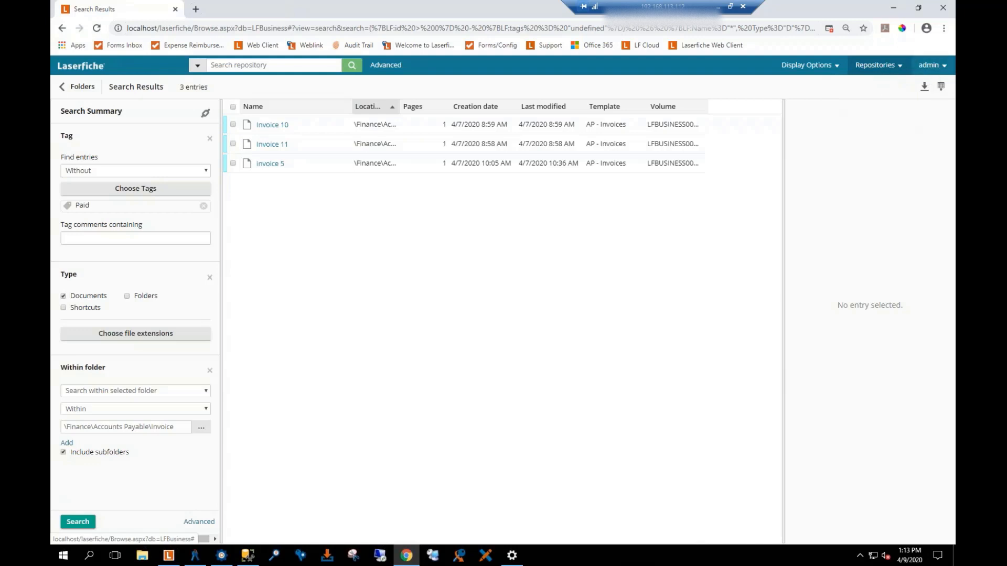
pyautogui.click(74, 88)
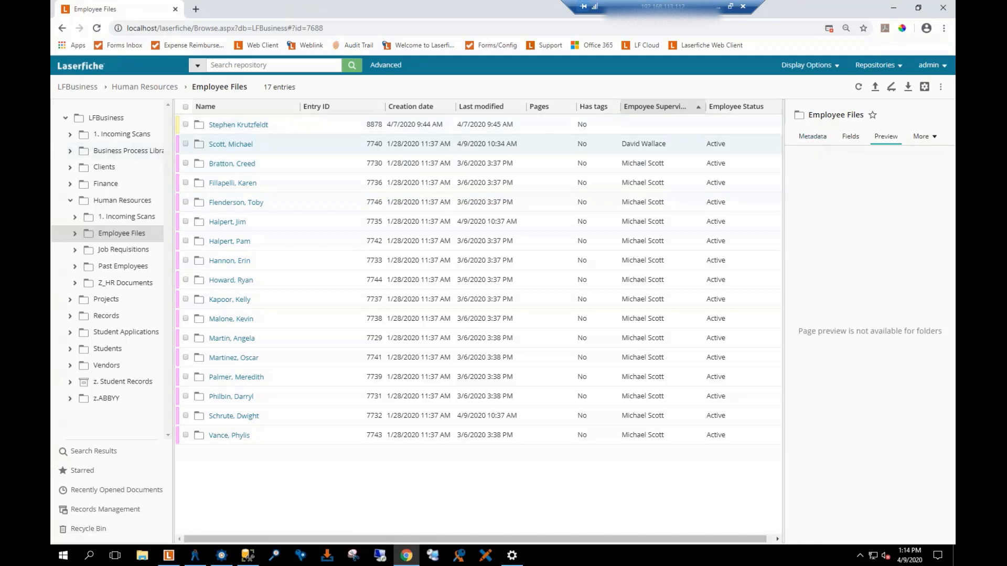
# - Select the second employee folder in Employee Files and examine its metadata, template fields, preview and additional detail views
pyautogui.click(929, 136)
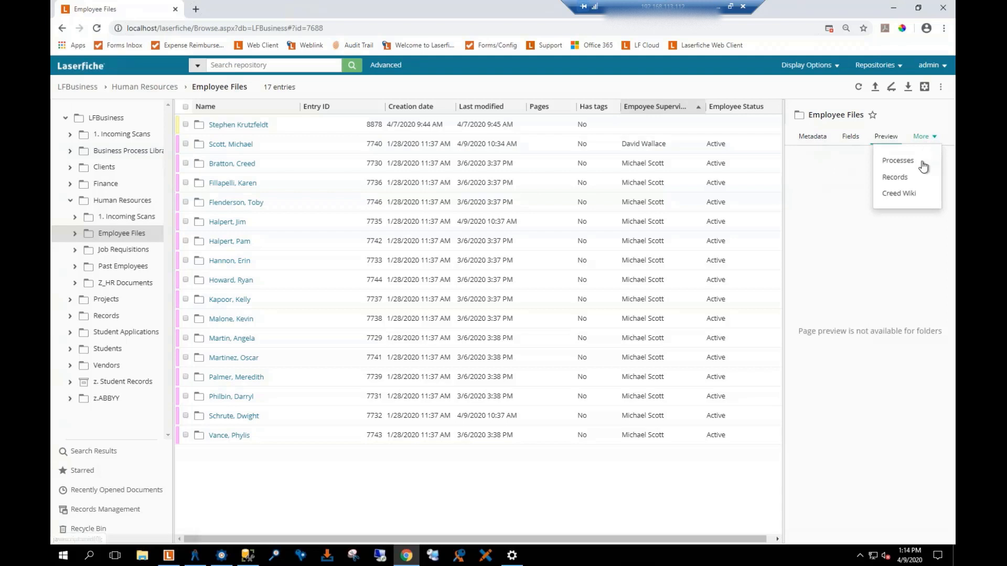
pyautogui.click(813, 155)
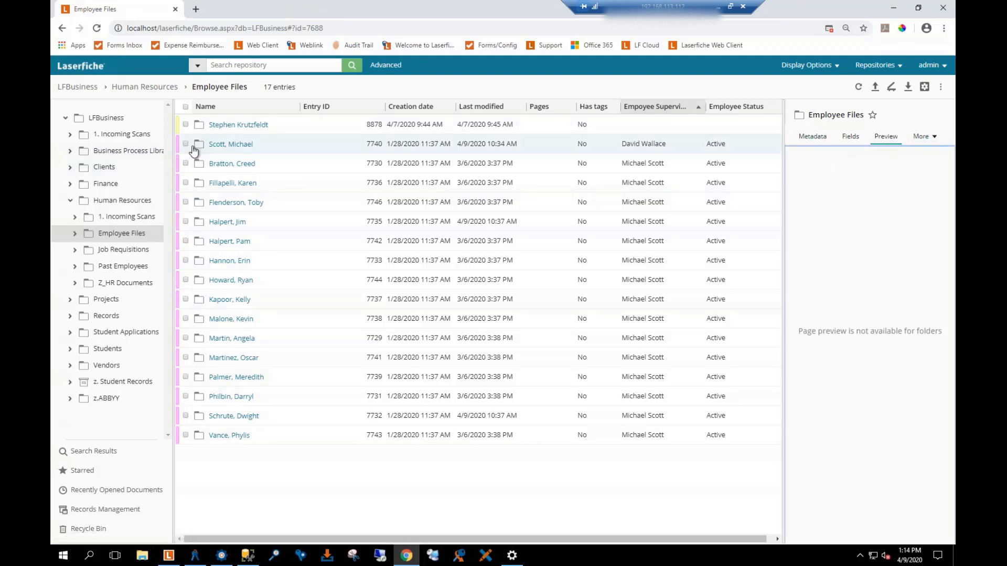
pyautogui.click(192, 148)
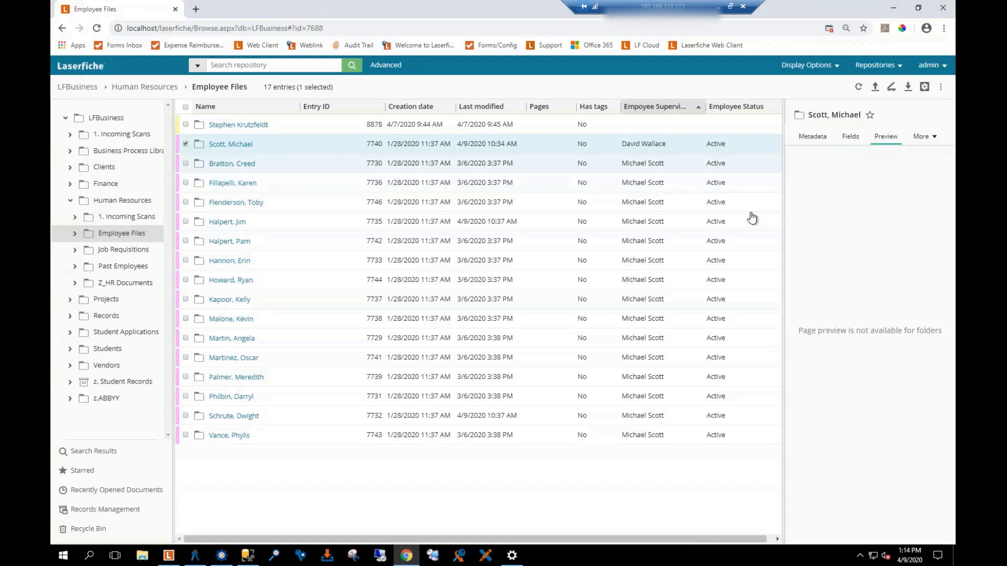
pyautogui.click(812, 137)
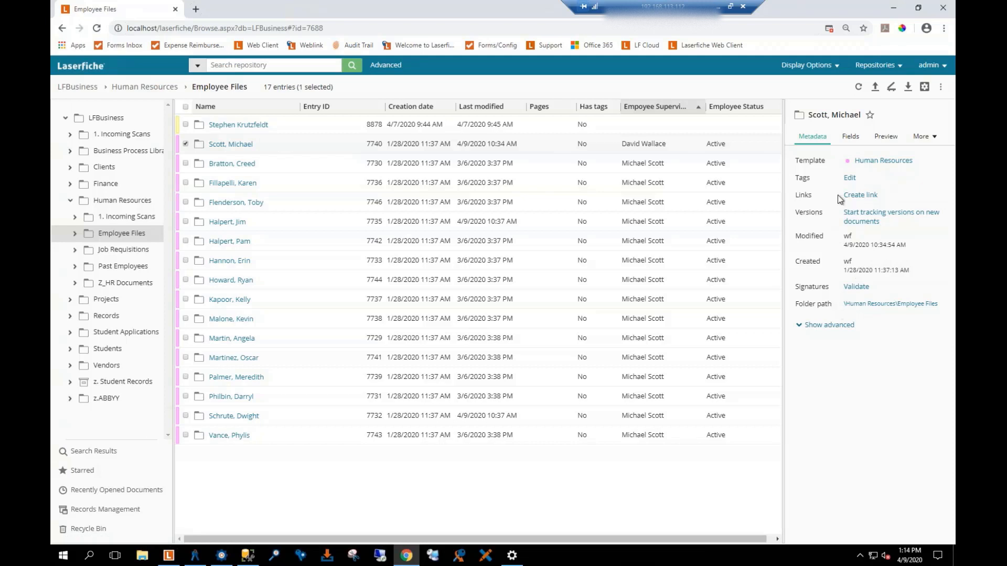
pyautogui.click(850, 137)
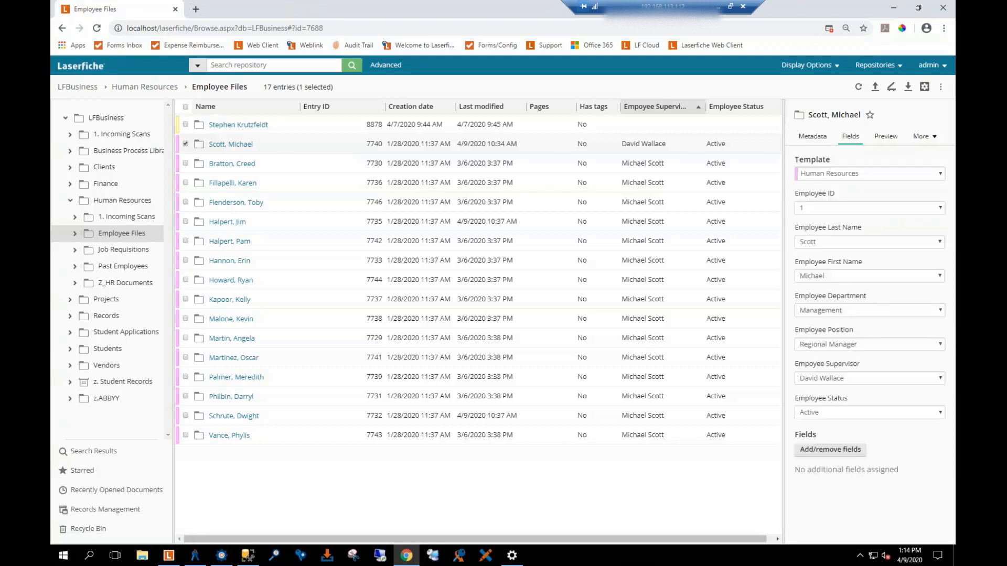
pyautogui.click(889, 142)
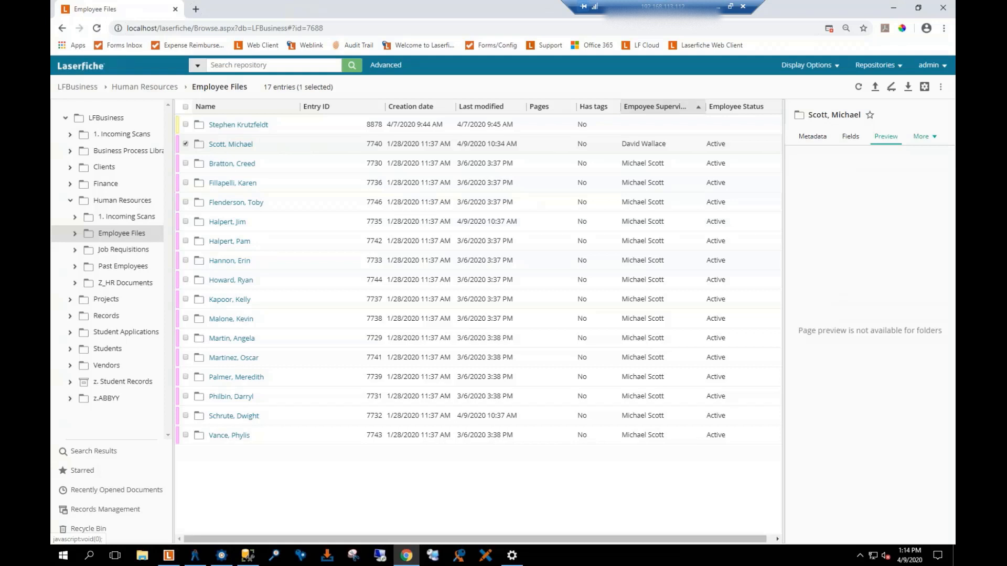
pyautogui.click(922, 137)
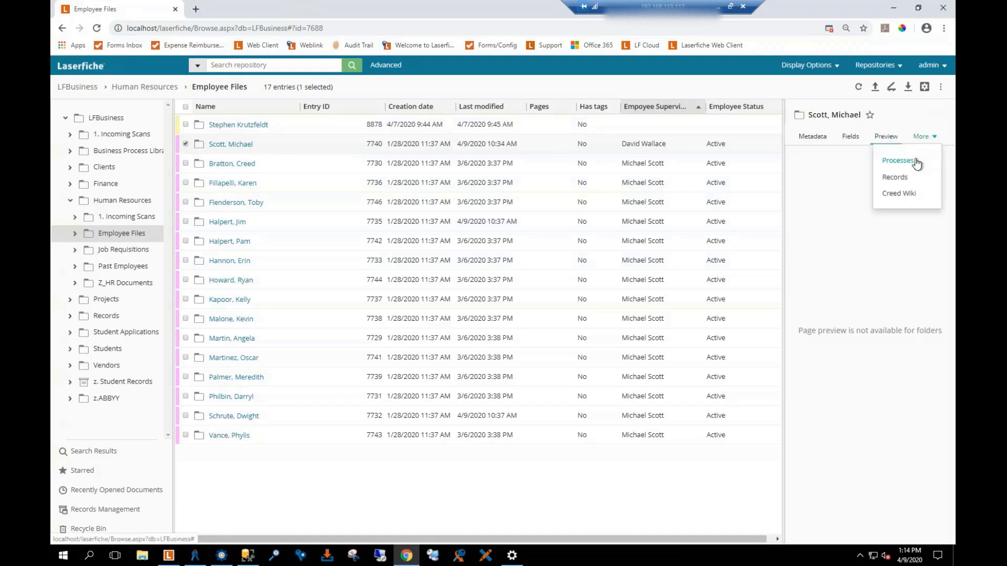
pyautogui.click(829, 174)
# - Select only the third employee folder, view its Creed Wiki web page and switch back to its metadata
pyautogui.click(186, 163)
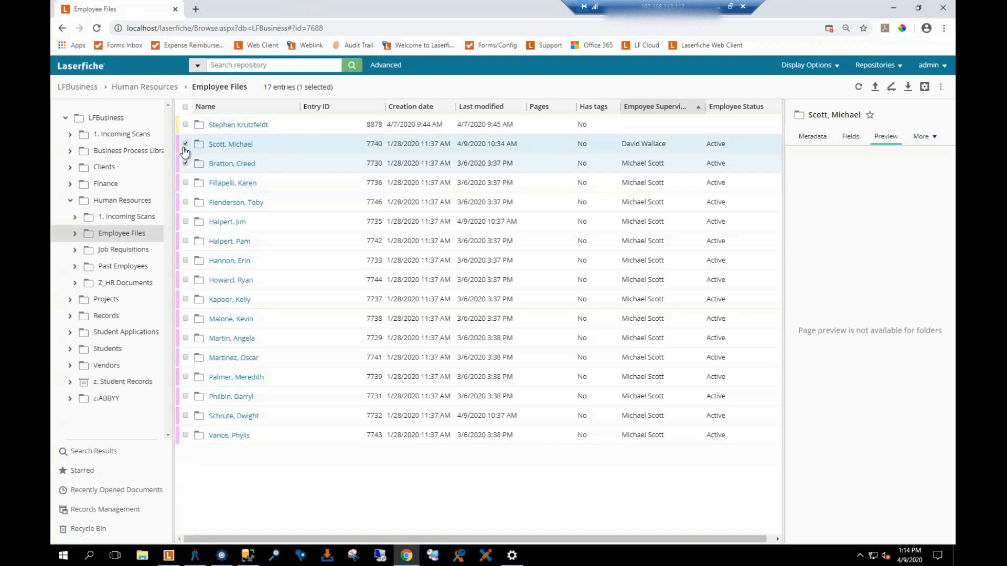
pyautogui.click(186, 144)
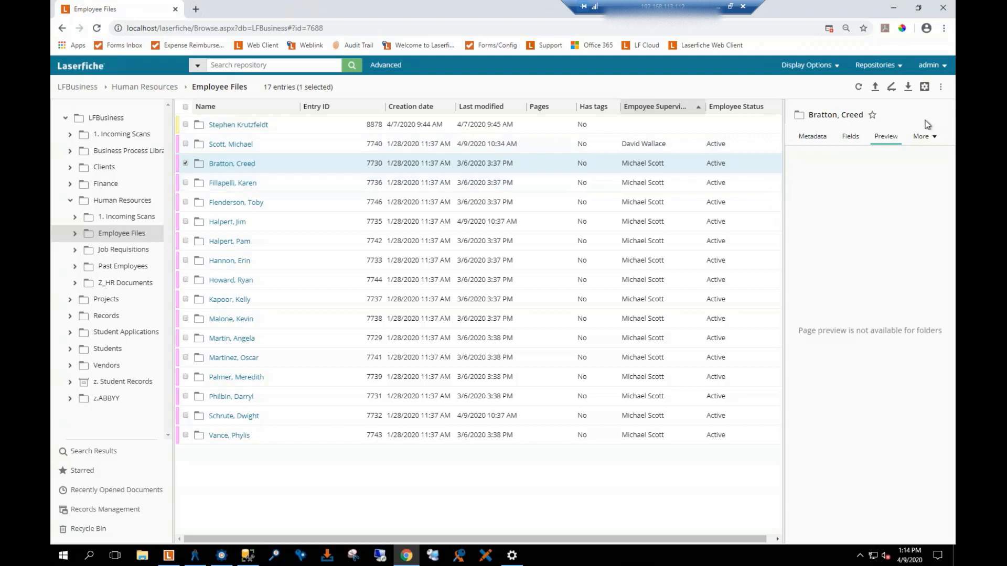
pyautogui.click(926, 138)
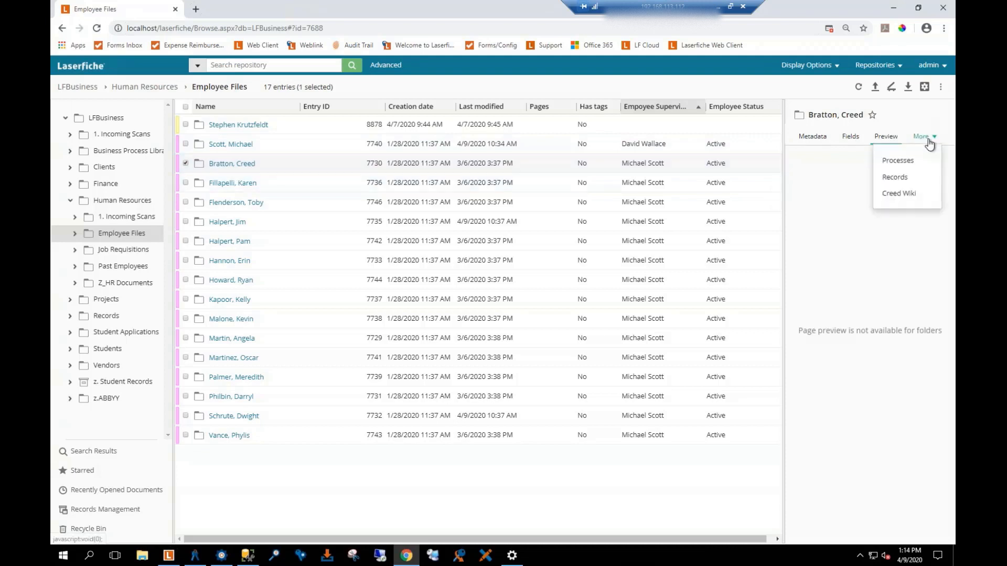
pyautogui.click(900, 193)
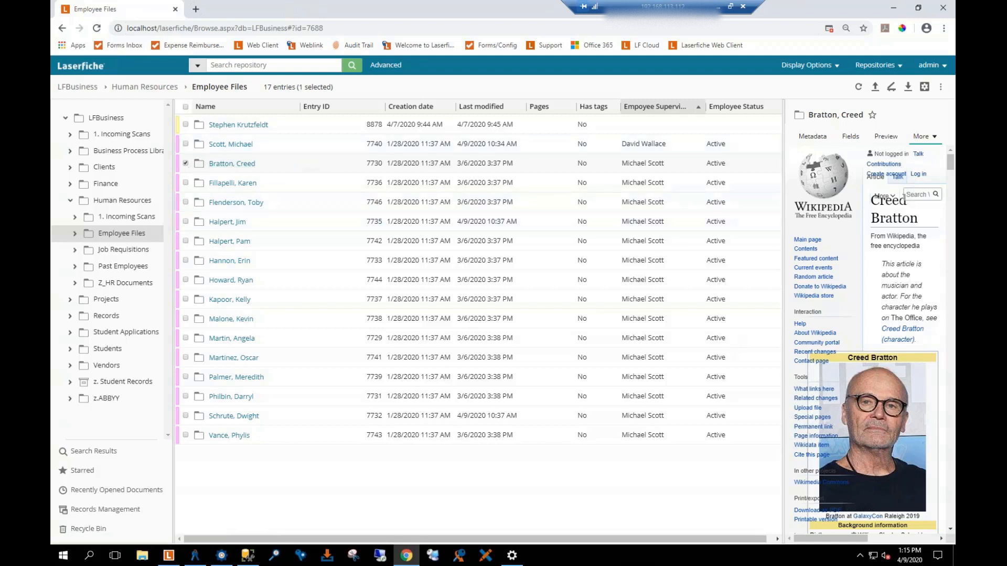
pyautogui.click(817, 140)
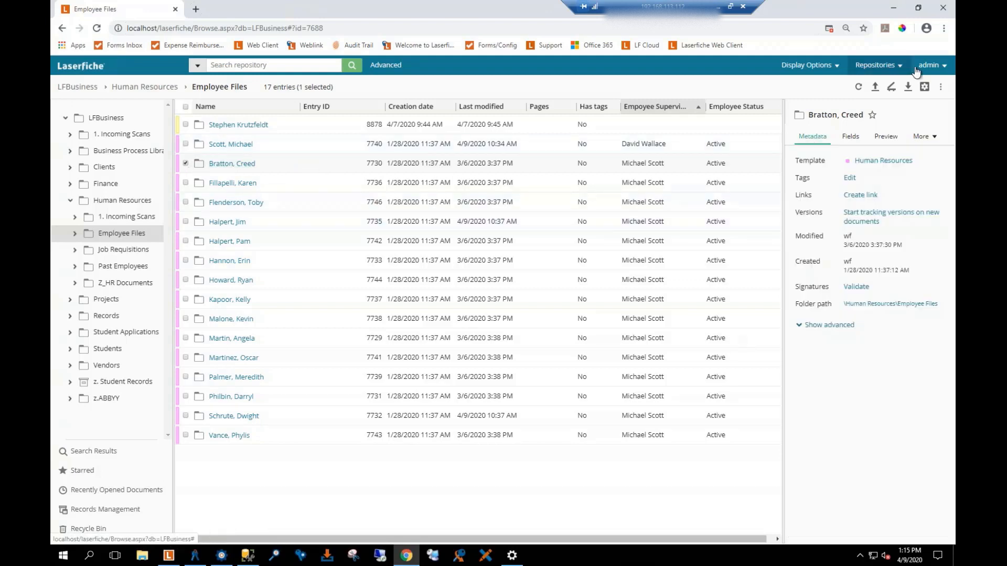
# - Open the account's options and look over the available interface languages, keeping the browser language
pyautogui.click(929, 66)
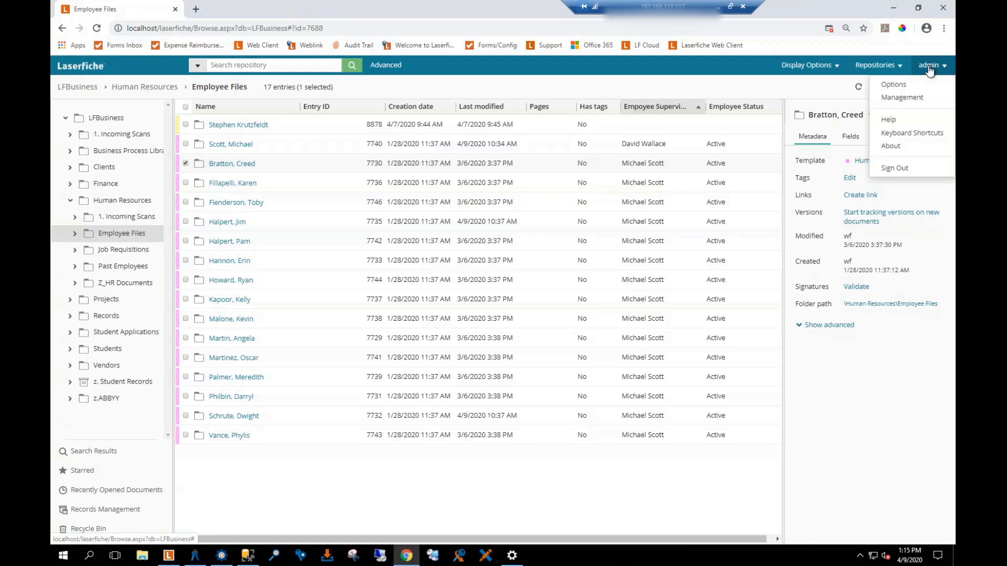
pyautogui.click(893, 85)
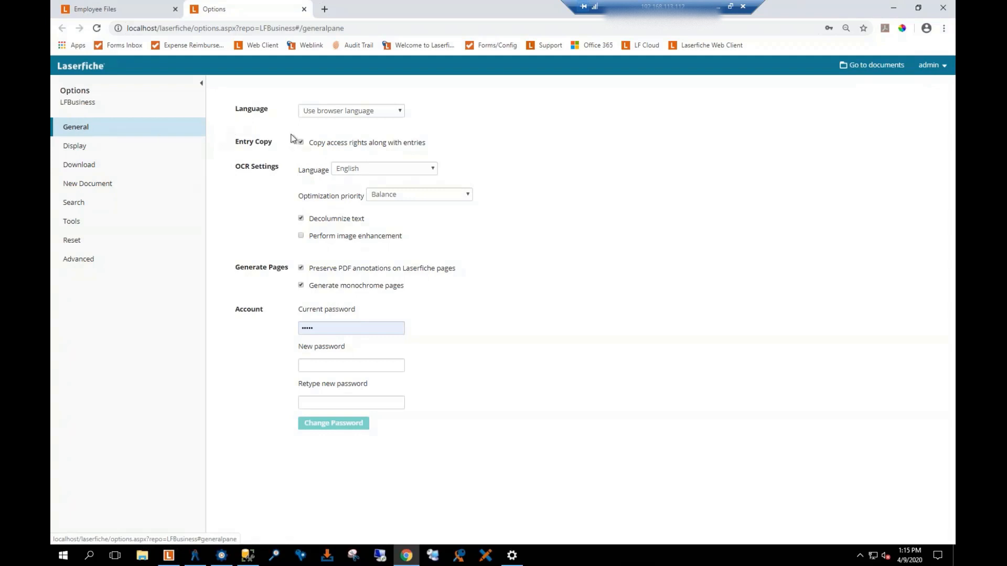
pyautogui.click(399, 114)
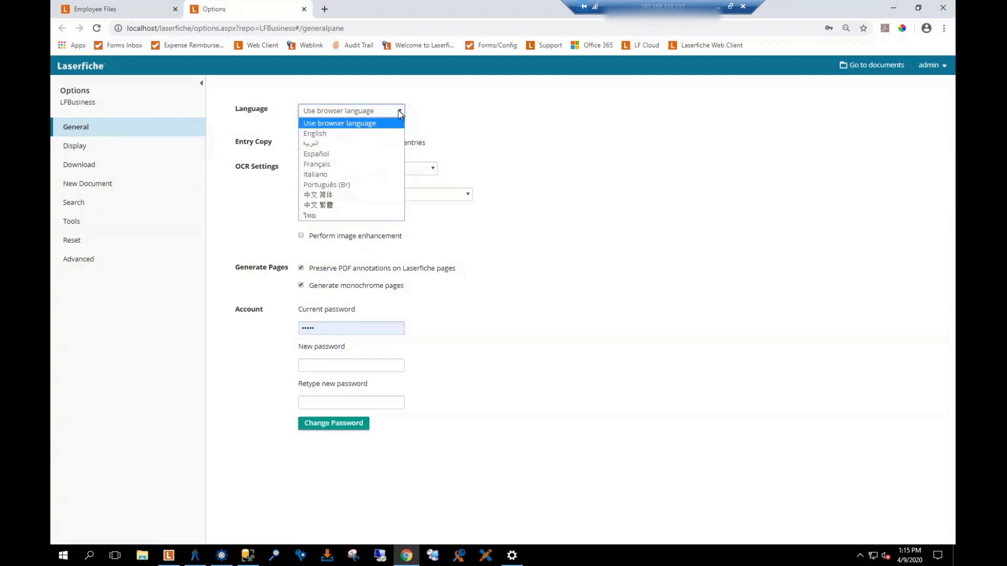
pyautogui.click(399, 114)
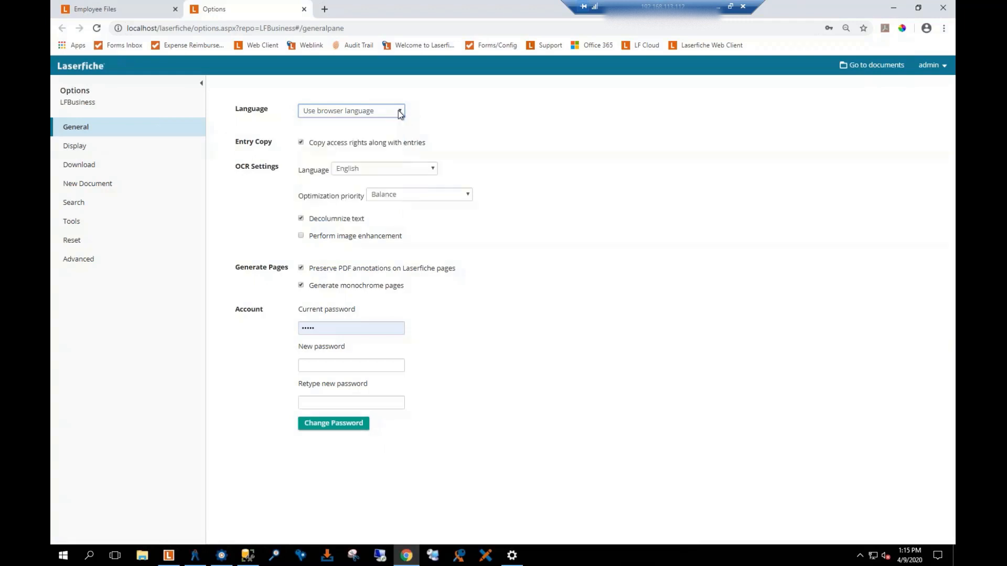
pyautogui.click(400, 114)
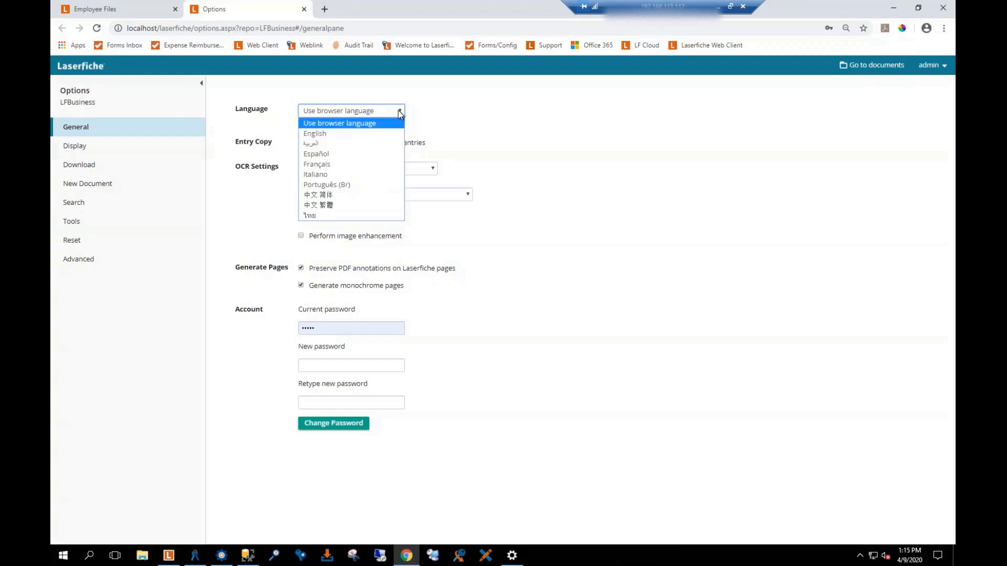
pyautogui.click(460, 106)
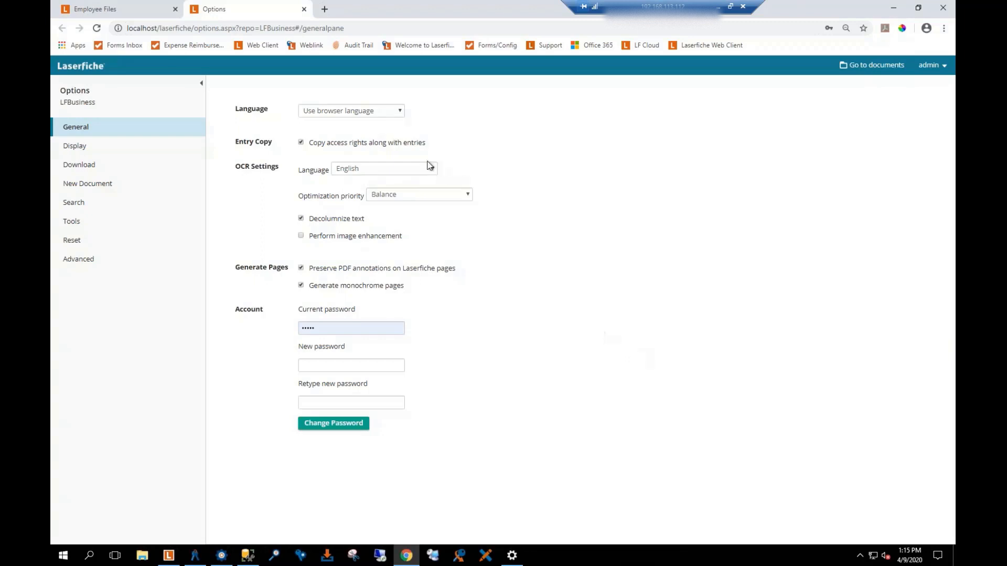
# - Look over the OCR optimization priority choices and keep Balance
pyautogui.click(449, 197)
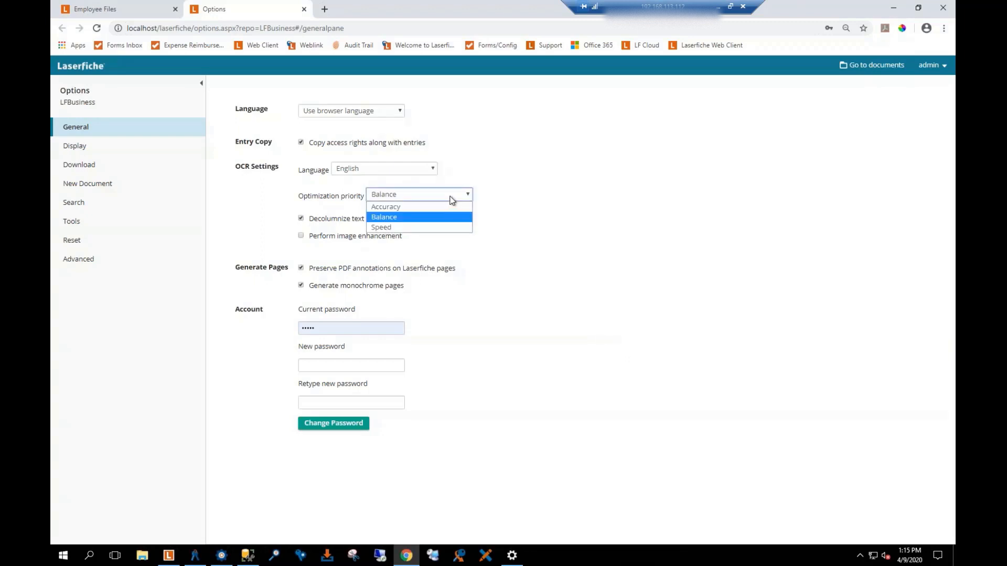
pyautogui.click(452, 197)
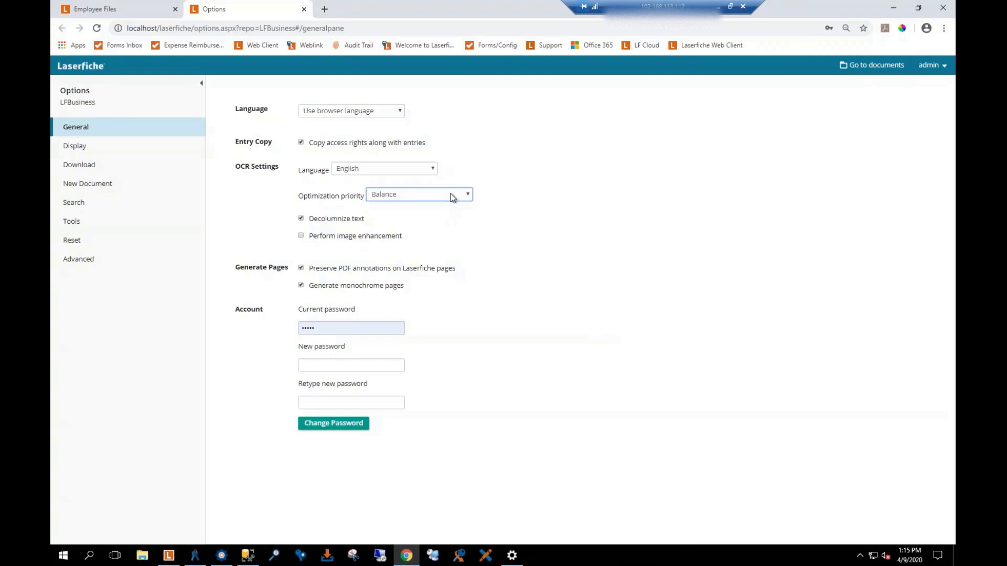
pyautogui.click(452, 197)
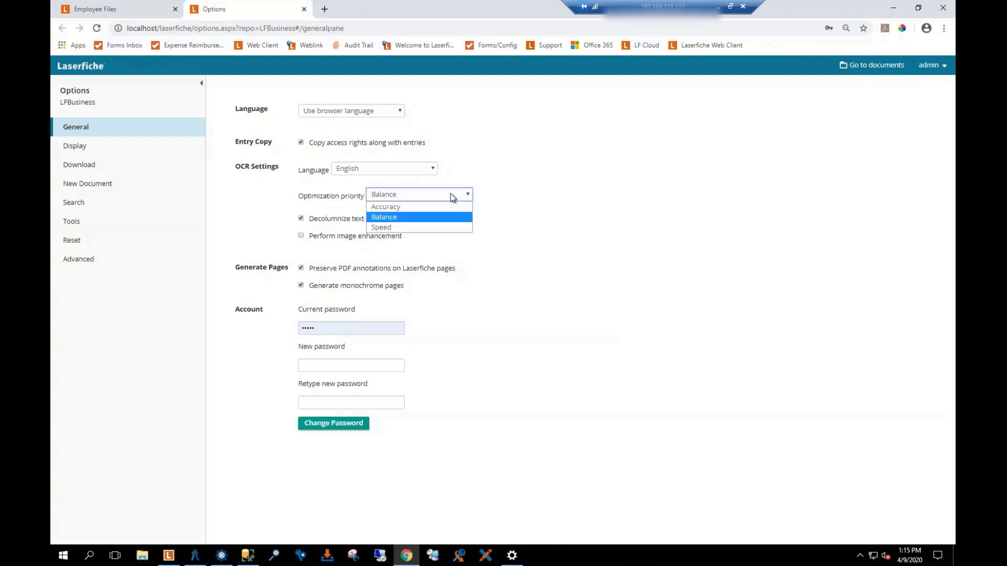
pyautogui.click(425, 219)
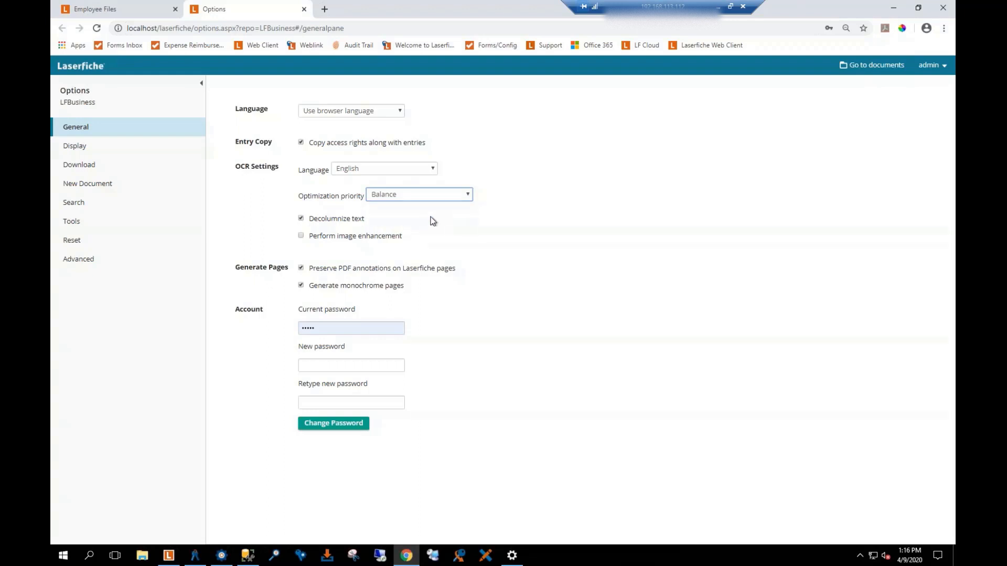
pyautogui.click(282, 285)
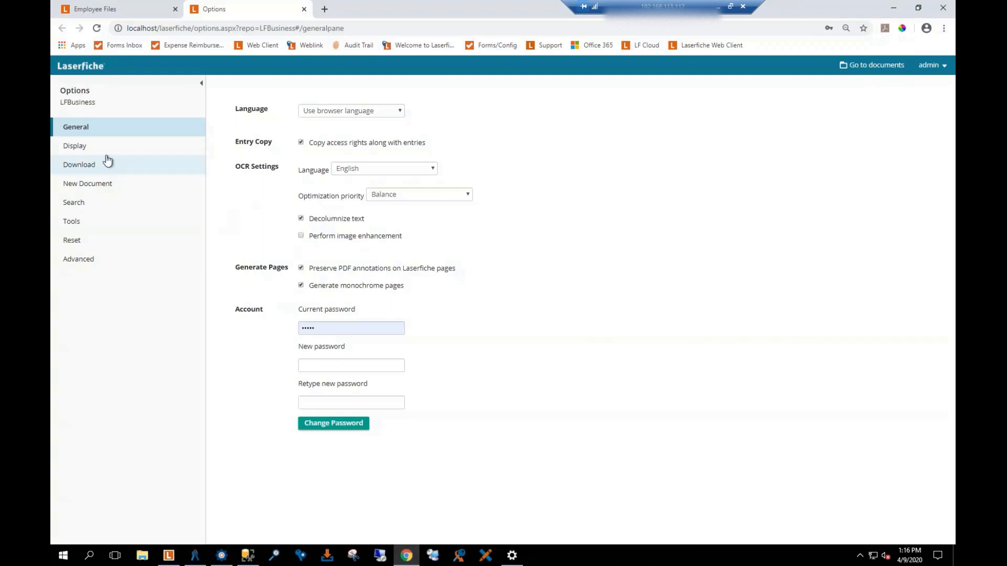
# - Open the display options and examine the viewing defaults, browser column settings and the custom Creed Wiki entry
pyautogui.click(74, 146)
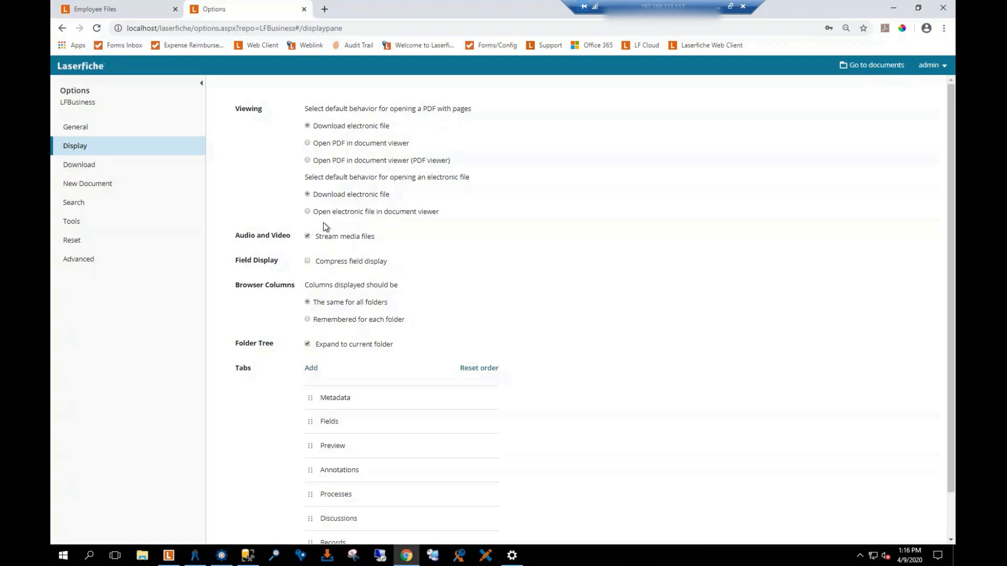
pyautogui.scroll(-1, 317, 253)
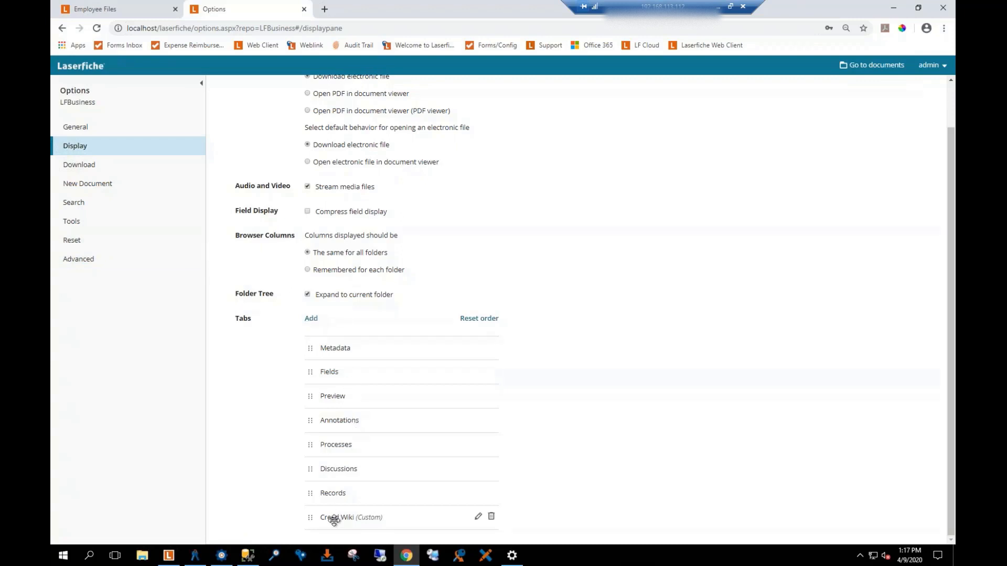
pyautogui.click(366, 521)
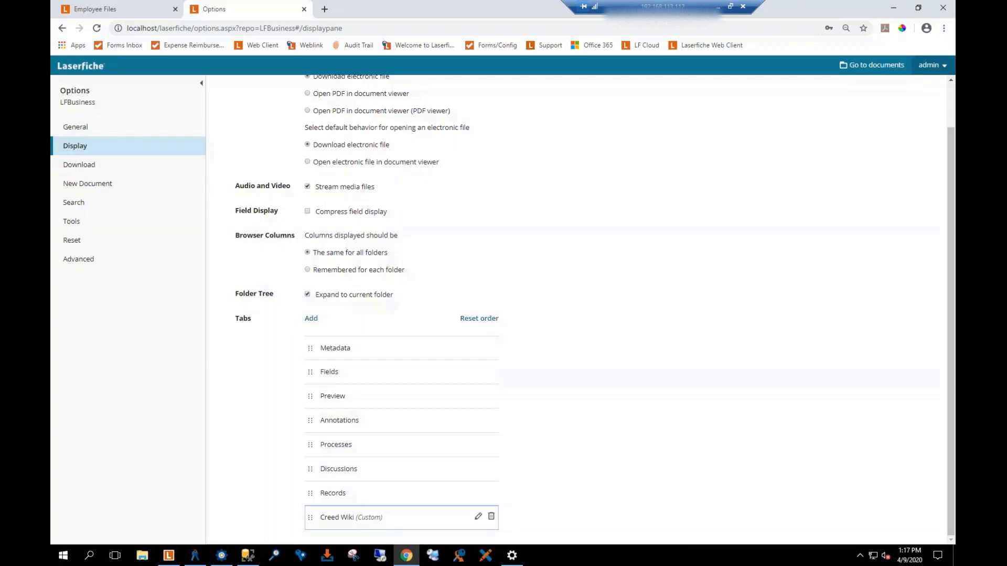
pyautogui.click(929, 65)
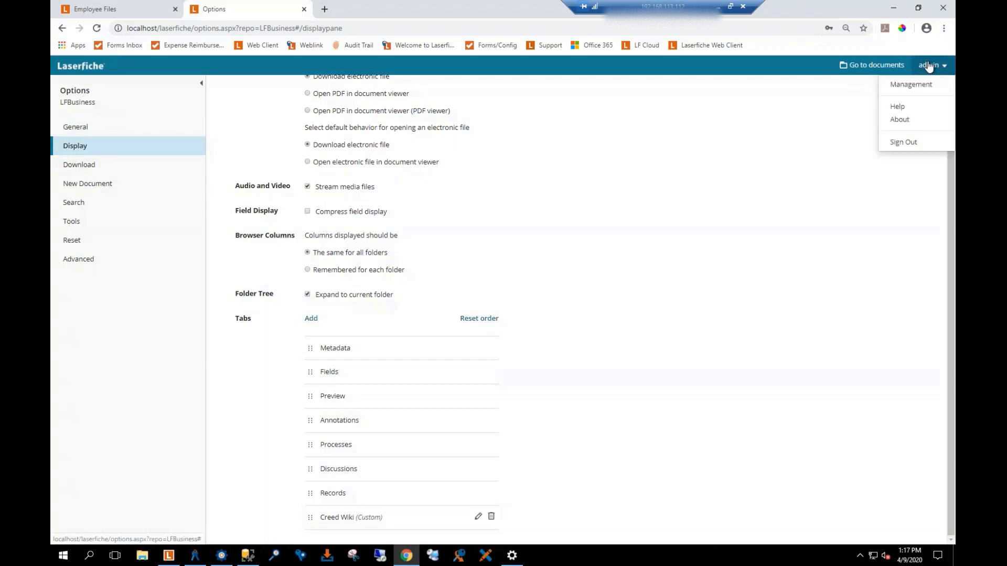
pyautogui.click(717, 137)
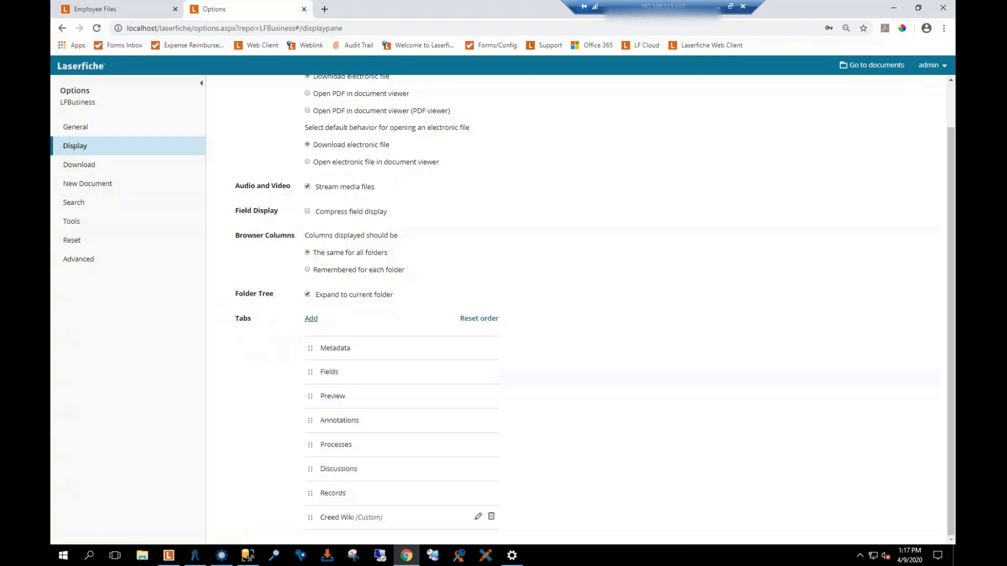
# - Examine the location and display restriction settings for a new custom tab, including the specific-folders option, and discard the tab
pyautogui.click(311, 318)
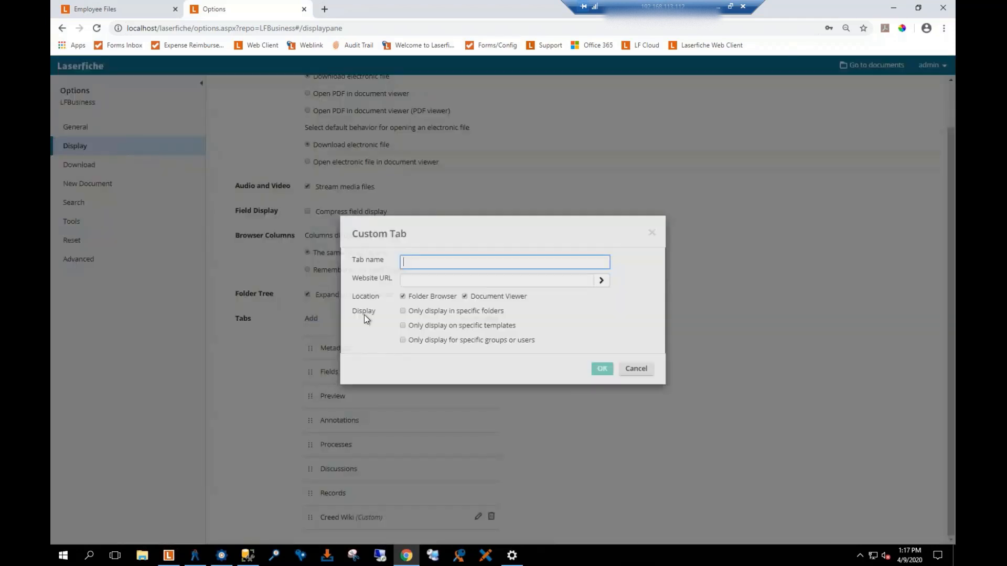
pyautogui.click(410, 278)
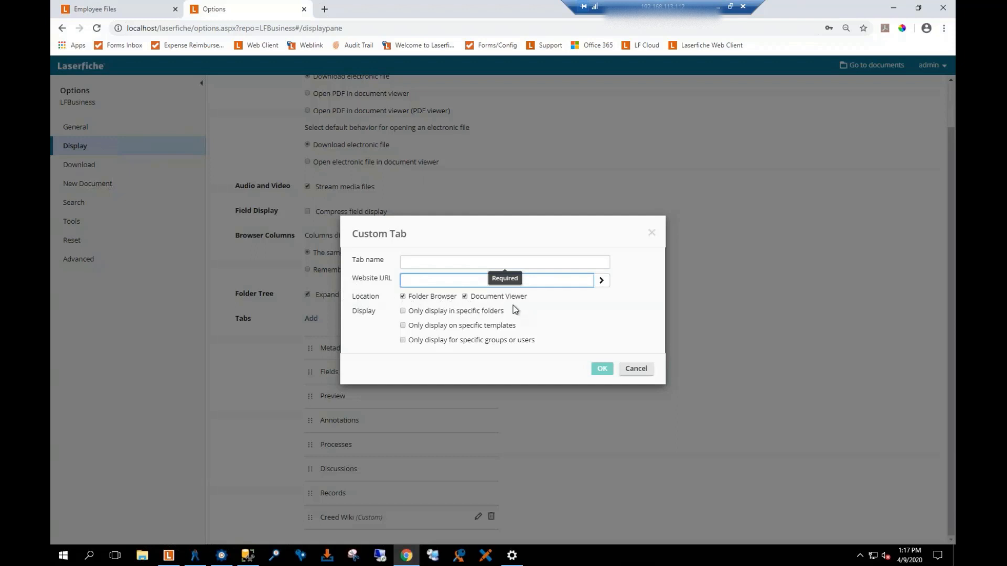
pyautogui.click(403, 311)
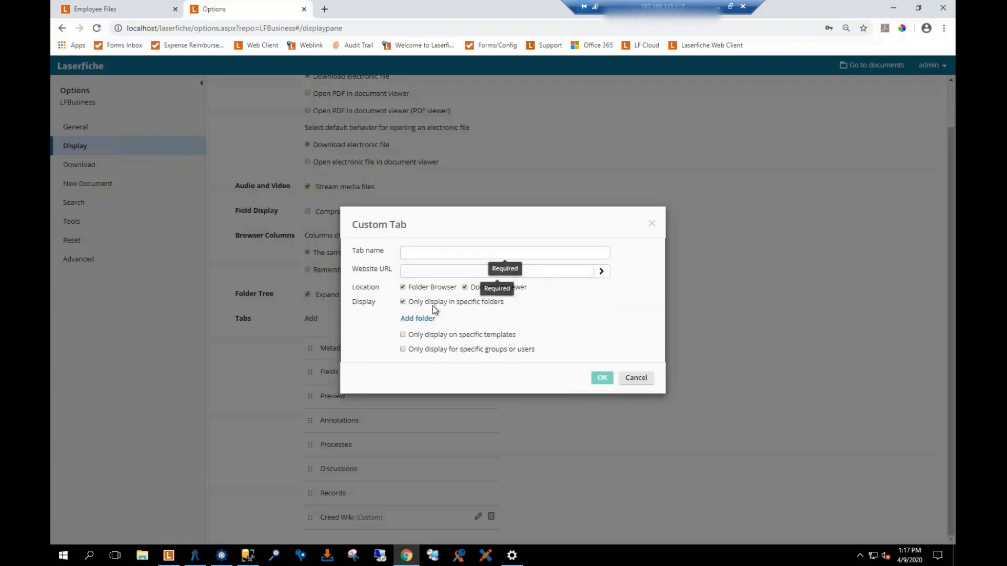
pyautogui.click(465, 287)
pyautogui.click(403, 302)
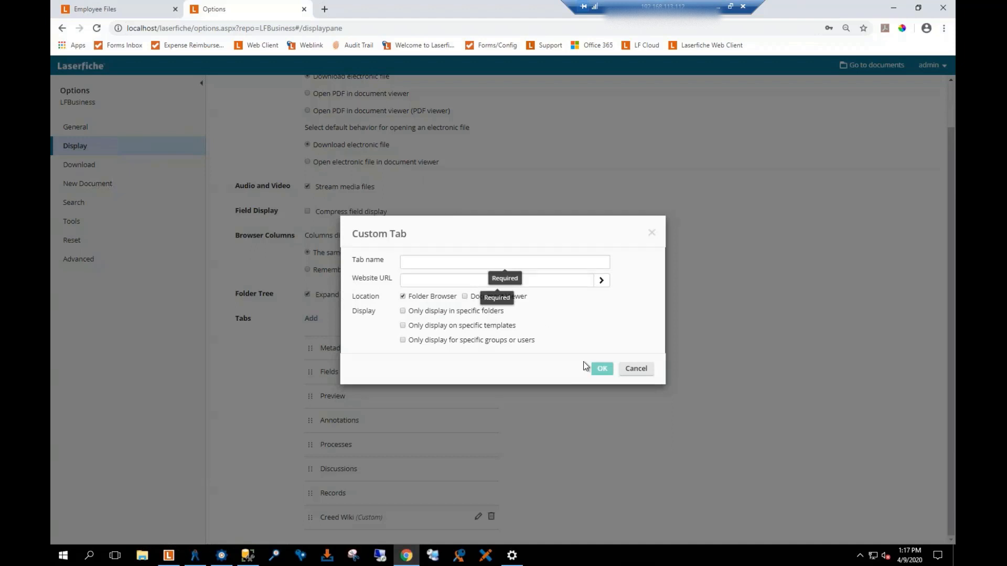
pyautogui.click(636, 369)
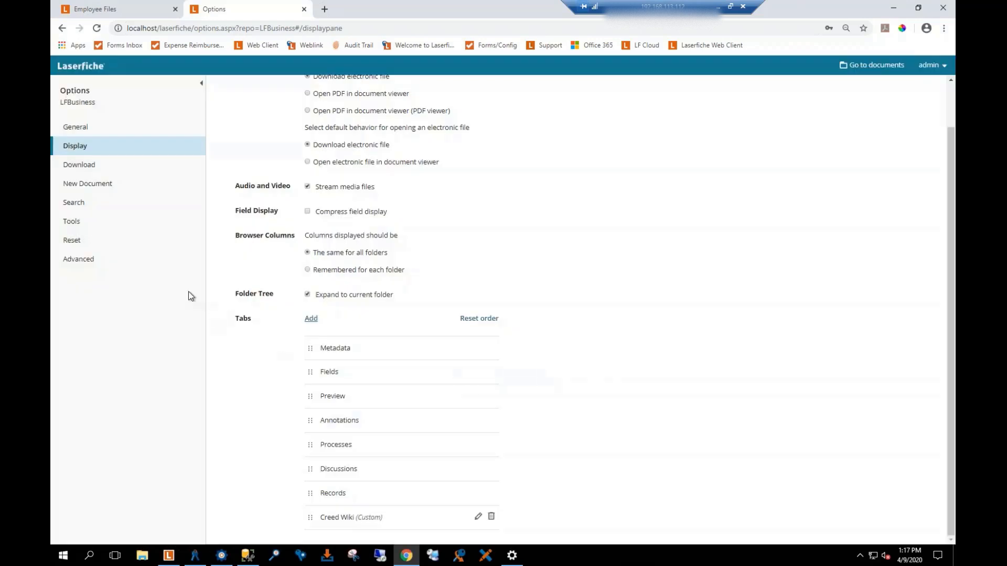
# - Examine the download options for images, email attachments, briefcases and watermarks, keeping Links as the default way to send attached documents
pyautogui.click(85, 166)
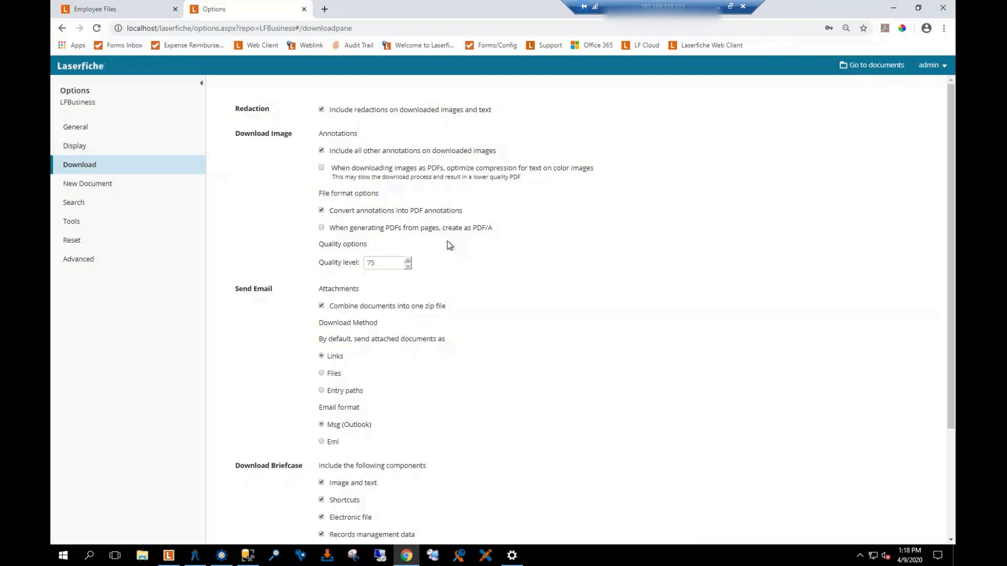
pyautogui.scroll(-2, 448, 247)
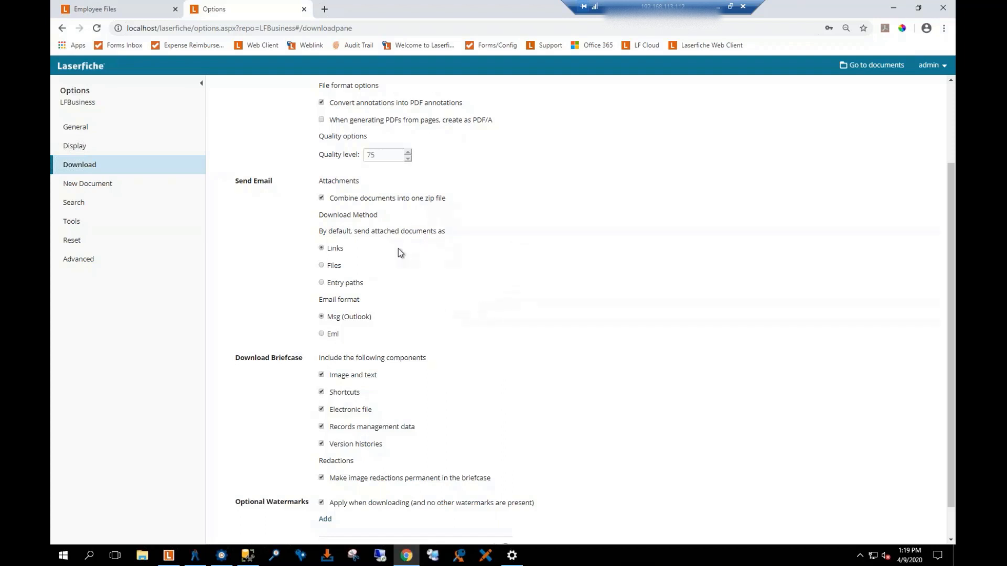
pyautogui.click(322, 266)
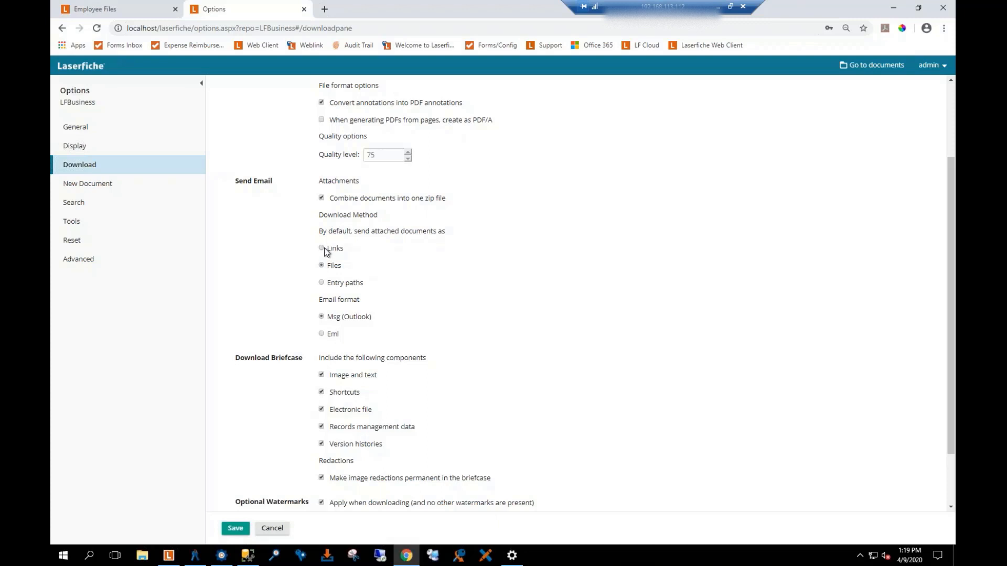
pyautogui.click(322, 248)
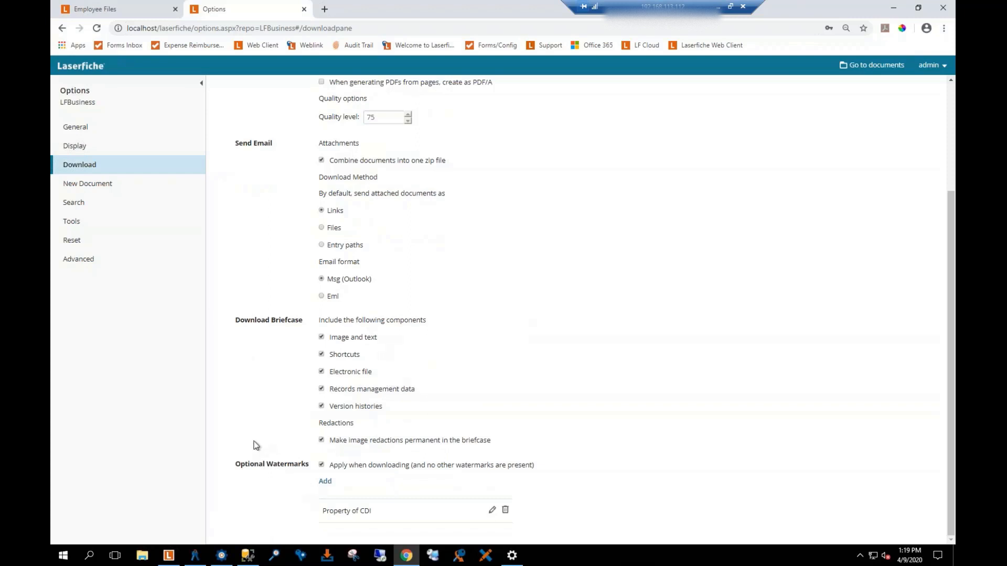
# - Examine the new document options for importing, PDF files and converted file extensions, keeping original PDF files enabled
pyautogui.click(84, 188)
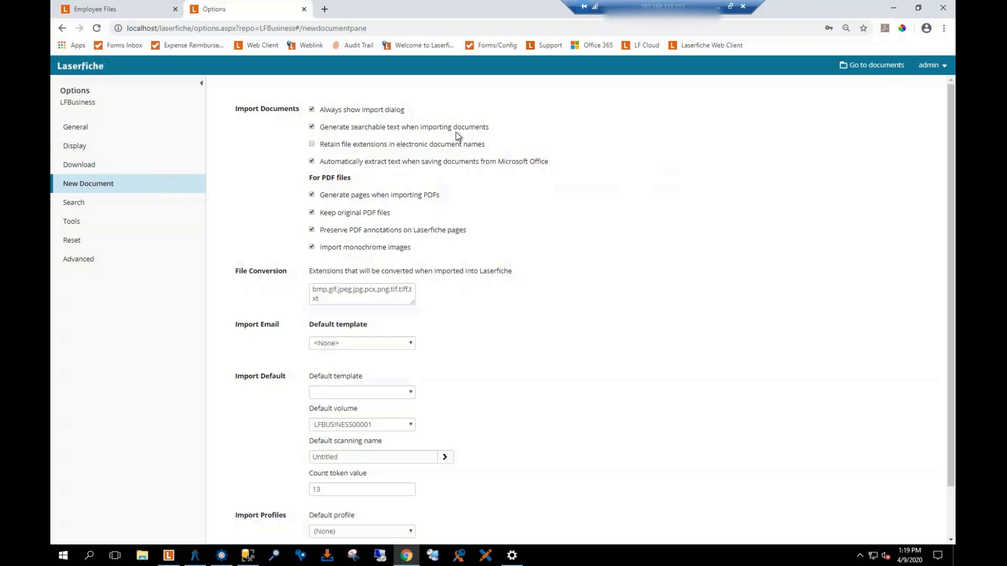
pyautogui.moveTo(351, 140); pyautogui.dragTo(321, 121)
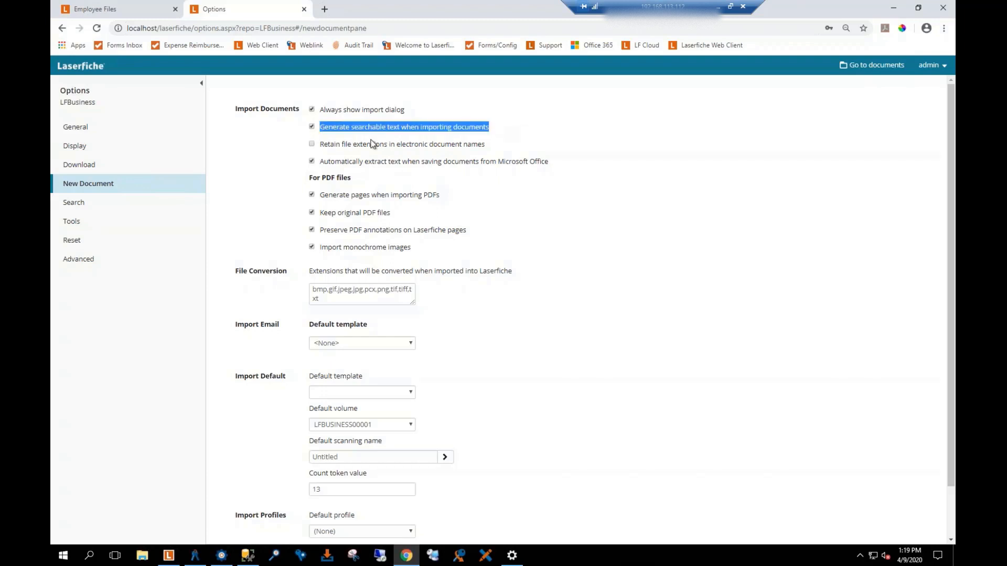
pyautogui.click(623, 160)
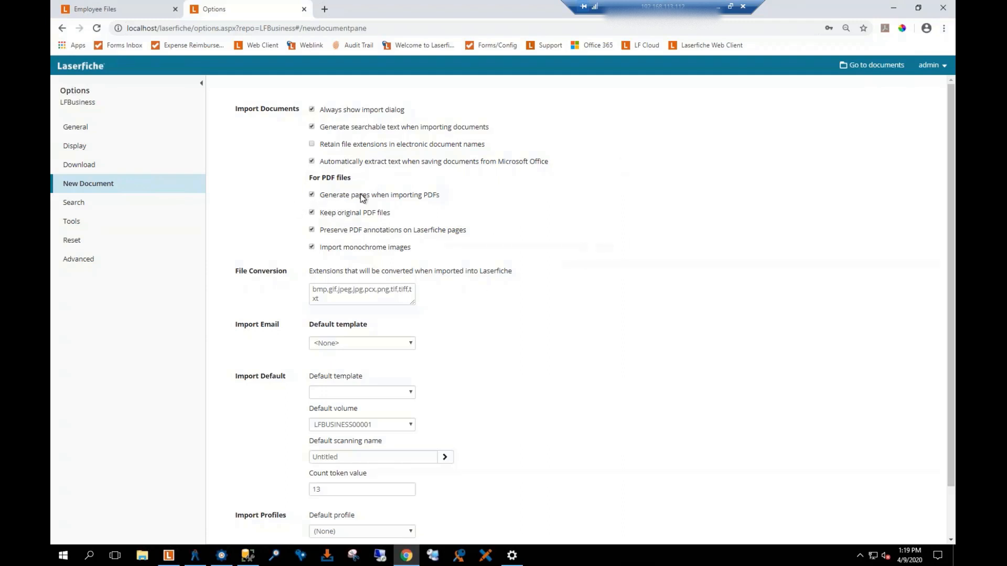
pyautogui.click(313, 213)
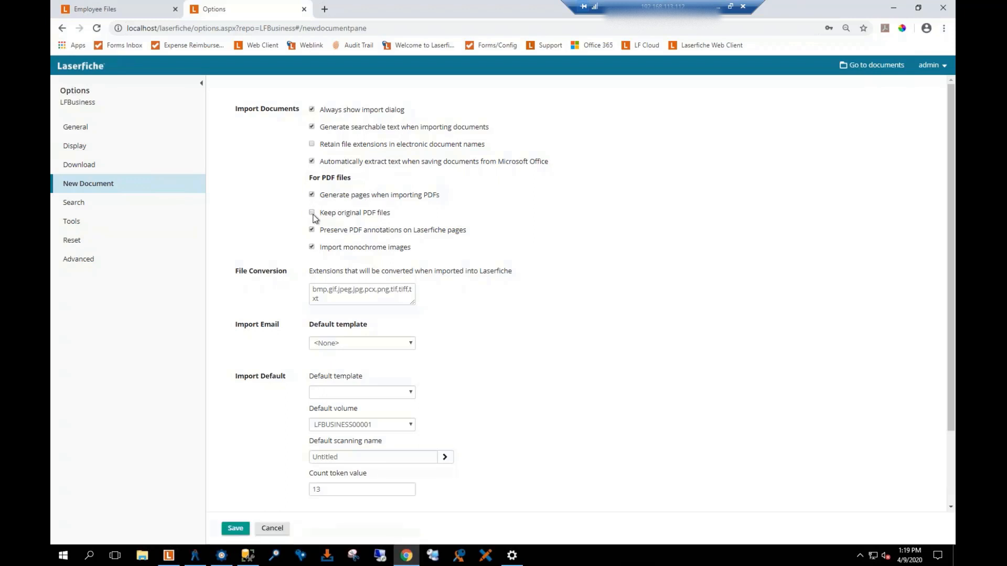
pyautogui.click(312, 212)
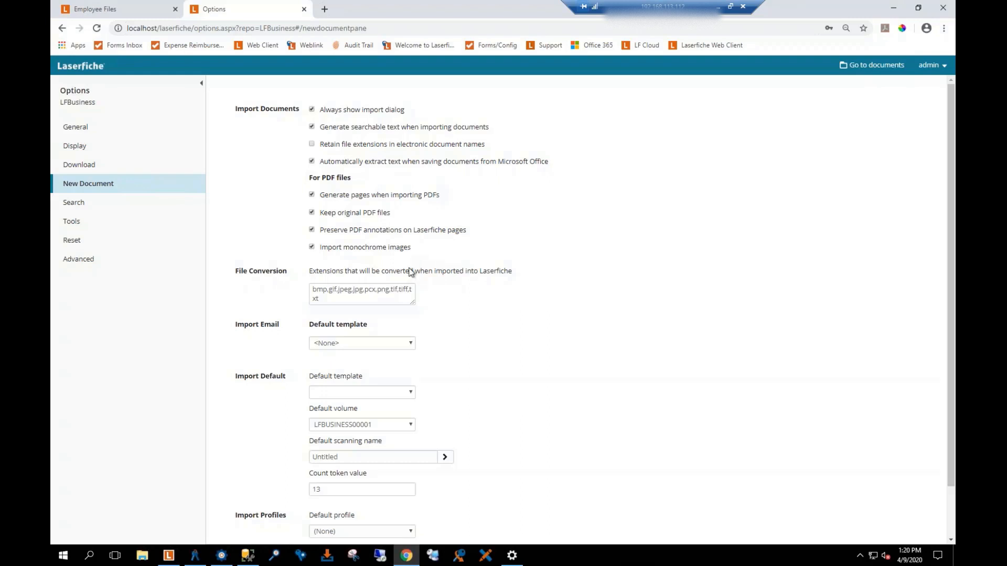
pyautogui.scroll(-1, 393, 301)
pyautogui.scroll(-1, 336, 254)
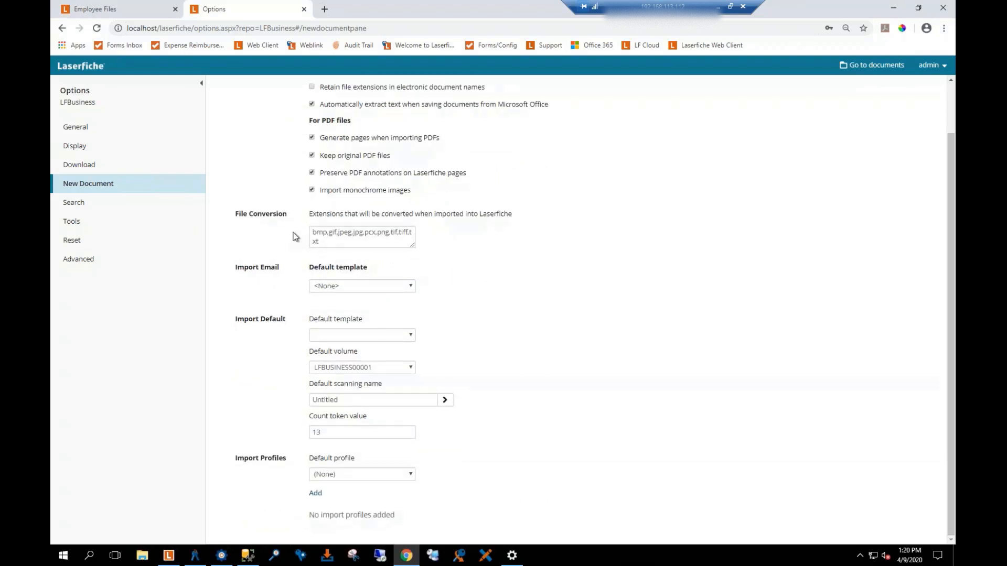
pyautogui.click(340, 245)
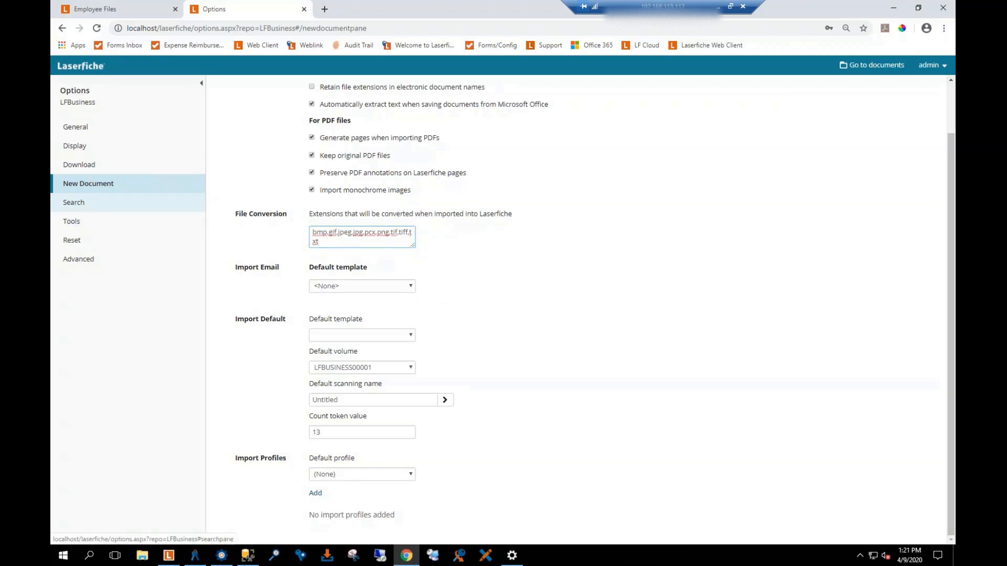
# - Examine the search options and look over the search hit highlight colors, keeping the current color
pyautogui.click(74, 203)
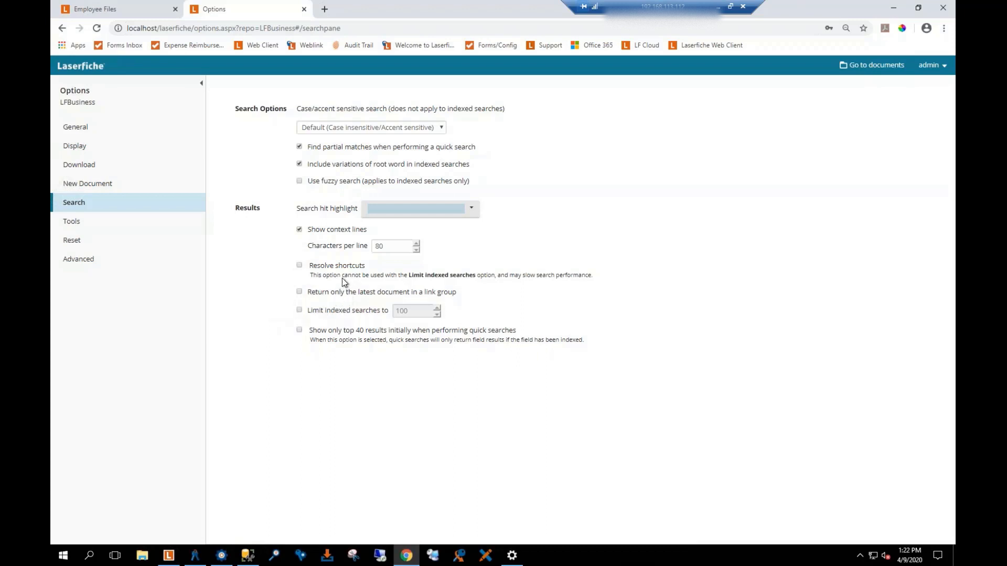
pyautogui.click(468, 210)
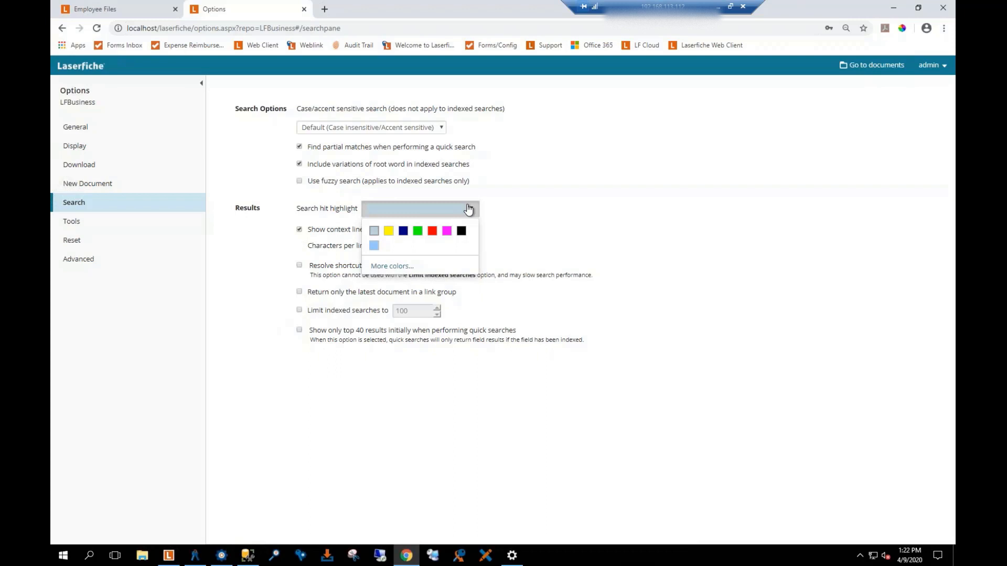
pyautogui.click(469, 210)
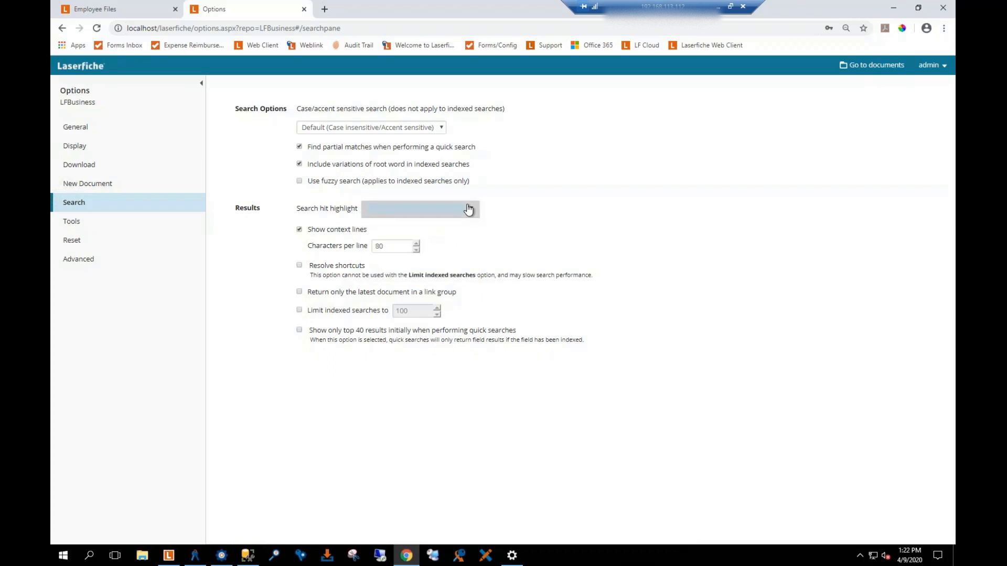
pyautogui.click(468, 208)
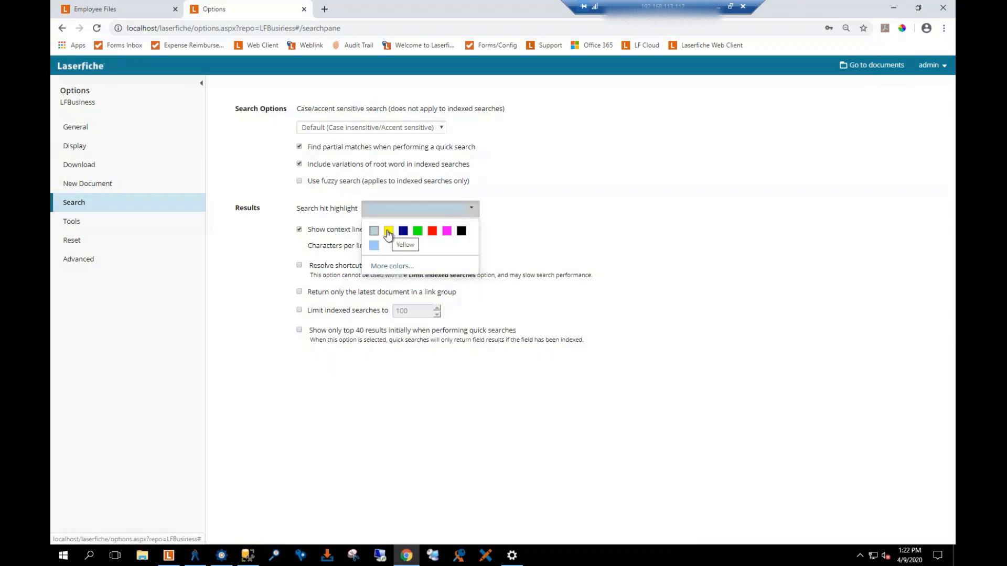
pyautogui.click(452, 211)
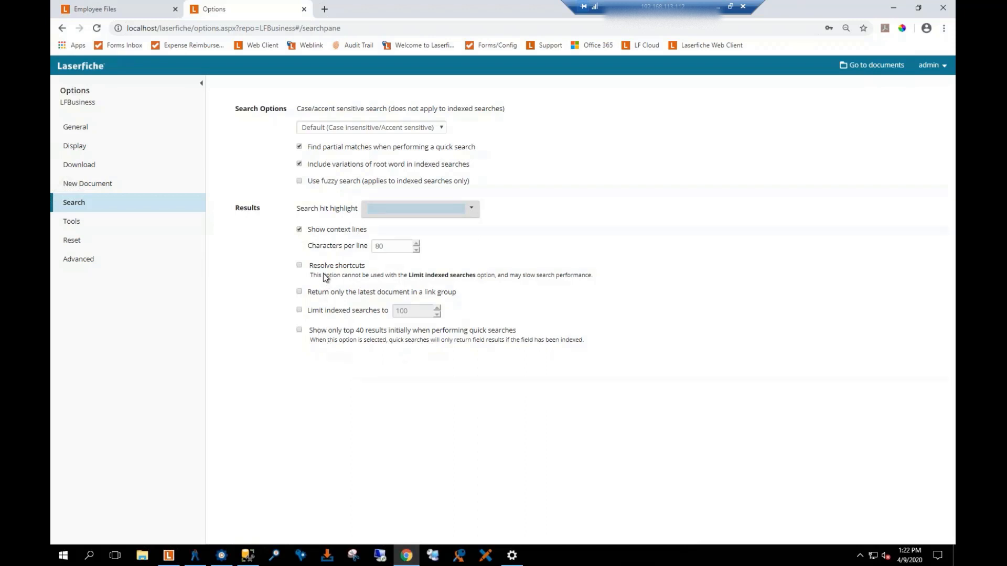
# - View the toolbar options, return to the documents, list all business processes for the Business Process Library folder, then close the list and deselect the folder
pyautogui.click(88, 225)
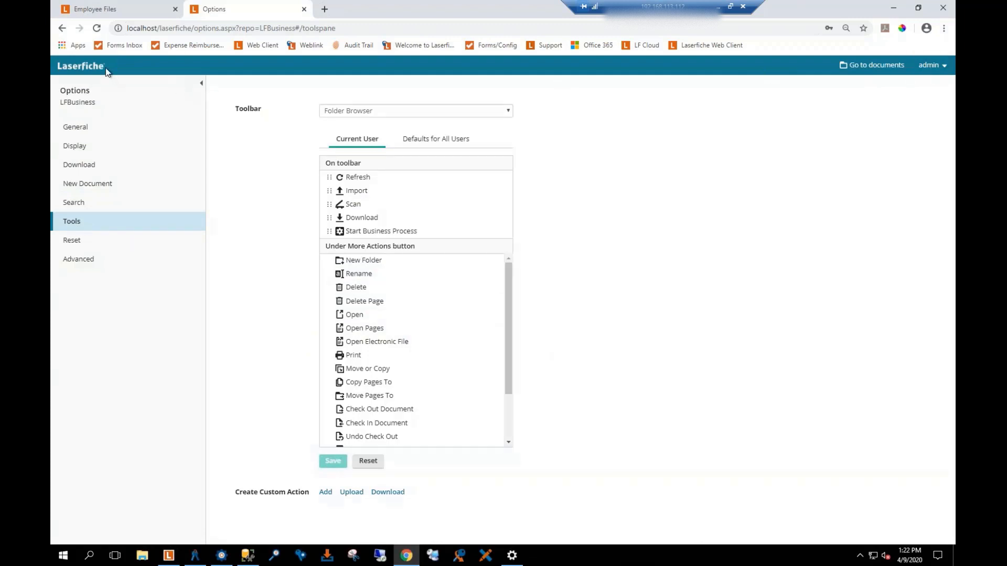
pyautogui.click(893, 66)
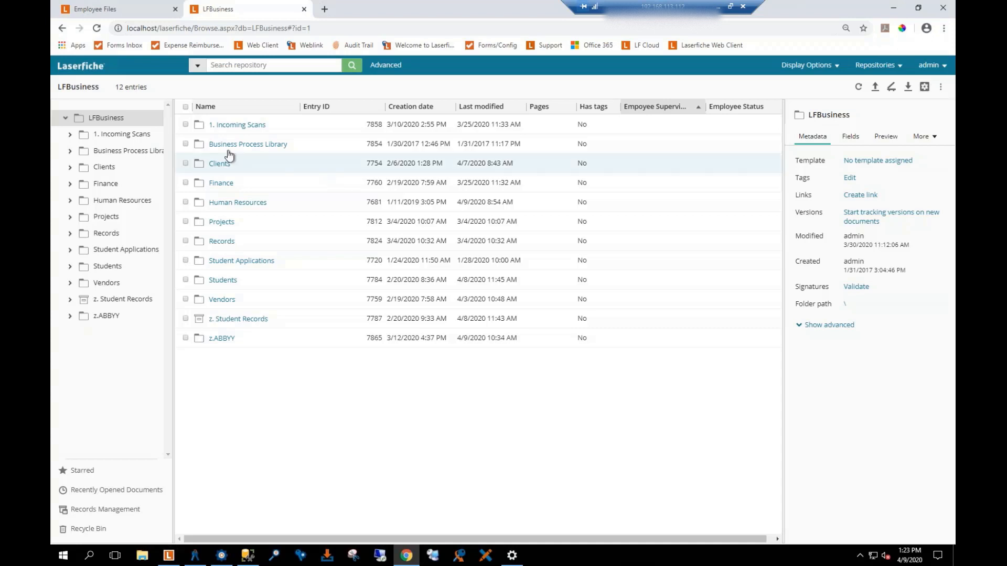
pyautogui.click(185, 143)
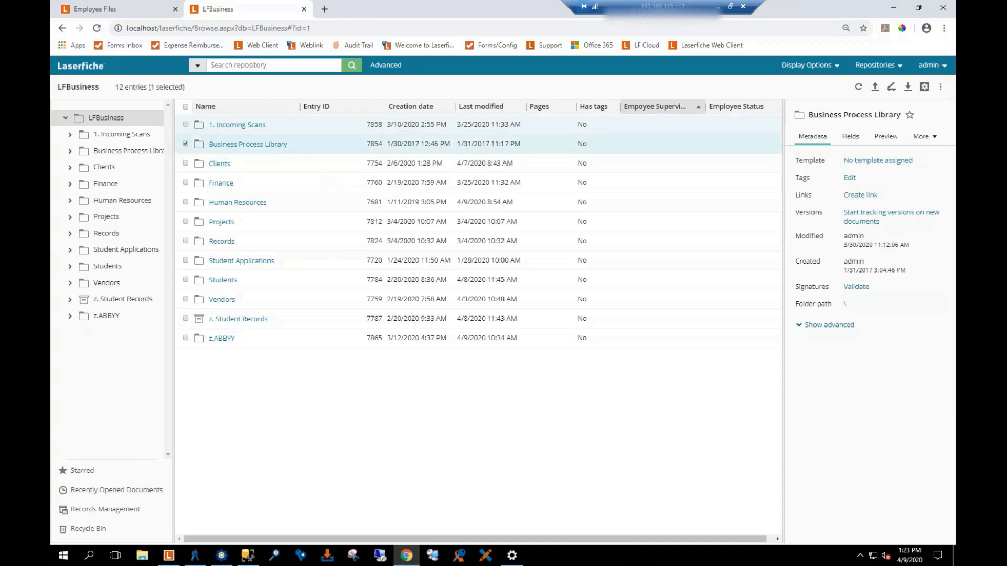
pyautogui.click(923, 88)
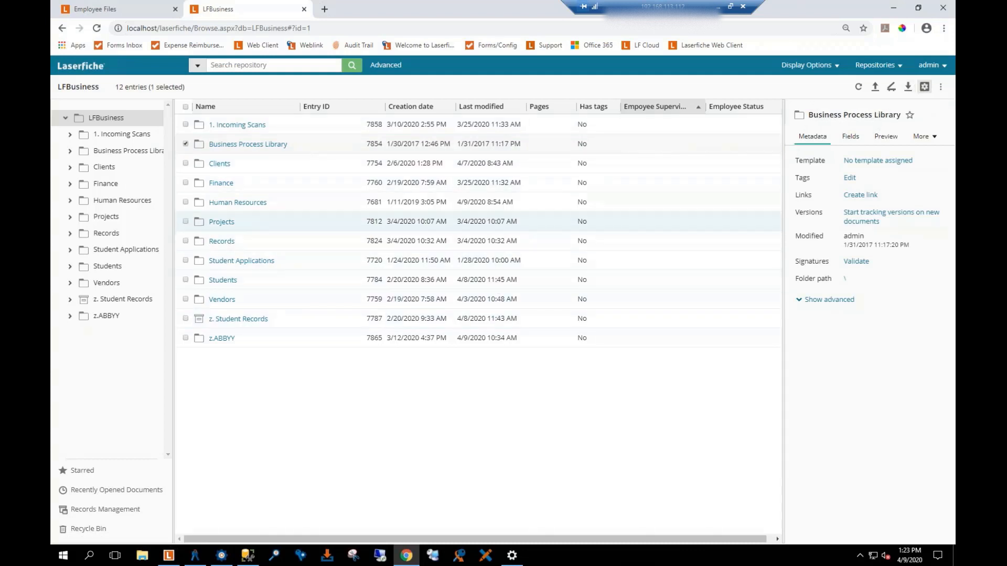
pyautogui.click(924, 86)
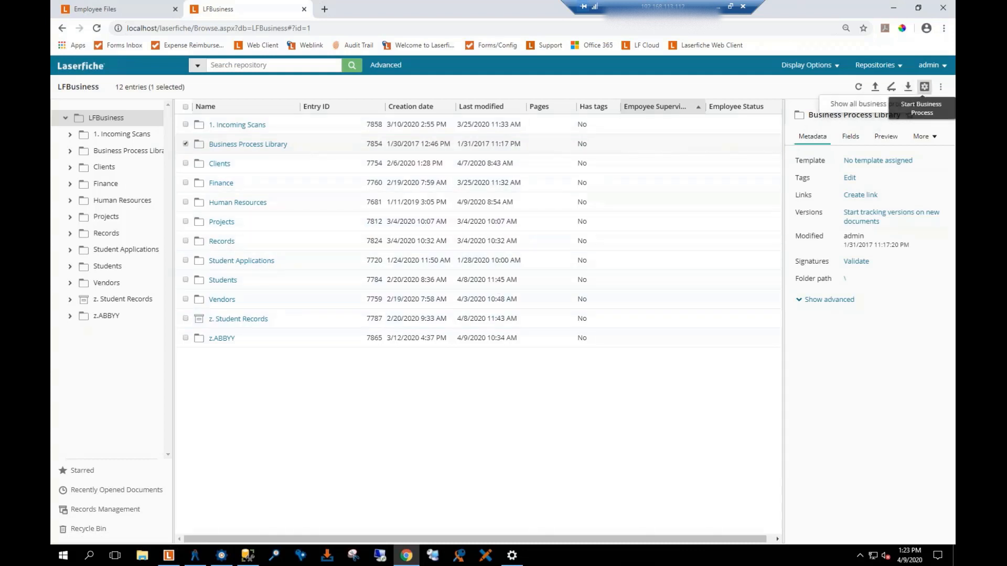
pyautogui.click(865, 105)
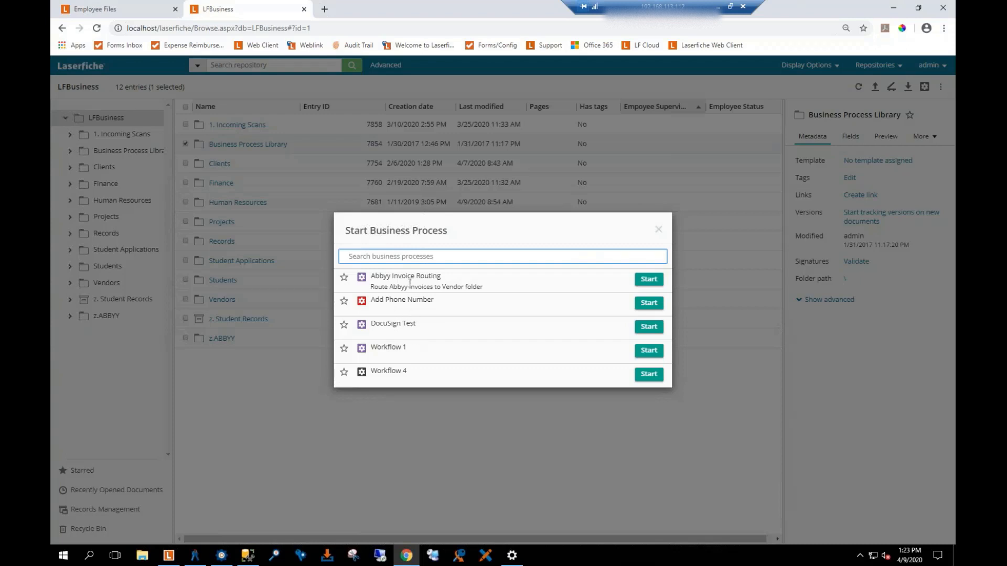
pyautogui.click(659, 232)
pyautogui.click(187, 144)
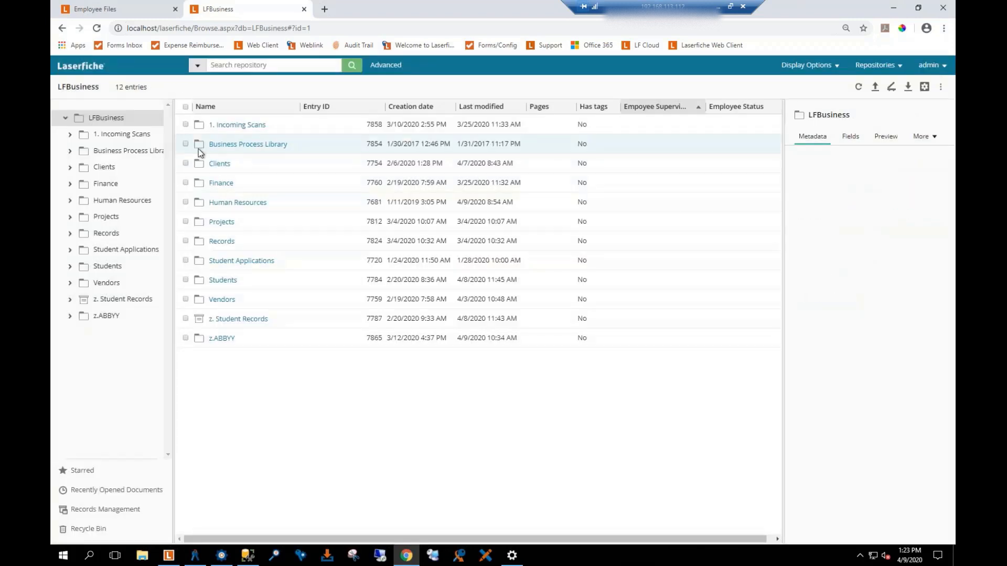
# - Look over the additional folder actions, then open the toolbar settings in the user options
pyautogui.click(941, 87)
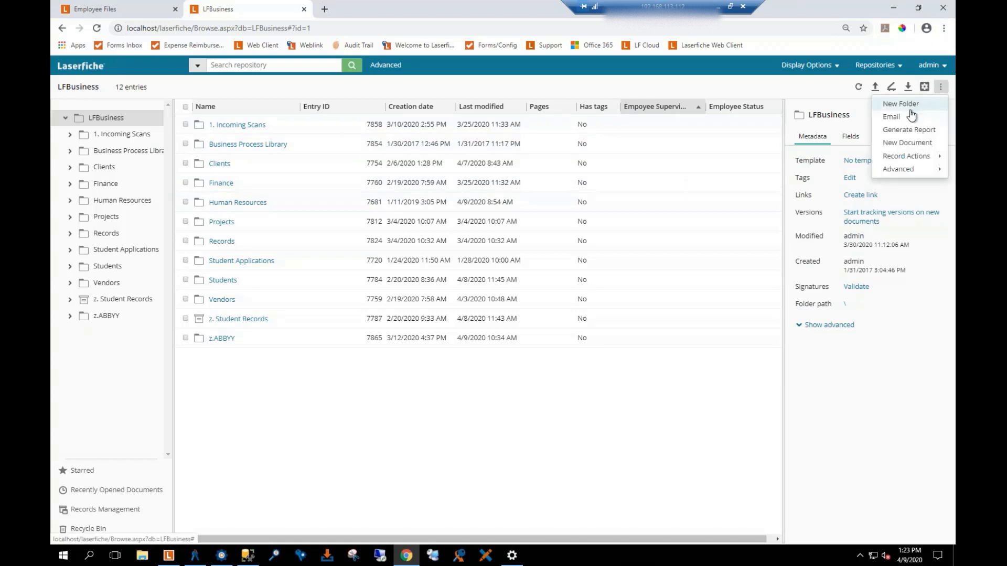
pyautogui.click(929, 65)
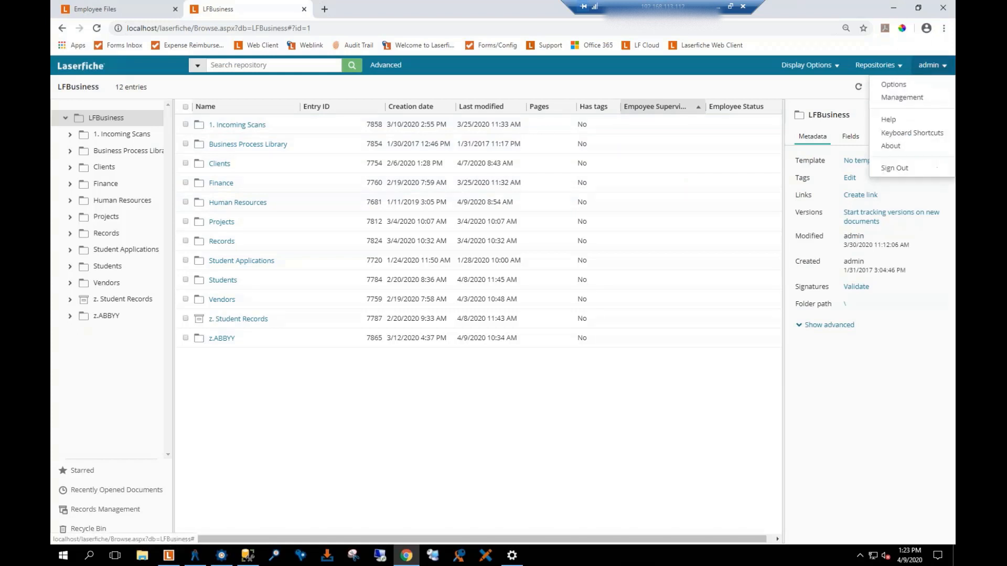
pyautogui.click(893, 85)
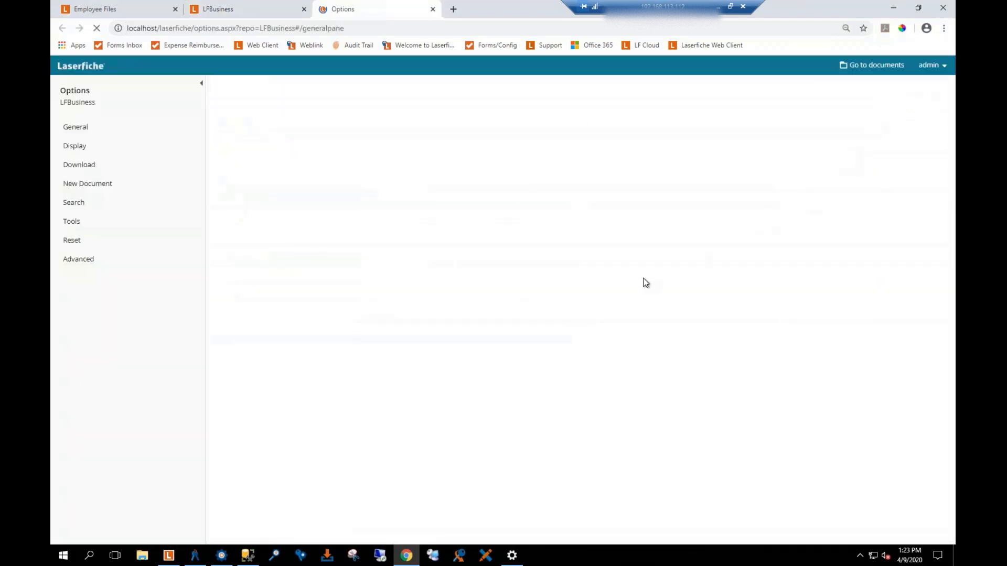
pyautogui.click(69, 223)
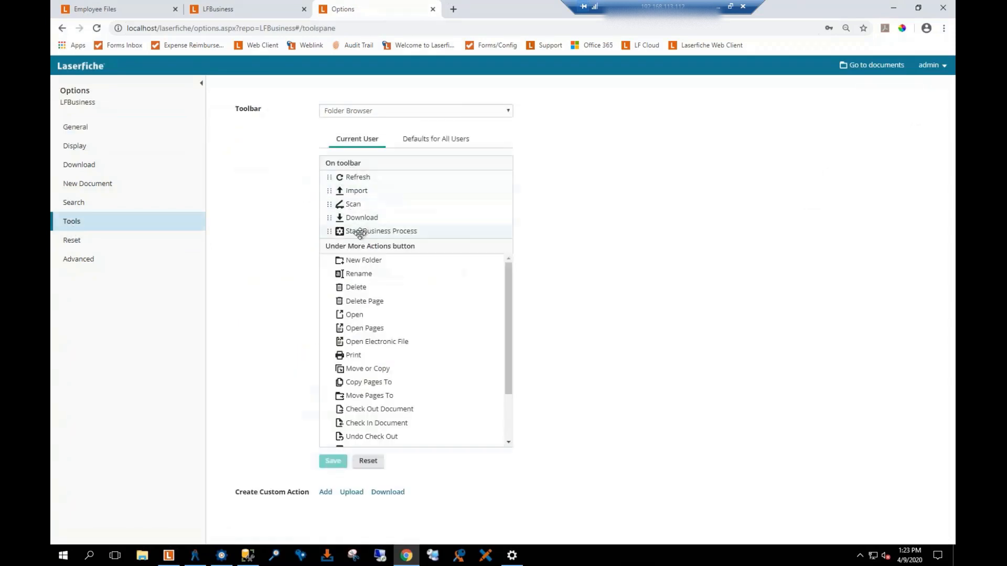
# - Move Scan off the current user's Folder Browser toolbar to the More Actions group, add Print before Start Business Process, and save
pyautogui.moveTo(360, 231); pyautogui.dragTo(360, 282)
pyautogui.moveTo(375, 364); pyautogui.dragTo(363, 253)
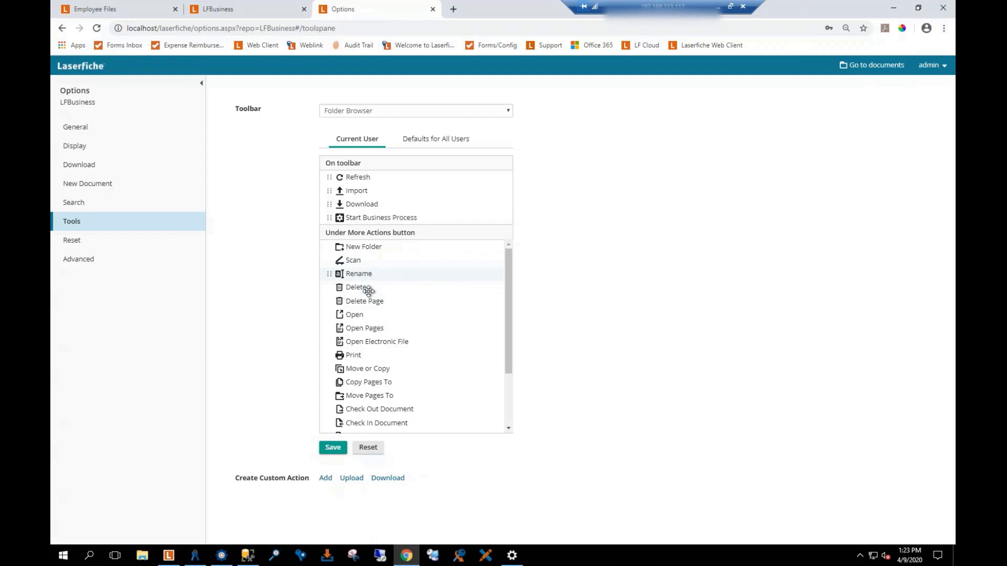
pyautogui.scroll(-2, 360, 329)
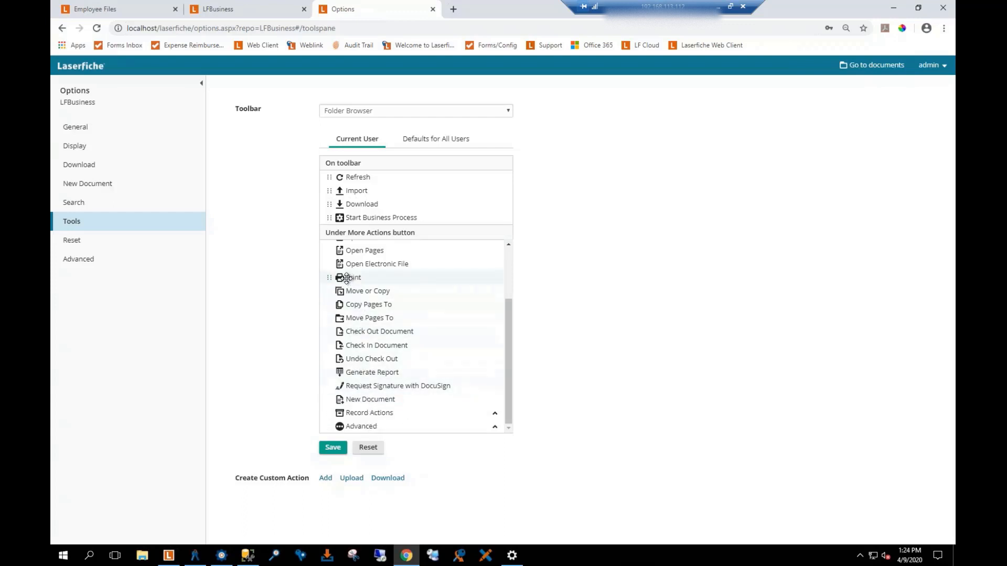
pyautogui.moveTo(346, 278); pyautogui.dragTo(349, 209)
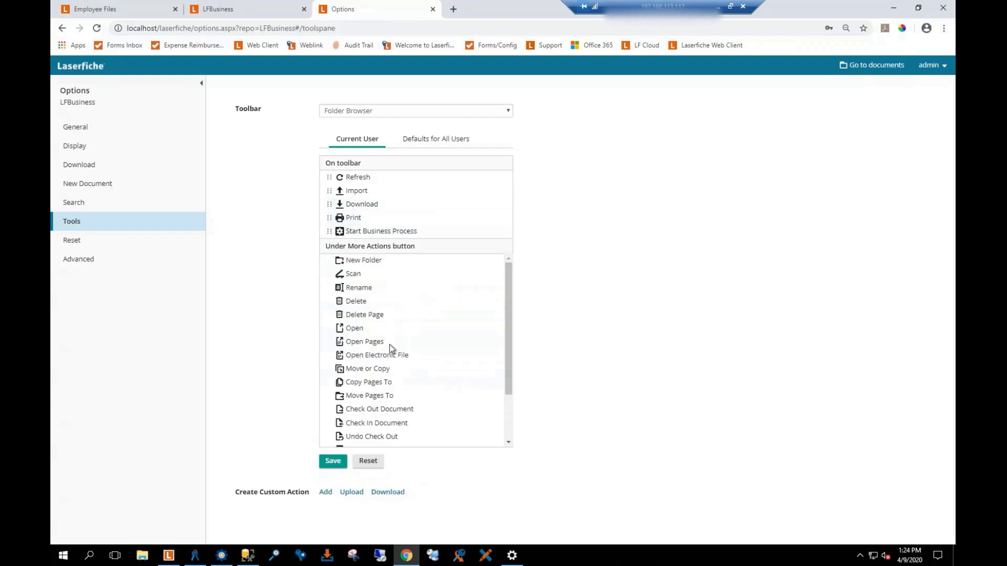
pyautogui.click(333, 461)
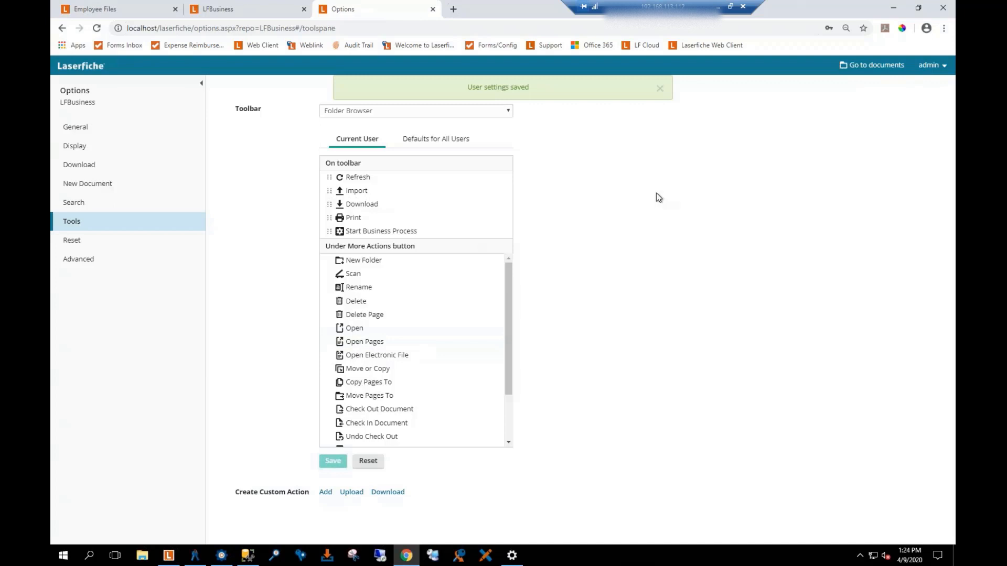
# - Examine the advanced options for annotations, digital signatures and DocuSign, and the options for restoring default settings and confirmations
pyautogui.click(65, 242)
pyautogui.click(81, 259)
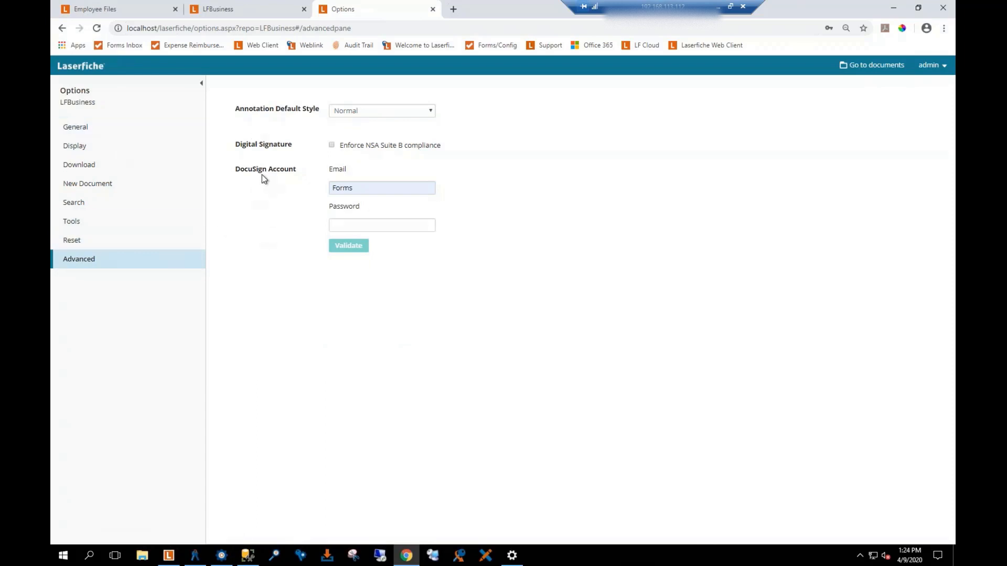
pyautogui.click(85, 245)
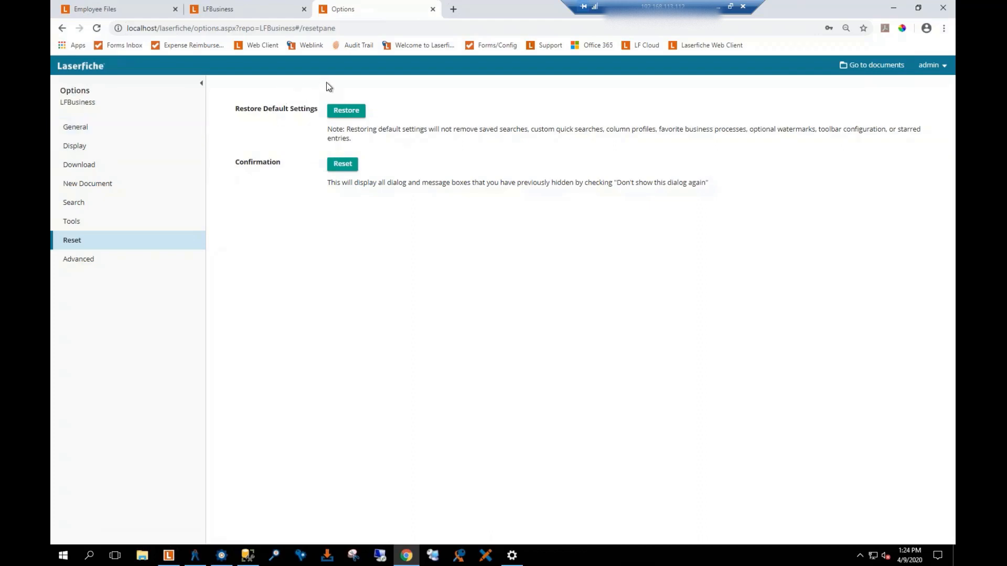
# - Switch to the Laserfiche Administration Console and list the metadata templates of the LFBusiness repository
pyautogui.click(194, 556)
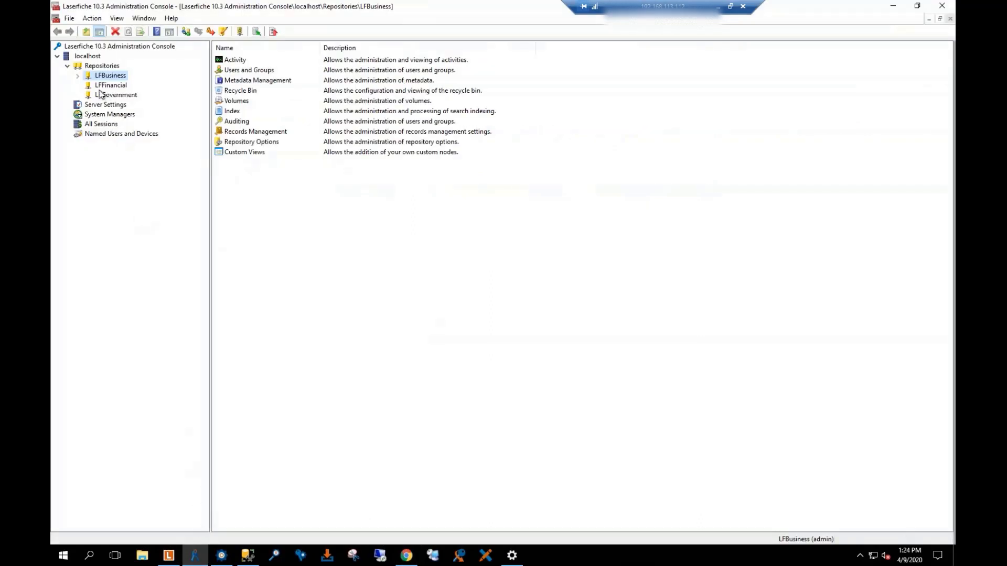
pyautogui.click(77, 75)
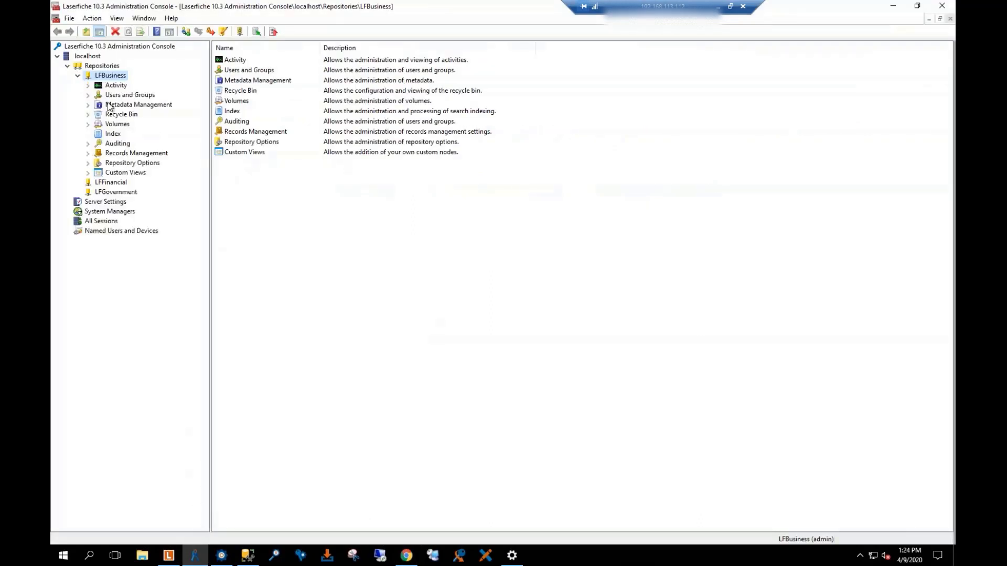
pyautogui.click(88, 104)
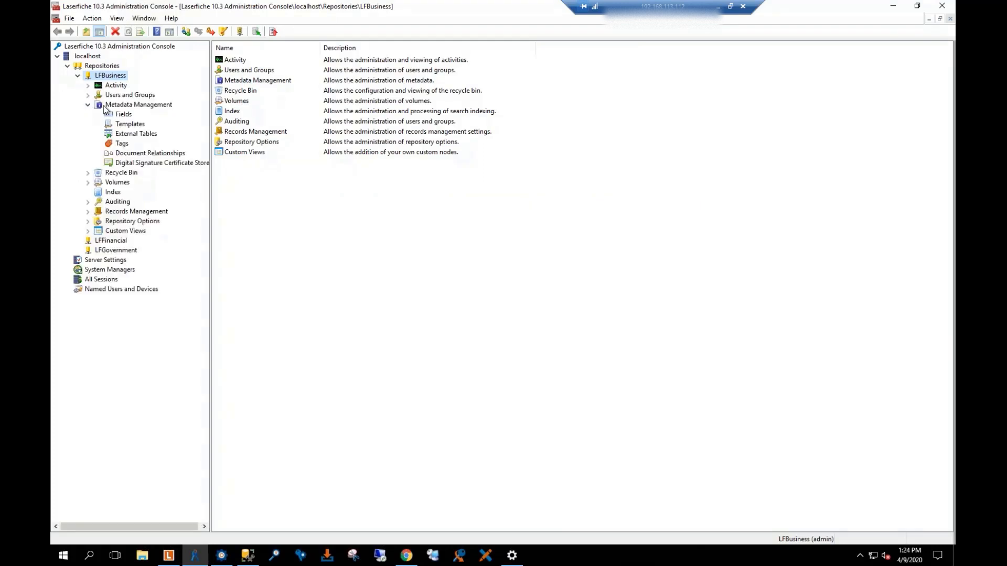
pyautogui.rightClick(134, 125)
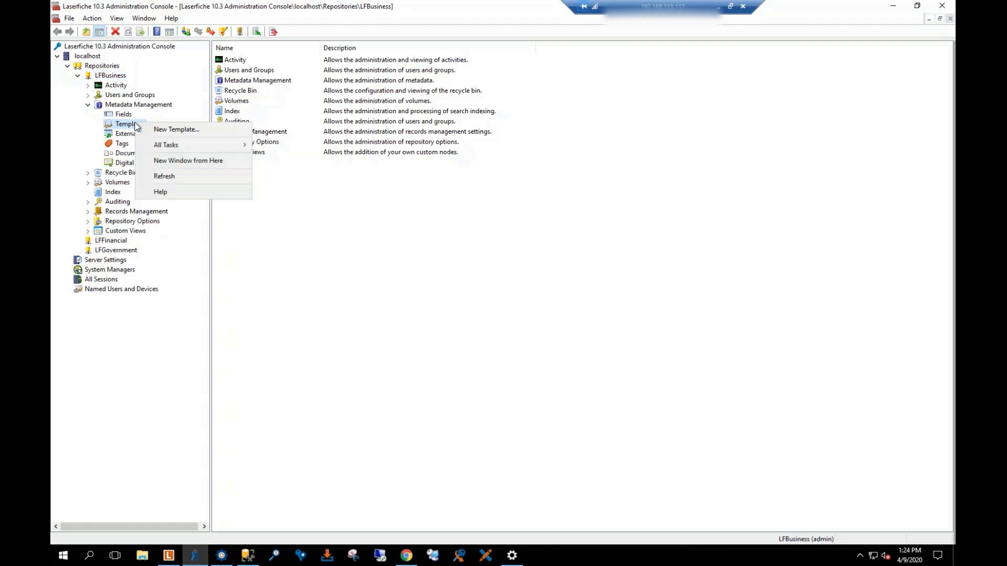
pyautogui.press('Escape')
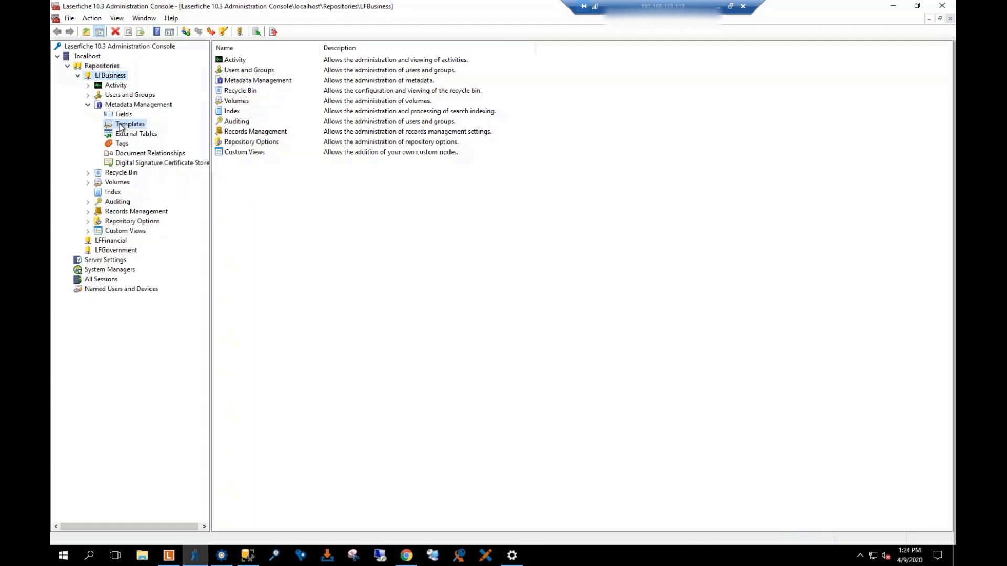
pyautogui.click(138, 125)
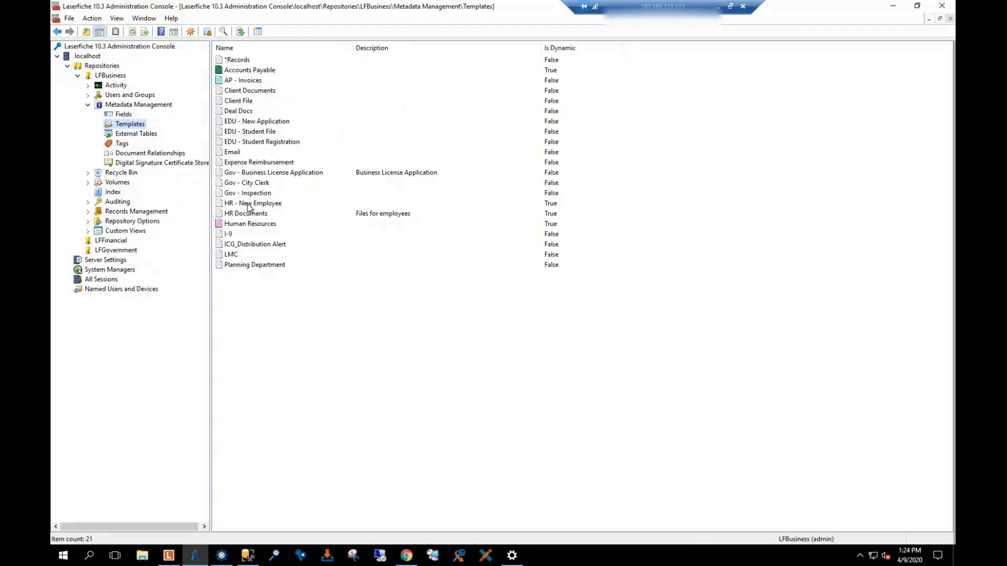
# - View the Human Resources template's properties and color choices, keeping its pink color, and close them
pyautogui.click(251, 225)
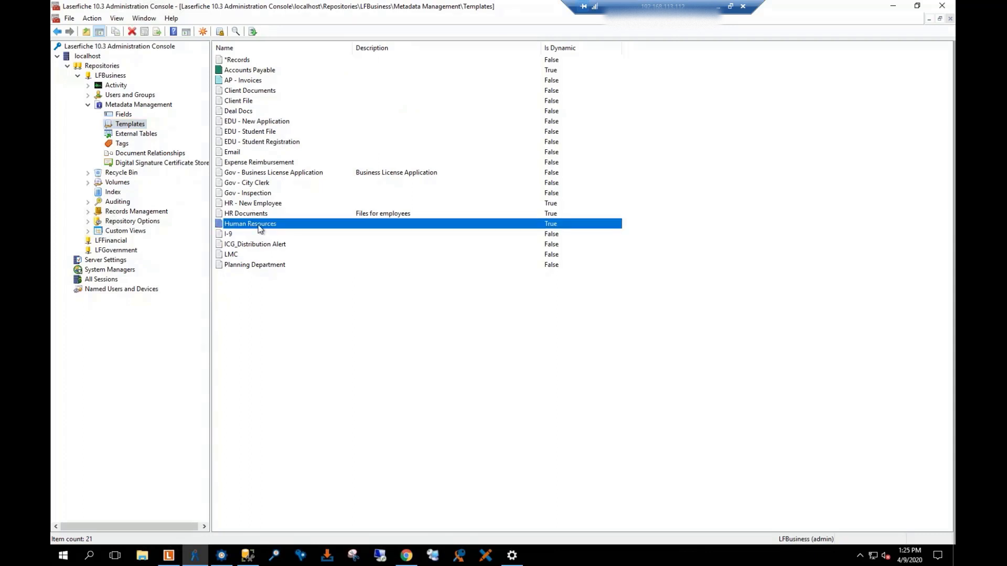
pyautogui.doubleClick(259, 226)
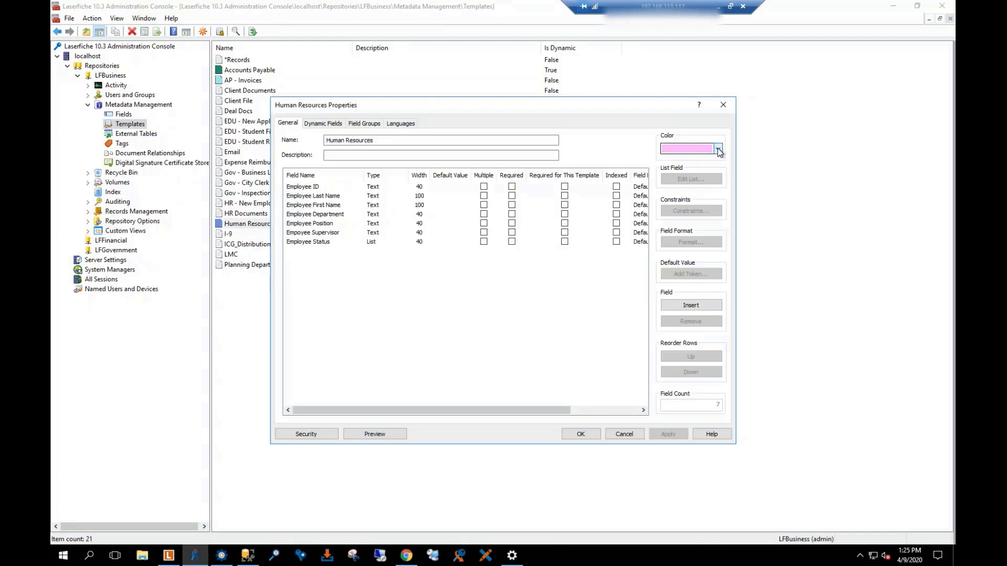
pyautogui.click(718, 150)
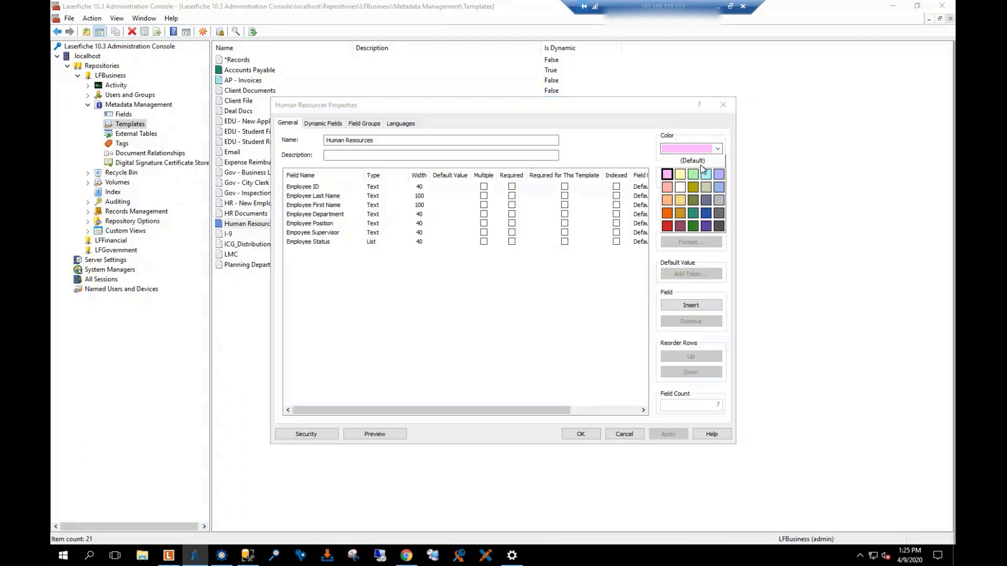
pyautogui.click(668, 175)
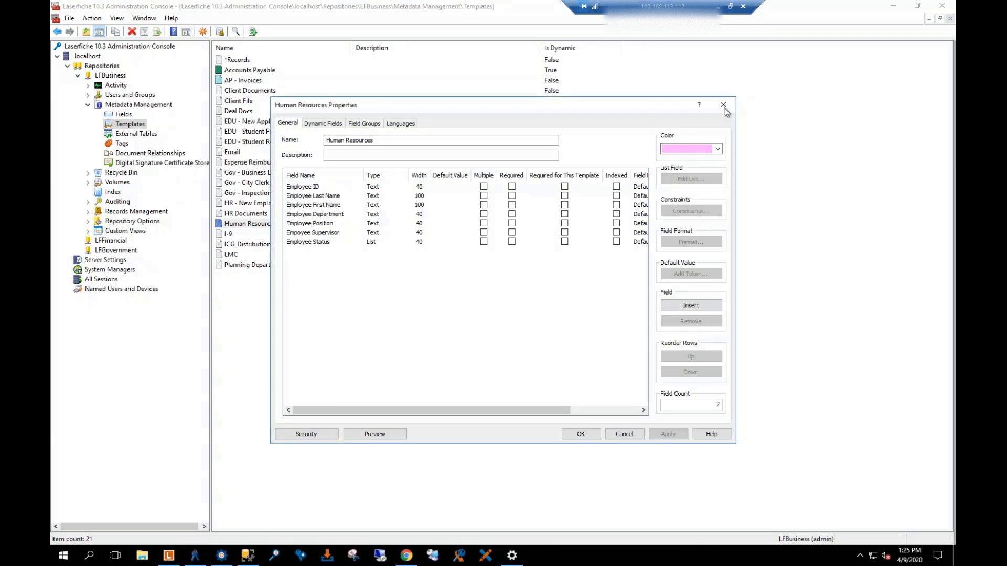
pyautogui.click(723, 105)
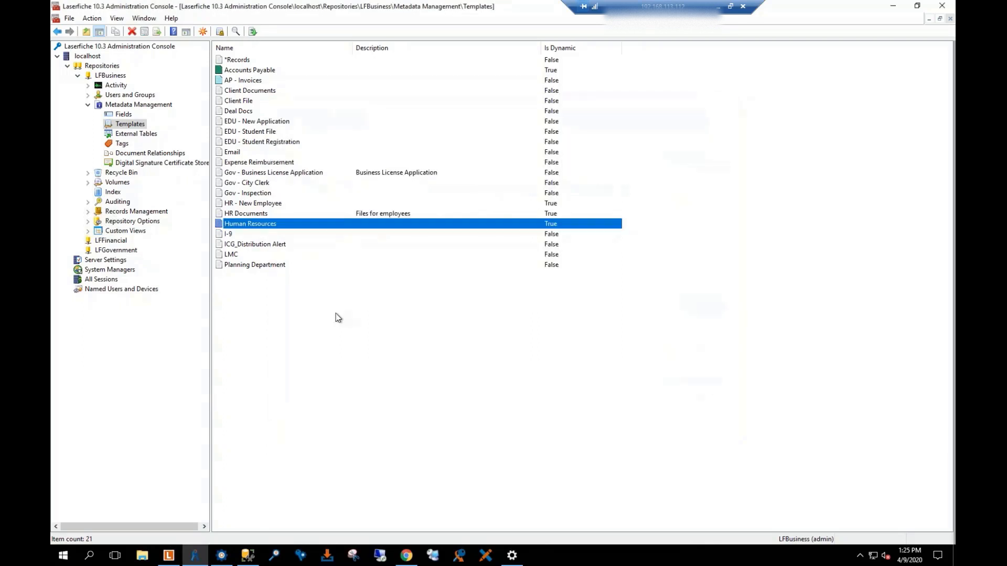
pyautogui.click(308, 287)
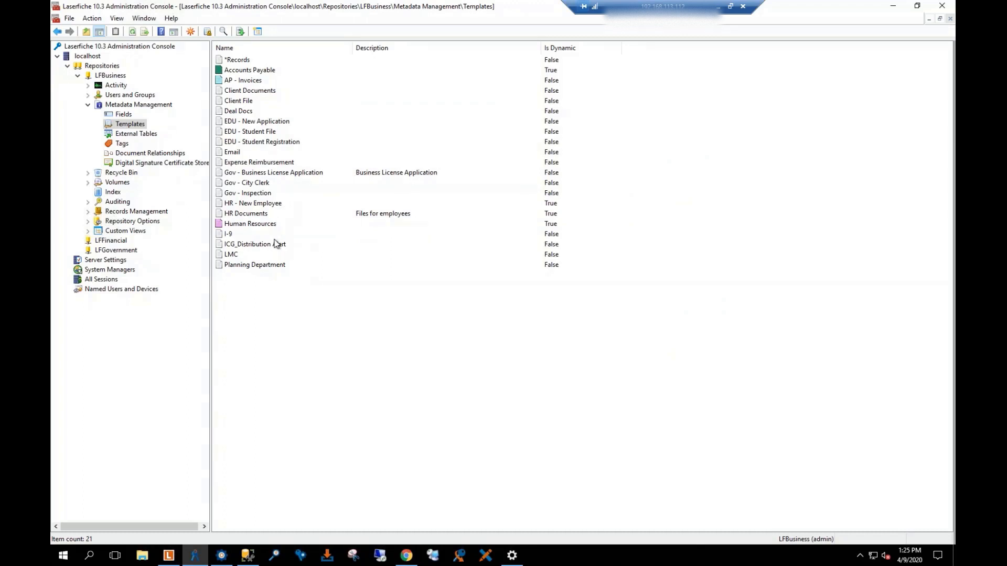
# - Look at the AP - Invoices template in the list, view the LFBusiness tags, and minimize the Administration Console
pyautogui.click(242, 81)
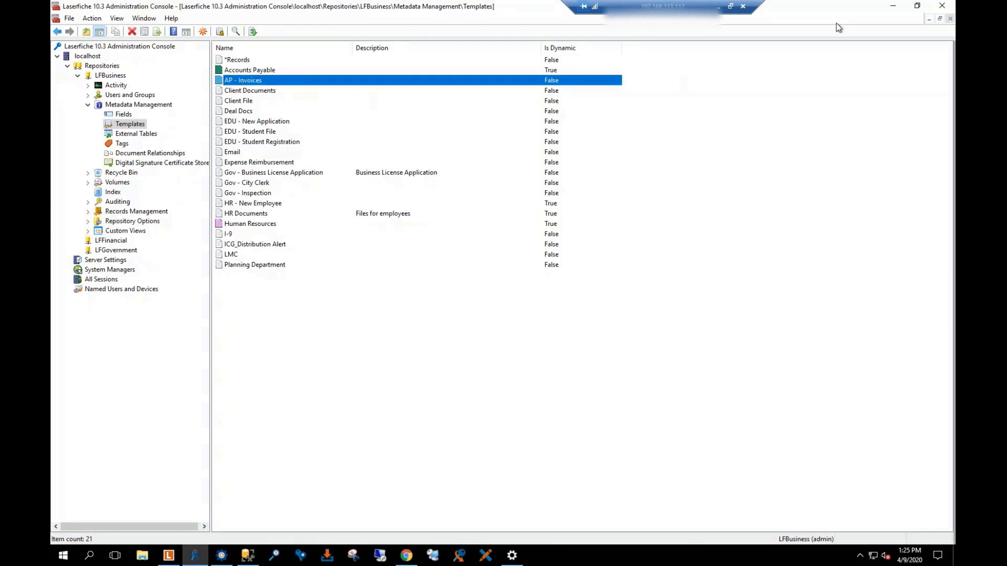
pyautogui.click(383, 332)
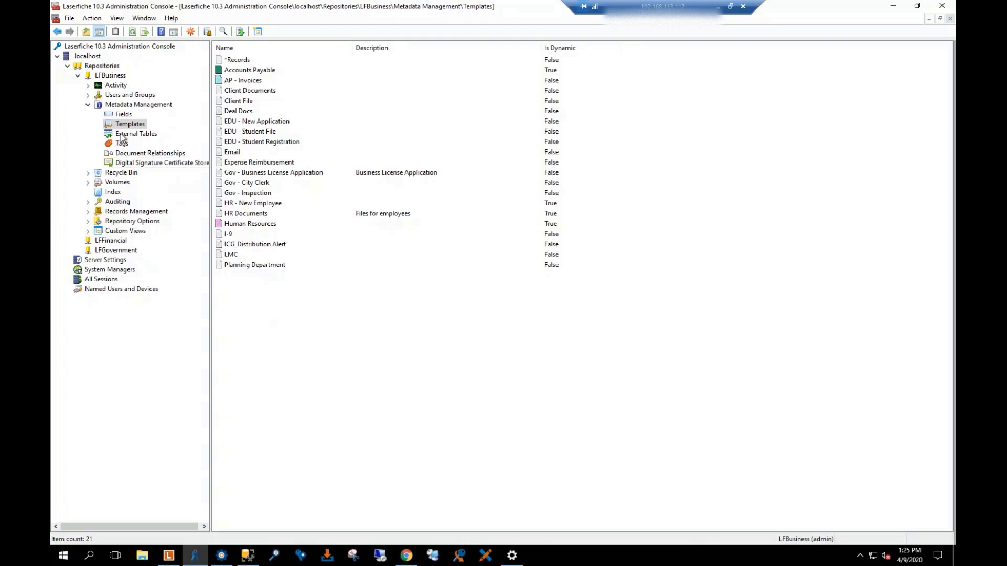
pyautogui.click(123, 143)
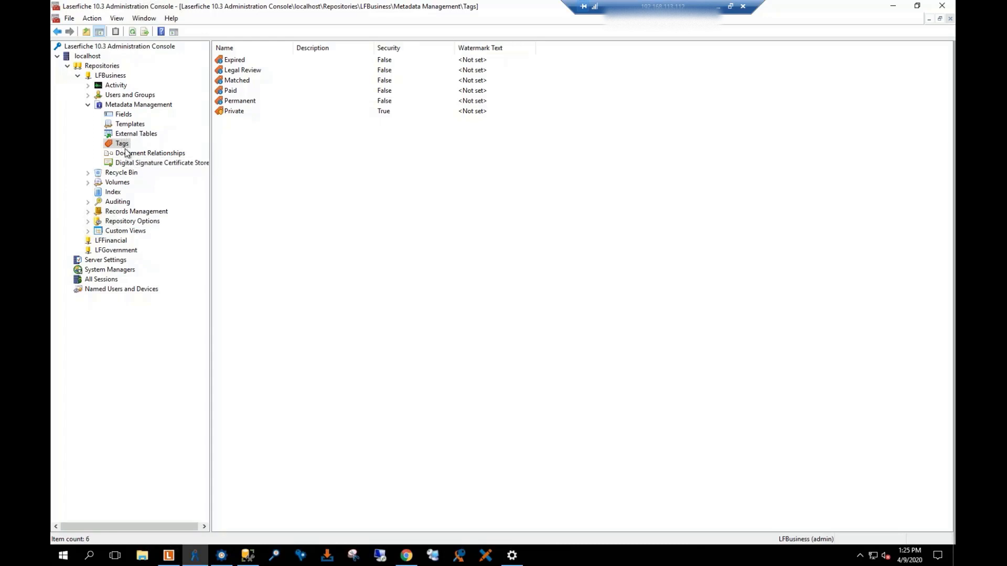
pyautogui.click(894, 7)
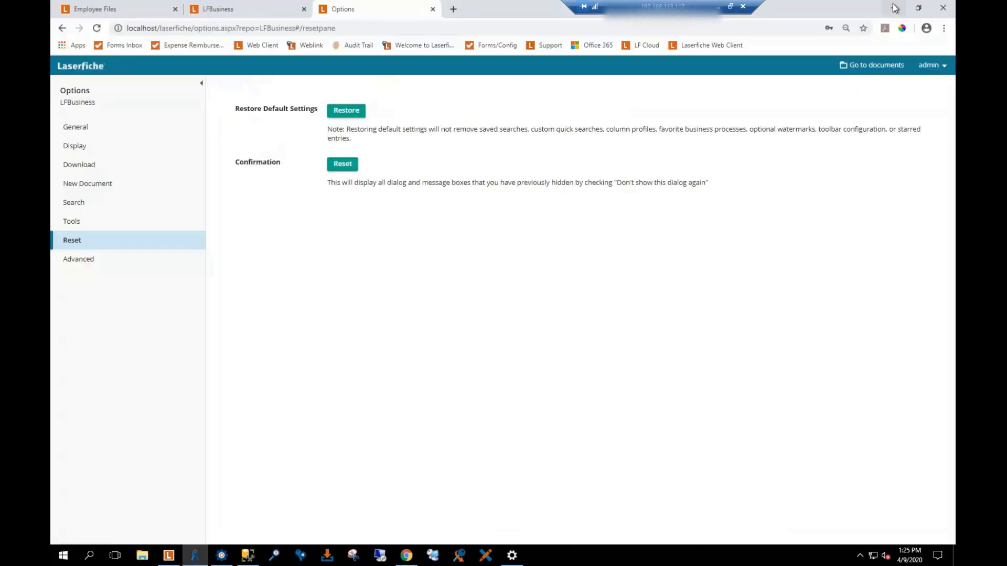
# - Switch to the Laserfiche desktop client, view New Document (2) from the 1. Incoming Scans folder, and close it
pyautogui.click(168, 556)
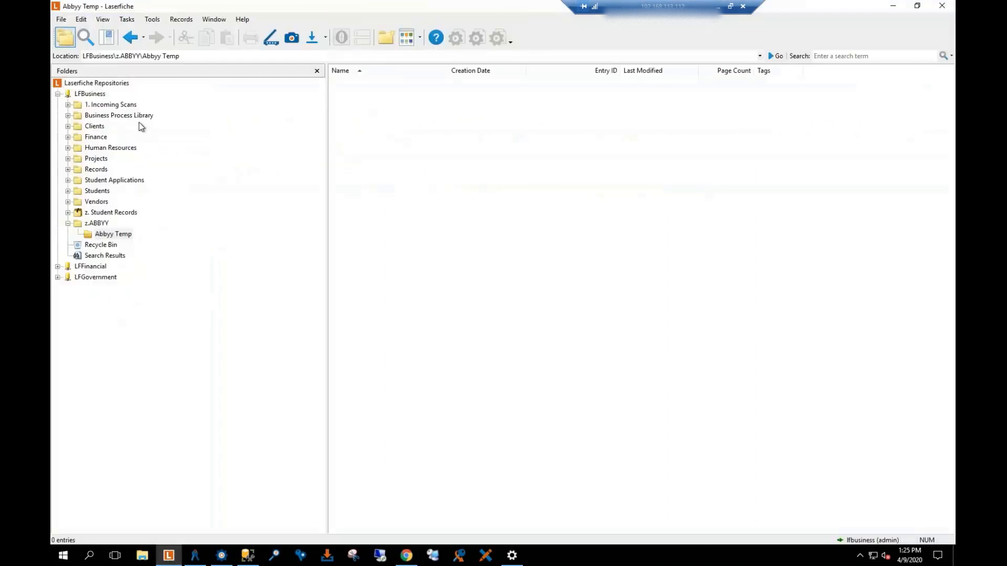
pyautogui.click(101, 108)
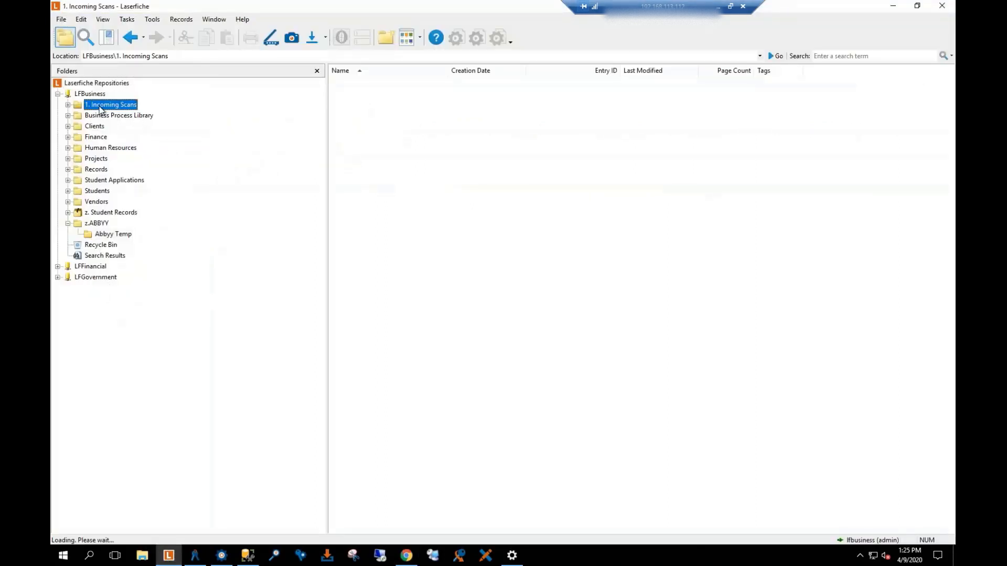
pyautogui.doubleClick(368, 114)
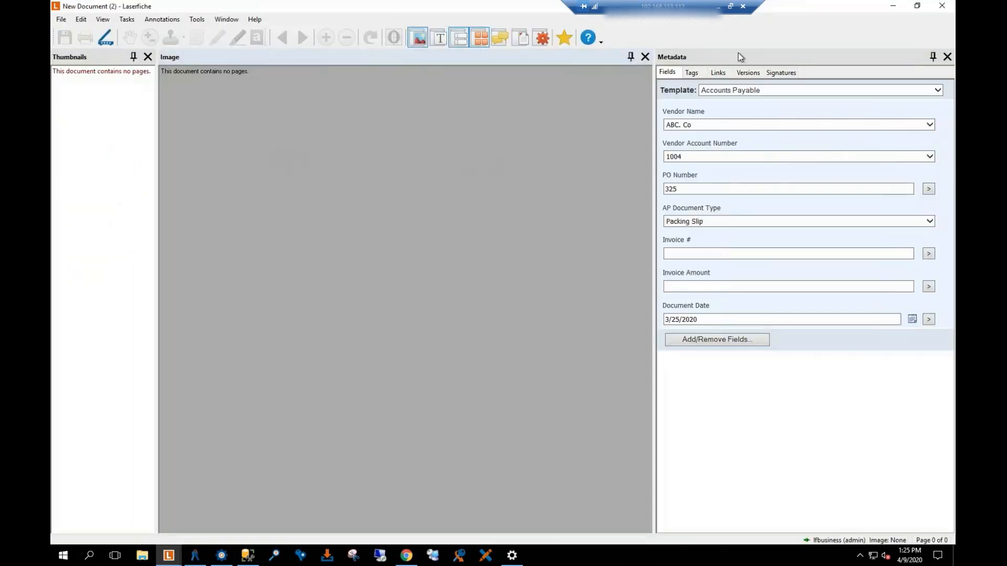
pyautogui.click(939, 6)
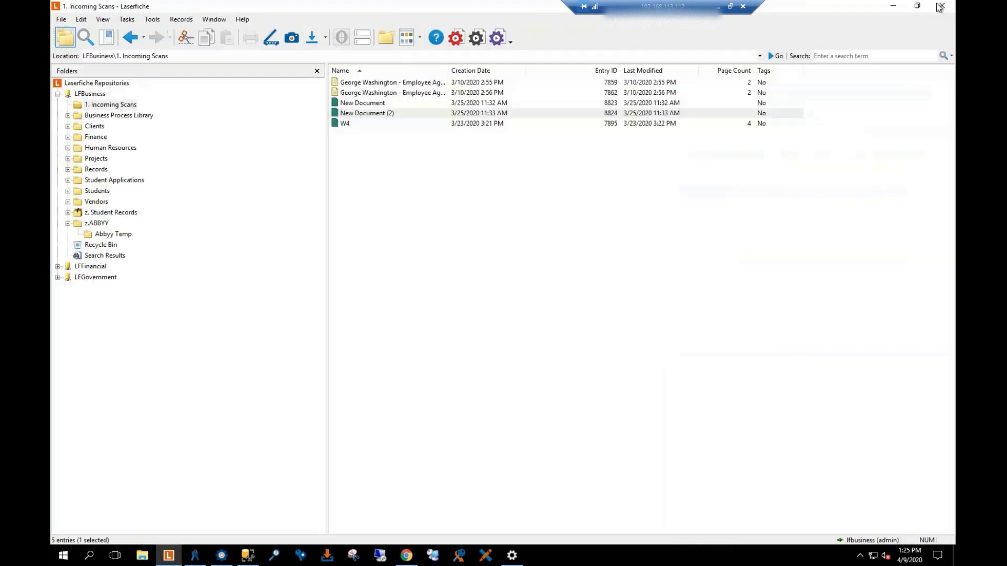
# - Open the W4 document, place the green APPROVED stamp near the middle of its first page, and close the document
pyautogui.doubleClick(345, 124)
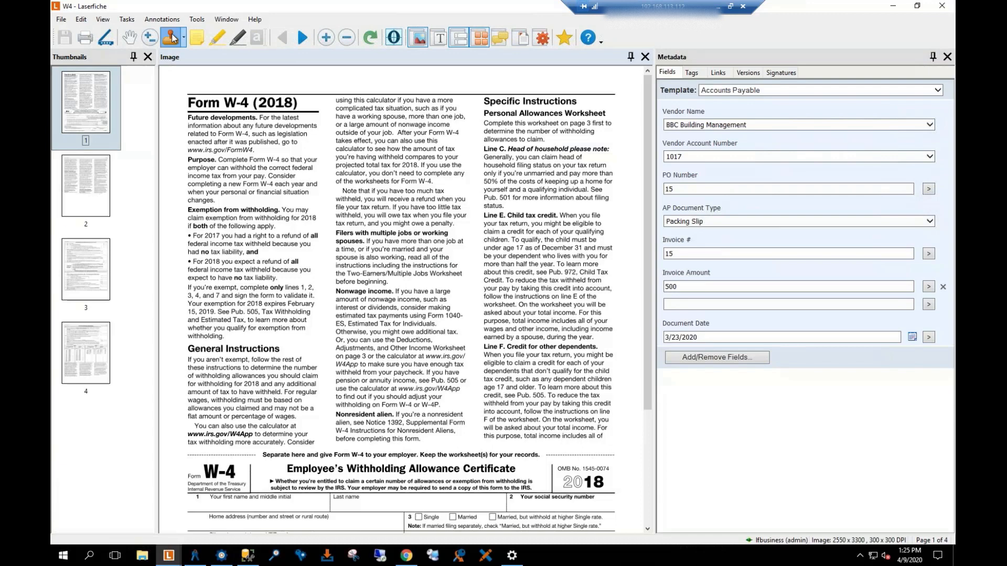
pyautogui.click(170, 37)
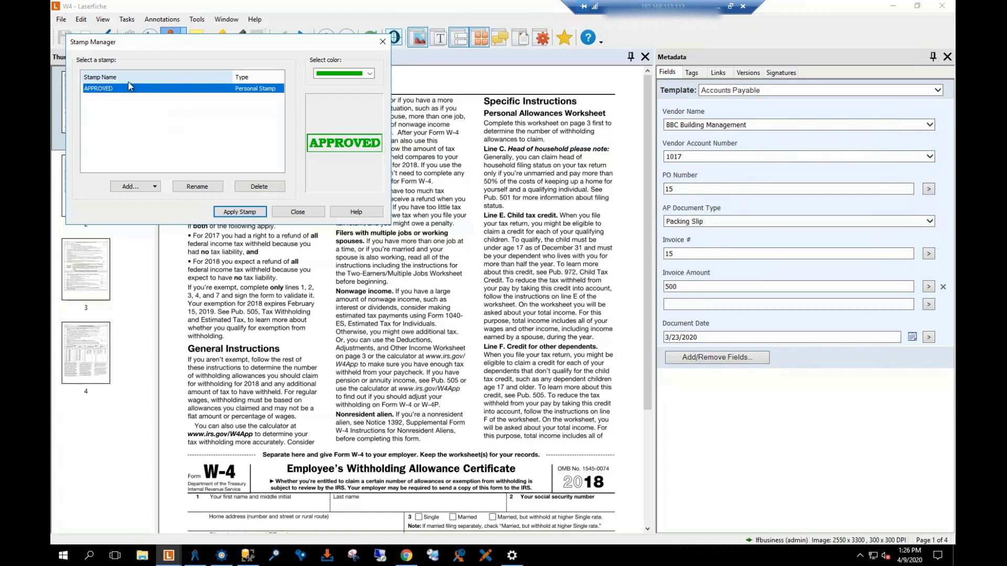
pyautogui.click(383, 42)
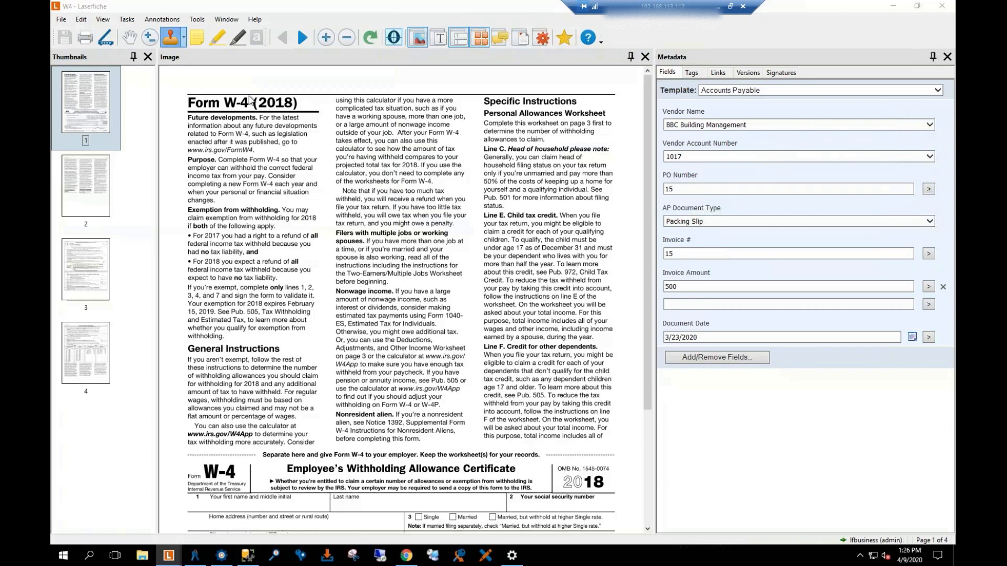
pyautogui.click(393, 216)
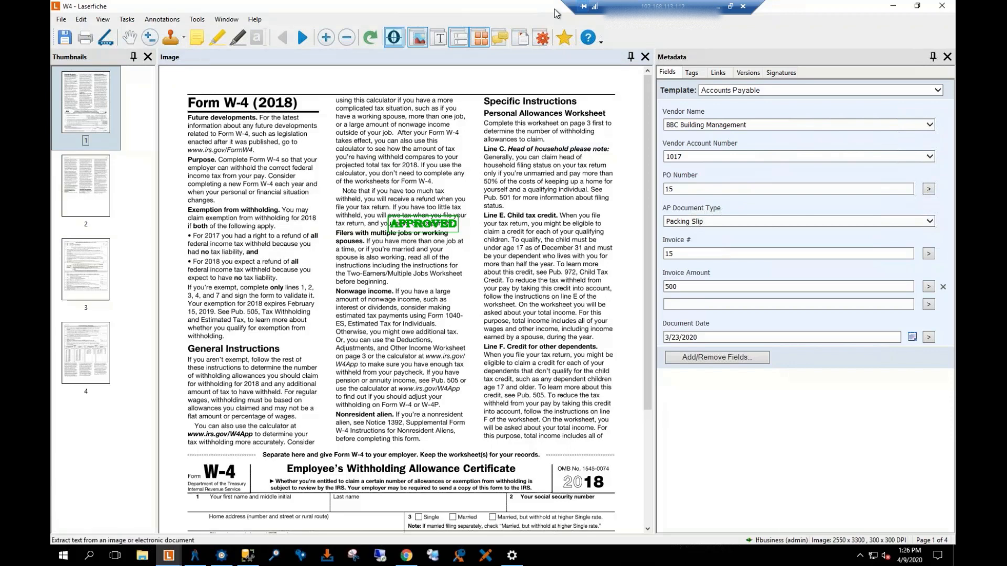
pyautogui.click(942, 6)
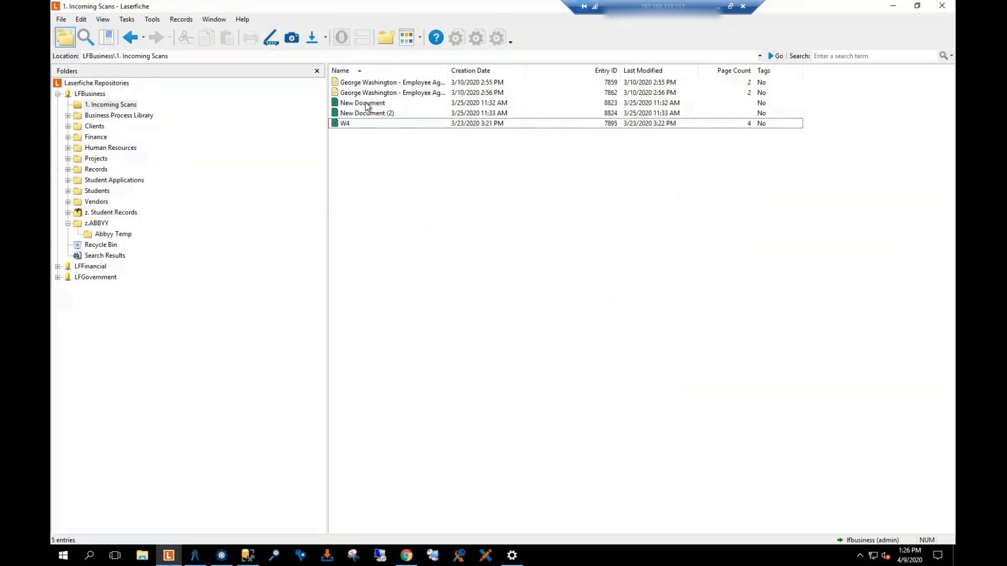
# - Open the toolbar customization command list and add the Abbyy - Invoice Routing command to the end of the toolbar
pyautogui.rightClick(531, 37)
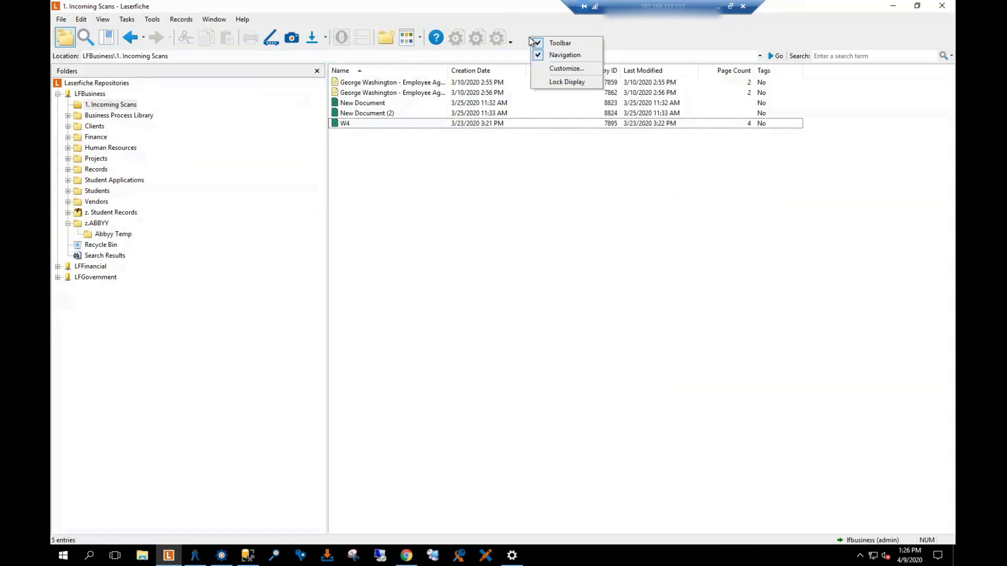
pyautogui.click(214, 20)
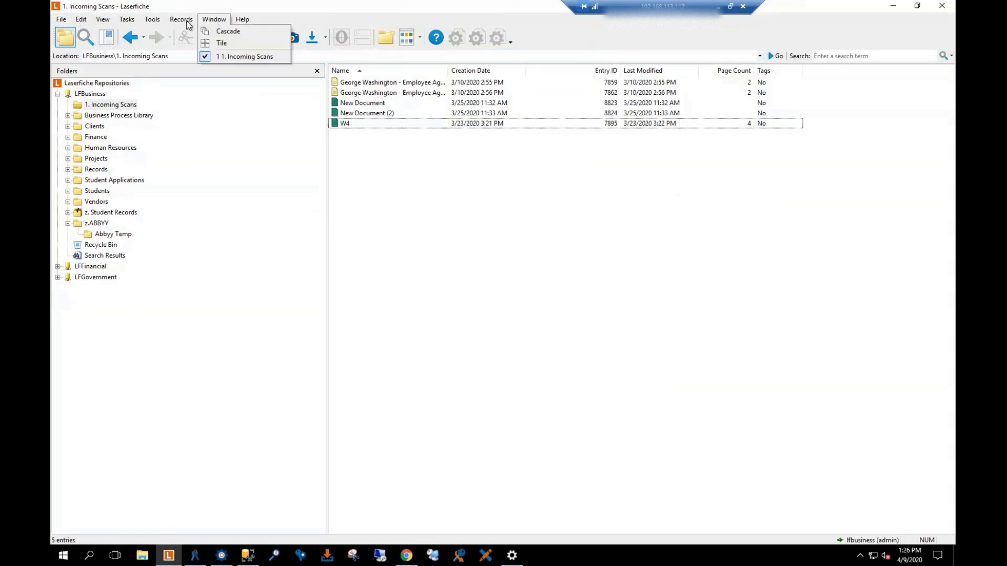
pyautogui.moveTo(152, 19)
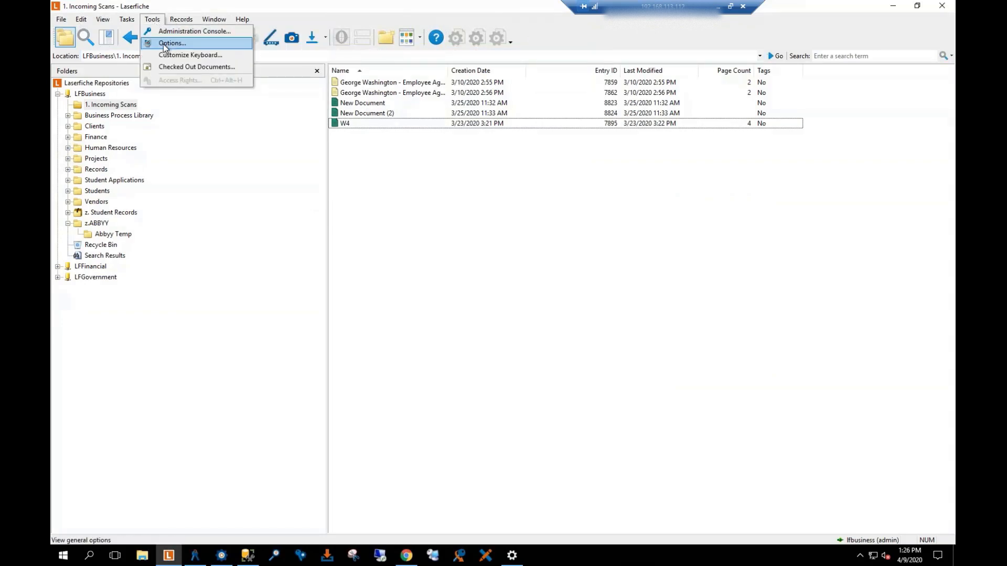
pyautogui.click(164, 44)
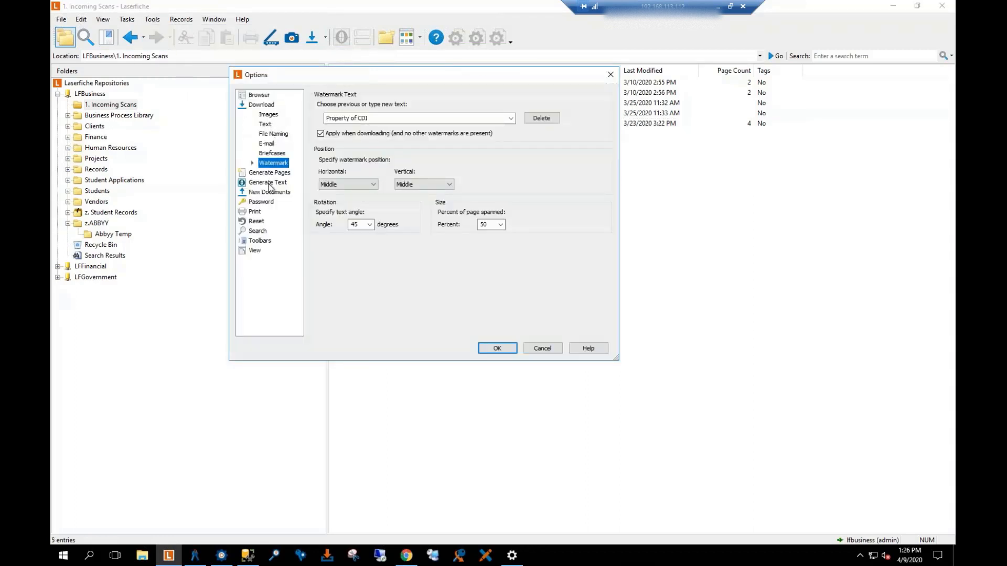
pyautogui.click(257, 242)
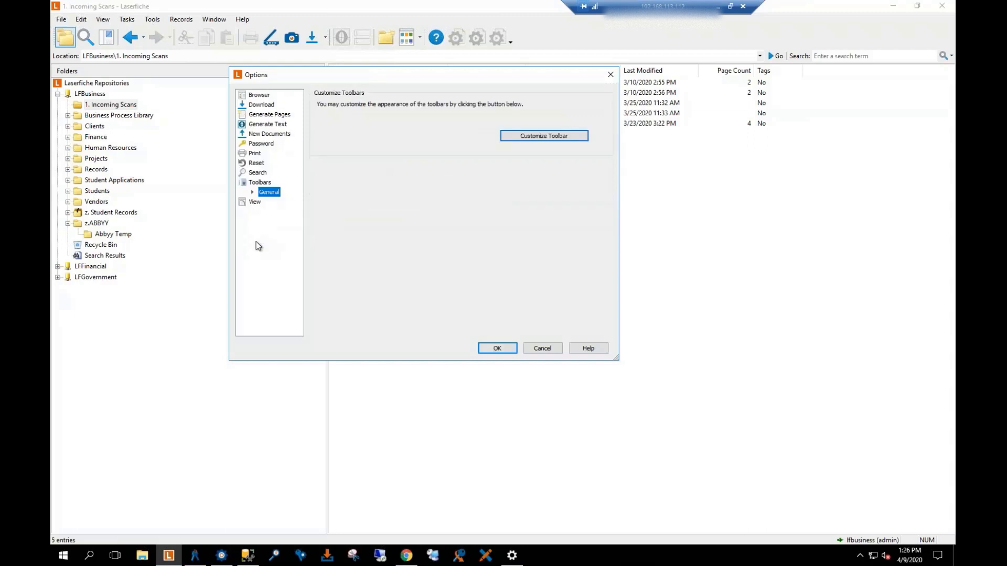
pyautogui.click(555, 137)
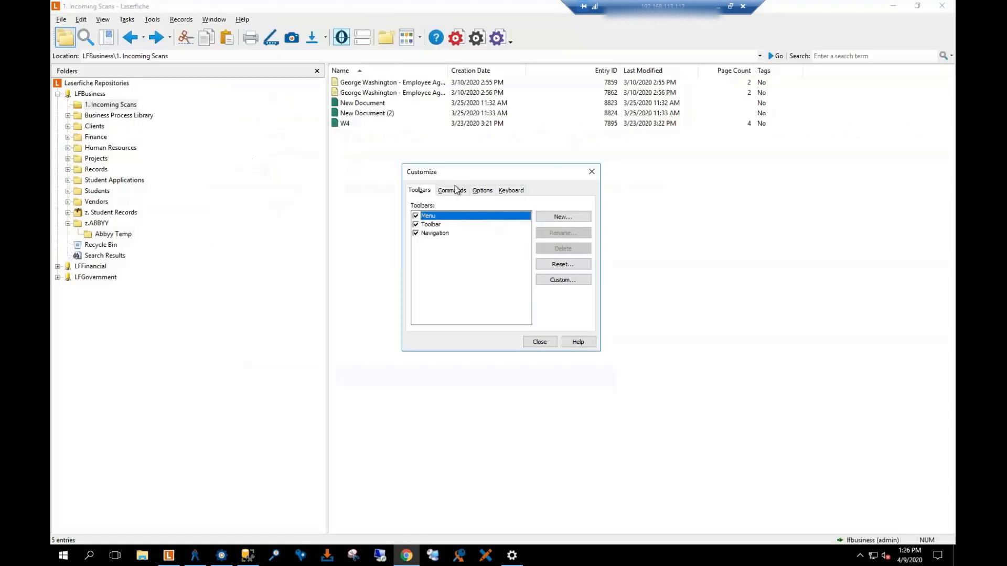
pyautogui.click(463, 192)
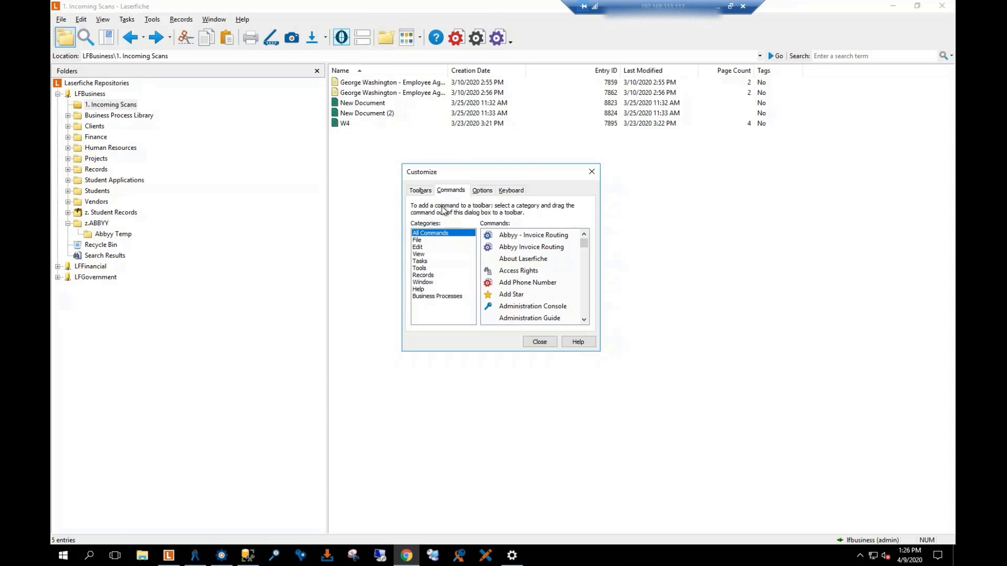
pyautogui.moveTo(513, 239); pyautogui.dragTo(523, 154)
pyautogui.moveTo(517, 35); pyautogui.dragTo(517, 36)
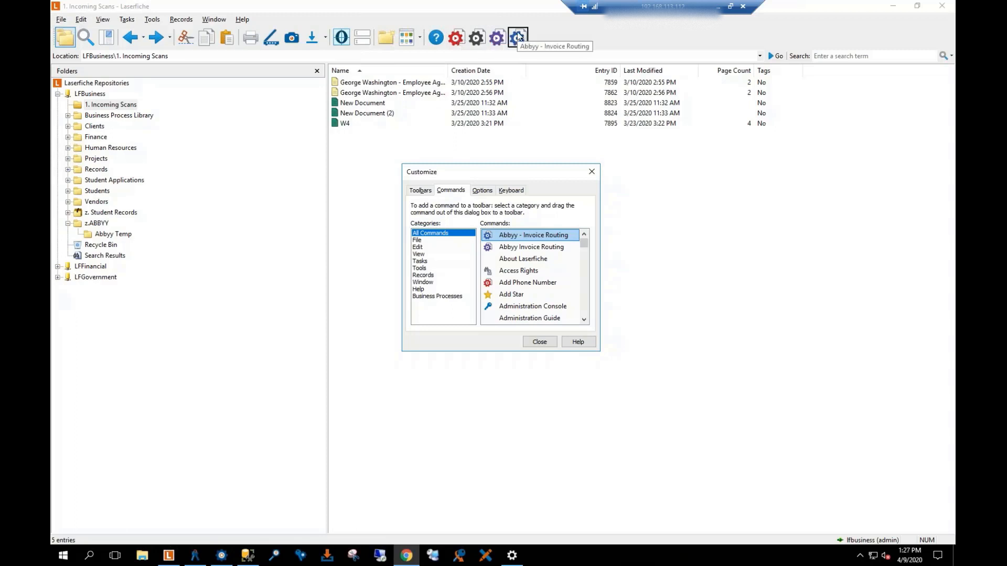
# - Remove the black gear, the newly added Abbyy - Invoice Routing and the scanning commands from the toolbar, and close the customization
pyautogui.click(476, 39)
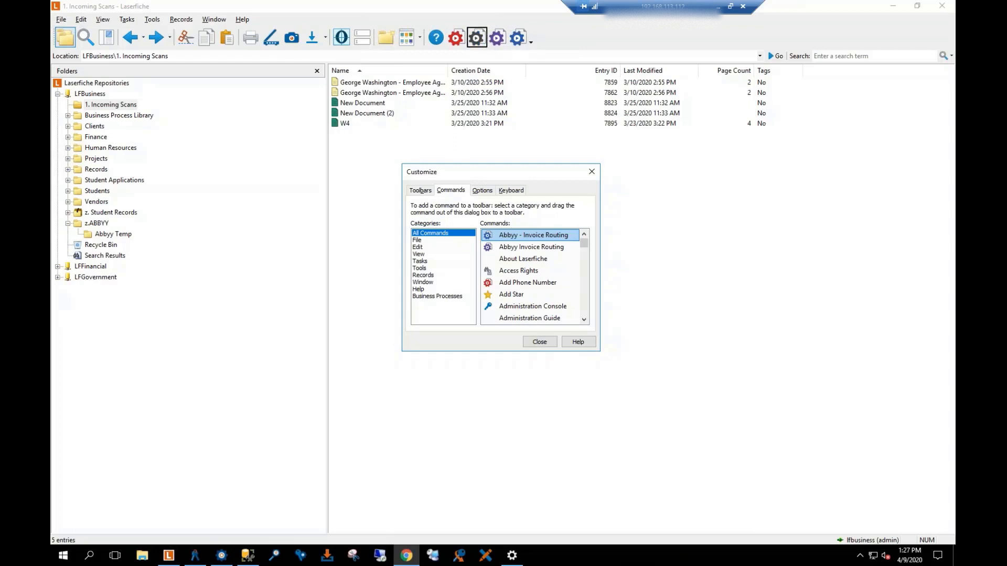
pyautogui.moveTo(479, 37); pyautogui.dragTo(540, 252)
pyautogui.moveTo(497, 37); pyautogui.dragTo(545, 223)
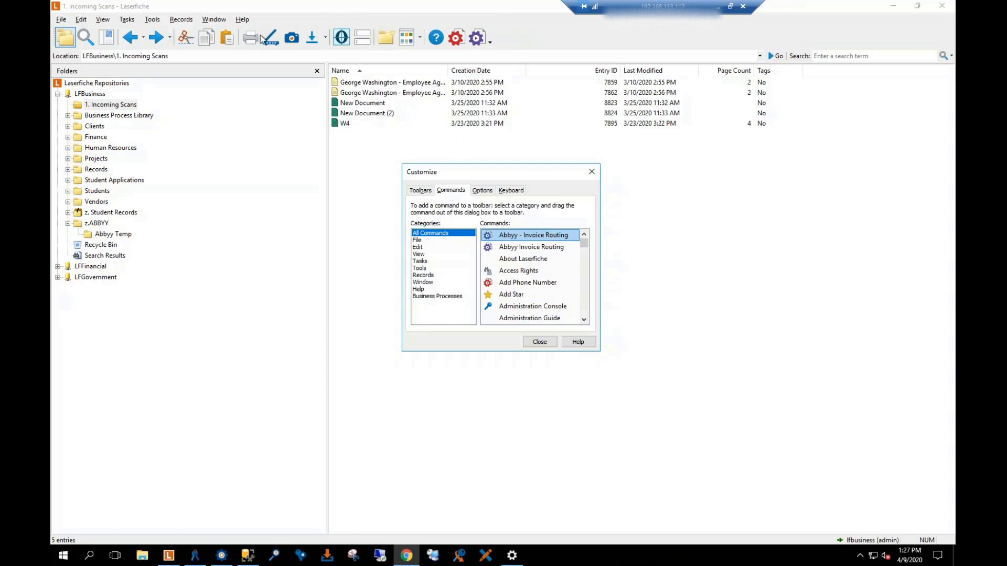
pyautogui.moveTo(264, 35); pyautogui.dragTo(503, 255)
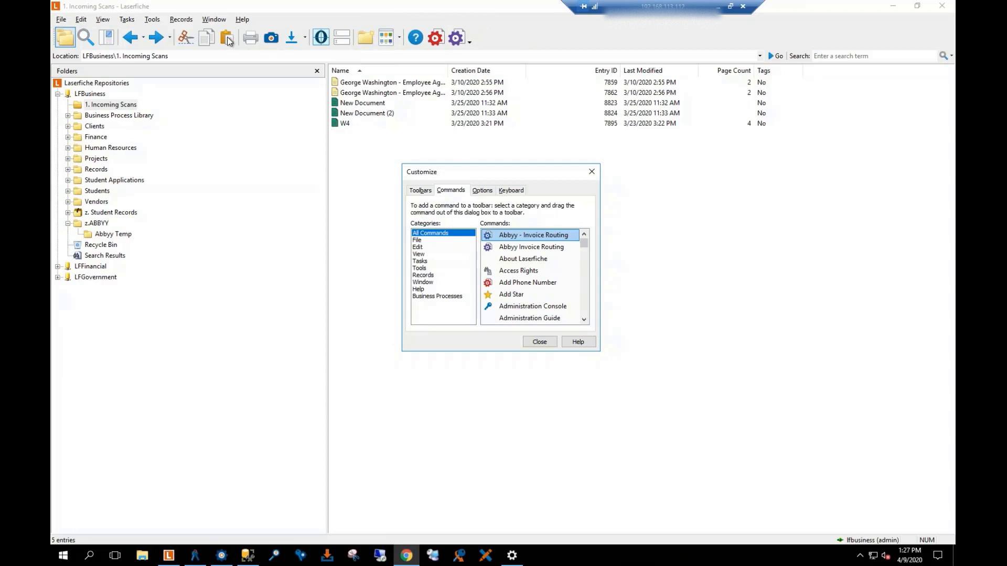
pyautogui.click(590, 172)
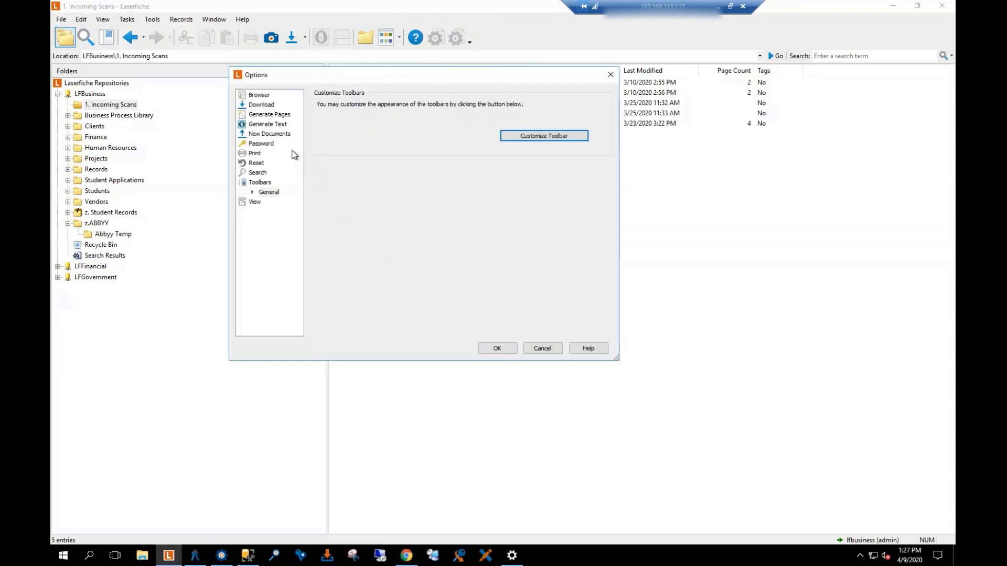
# - Review the Generate Pages, Generate Text, Download Images and New Documents general settings in the options
pyautogui.click(266, 114)
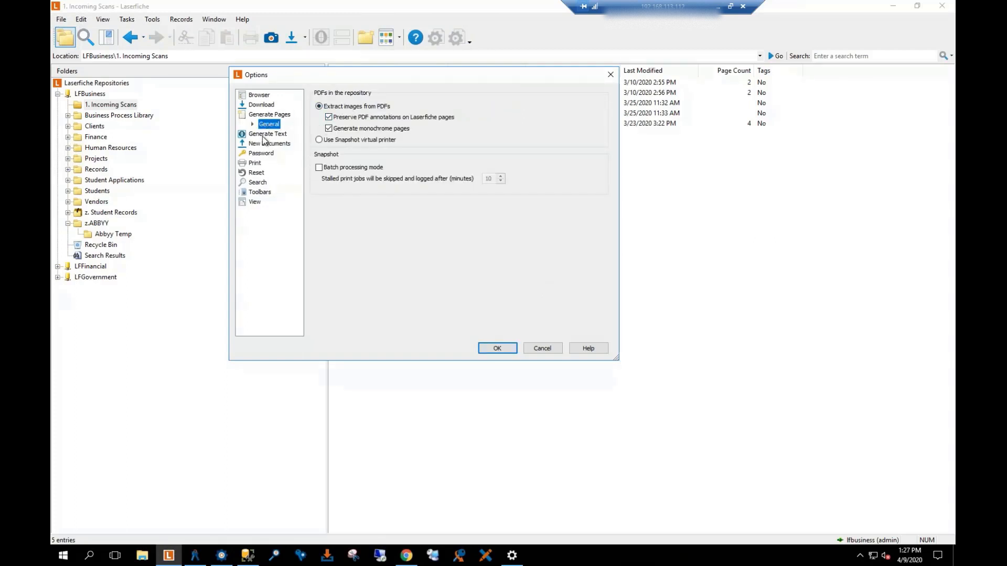
pyautogui.click(267, 135)
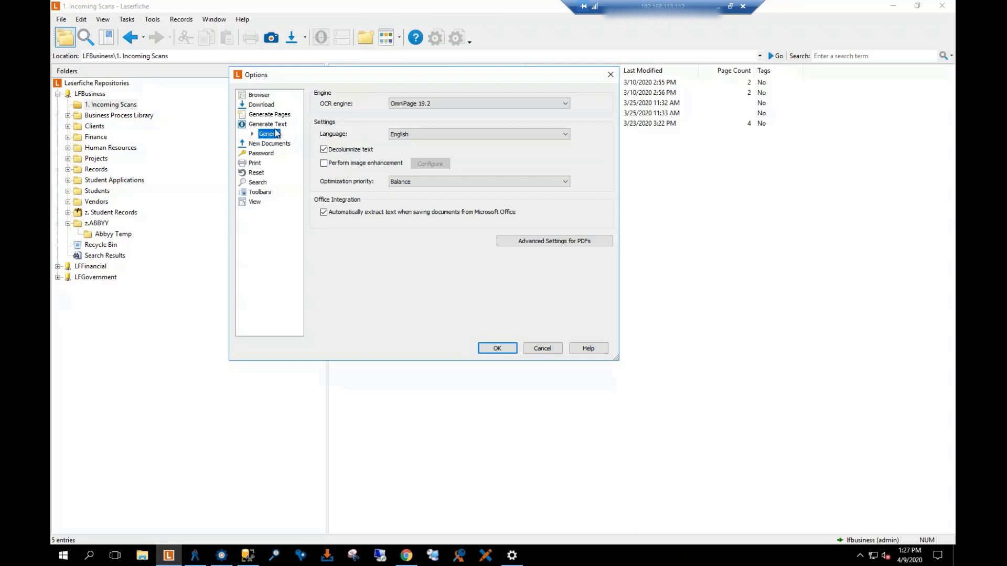
pyautogui.click(263, 105)
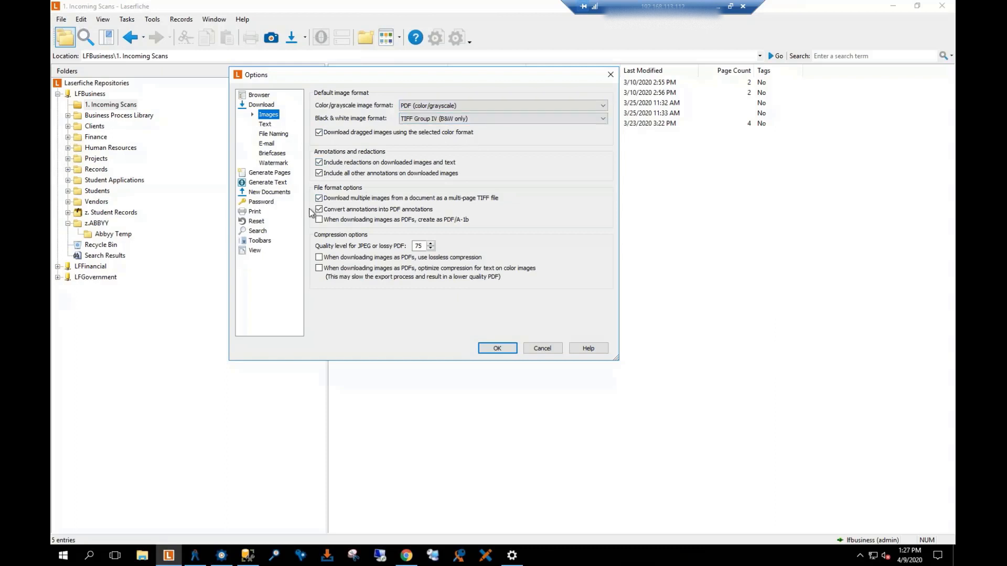
pyautogui.click(262, 192)
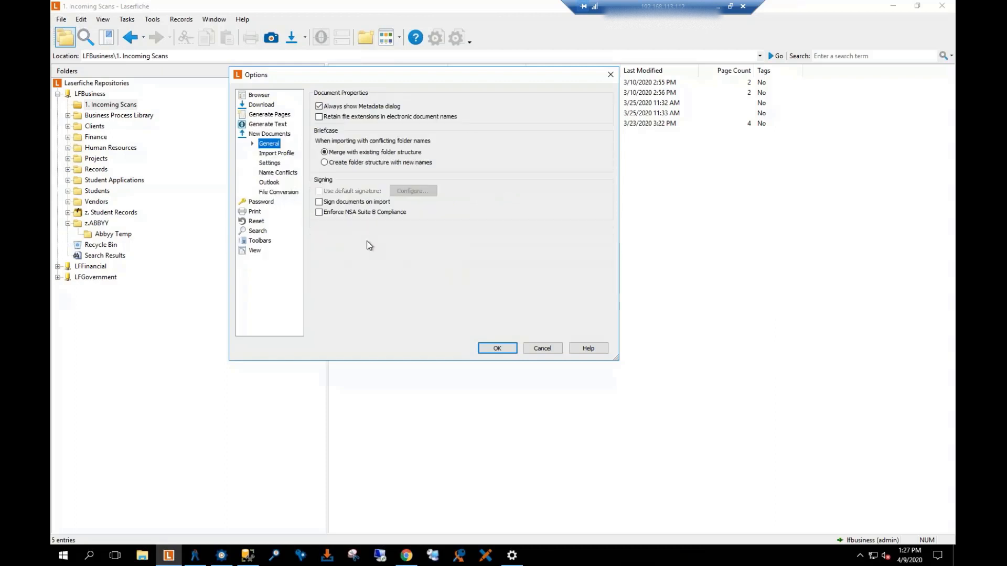
# - Set the default import template for new documents to AP - Invoices and save the options
pyautogui.click(283, 154)
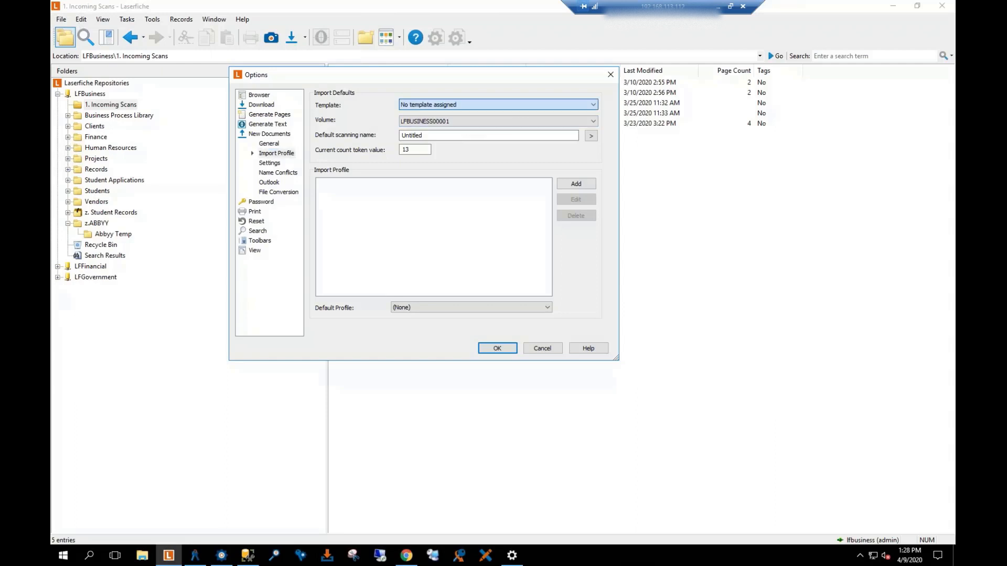
pyautogui.click(517, 105)
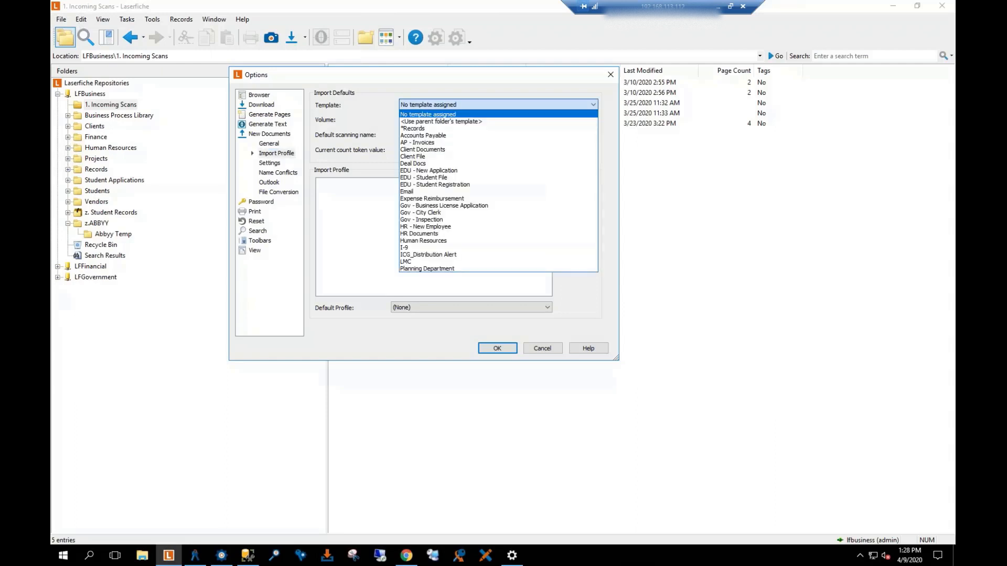
pyautogui.click(426, 142)
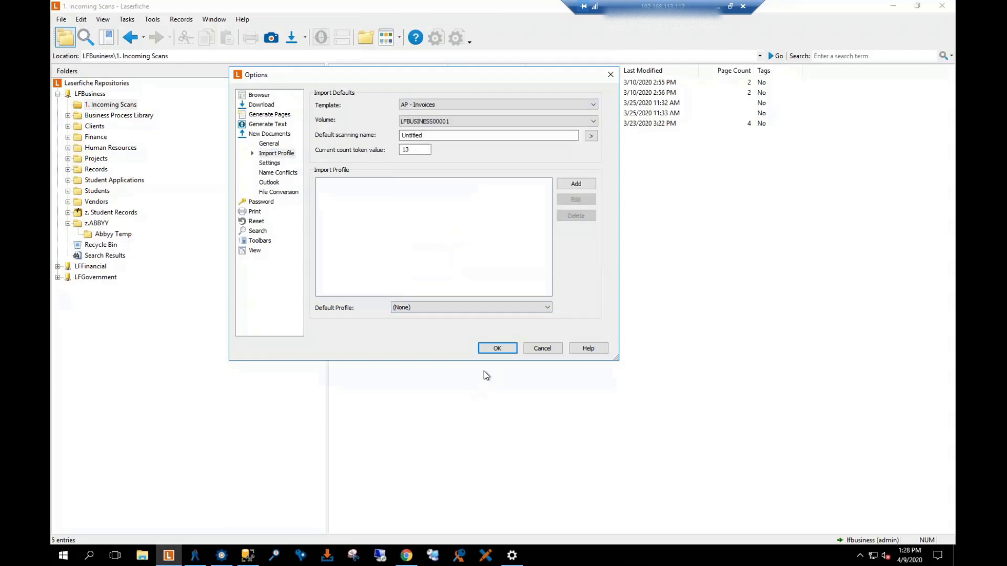
pyautogui.click(497, 349)
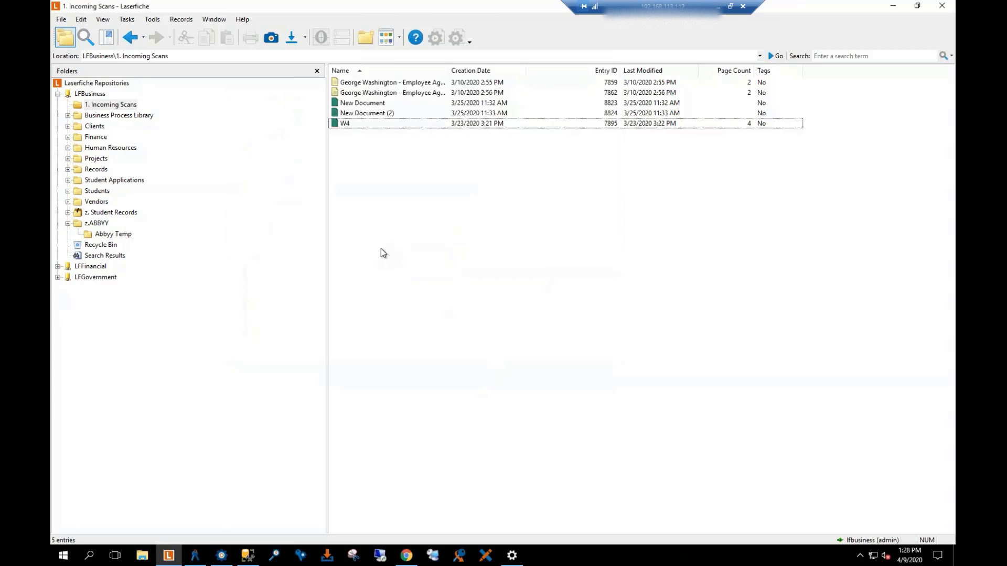
# - Start a new document in the 1. Incoming Scans folder to check its default template fields, and close it without creating it
pyautogui.click(95, 105)
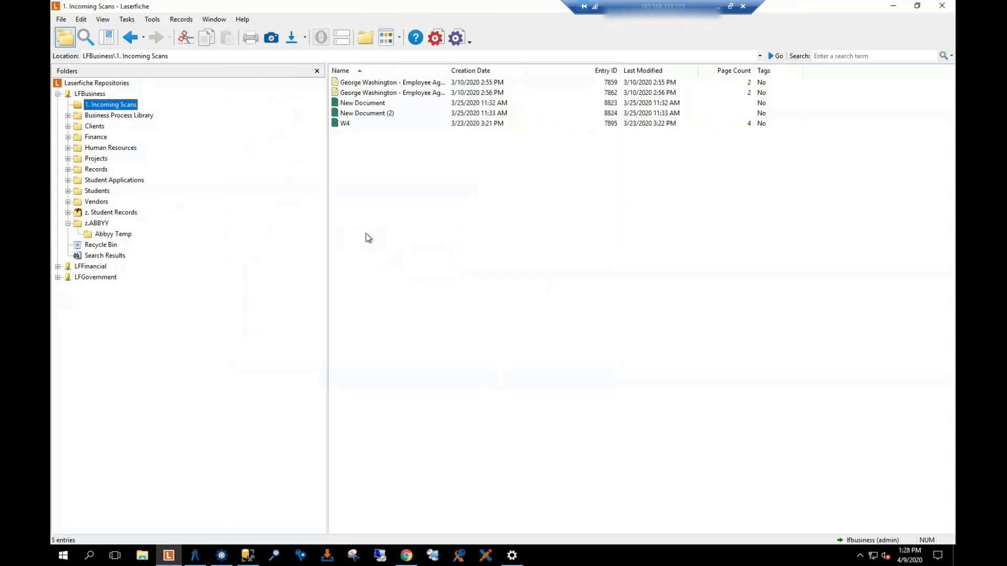
pyautogui.rightClick(375, 212)
pyautogui.moveTo(420, 254)
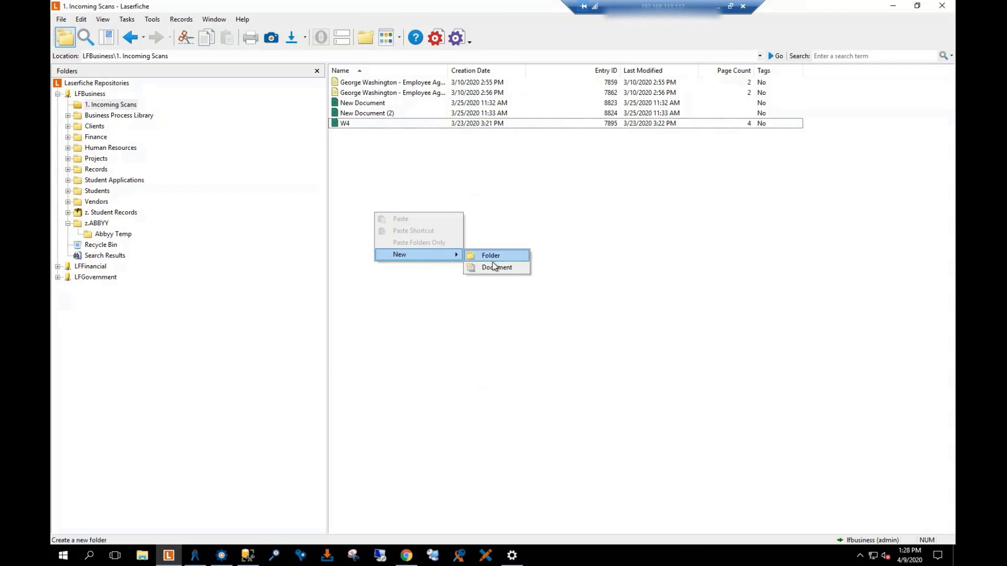
pyautogui.click(500, 269)
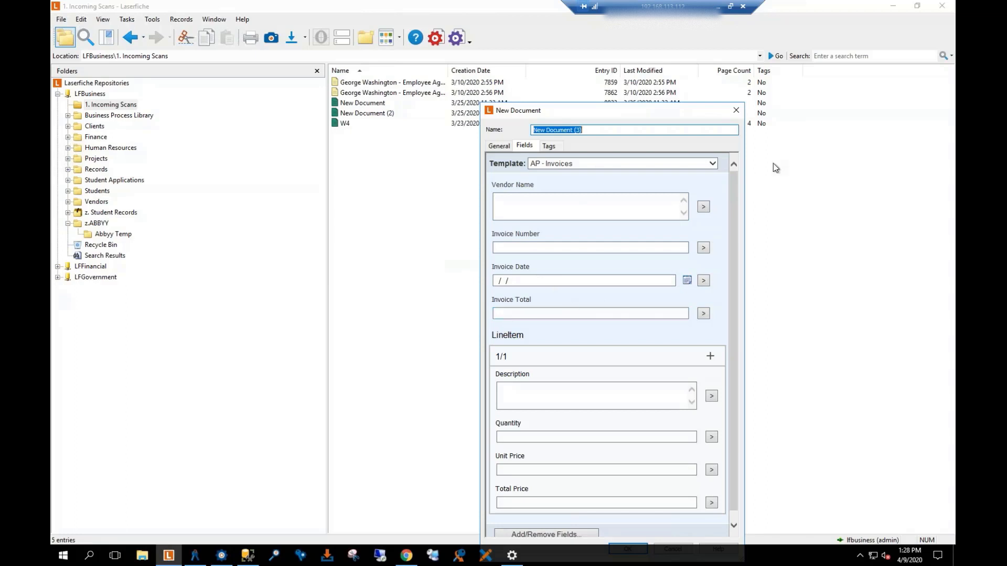
pyautogui.click(736, 111)
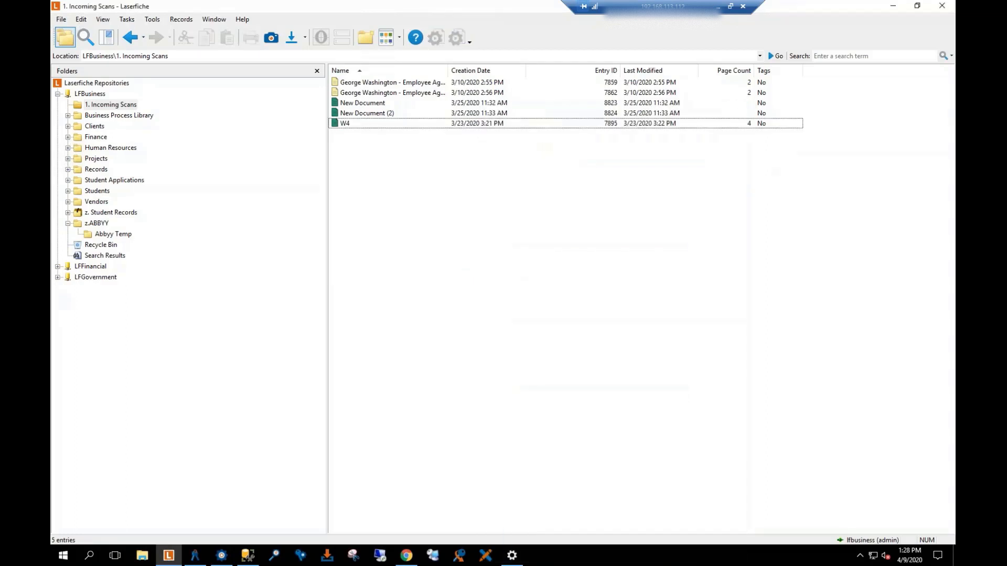
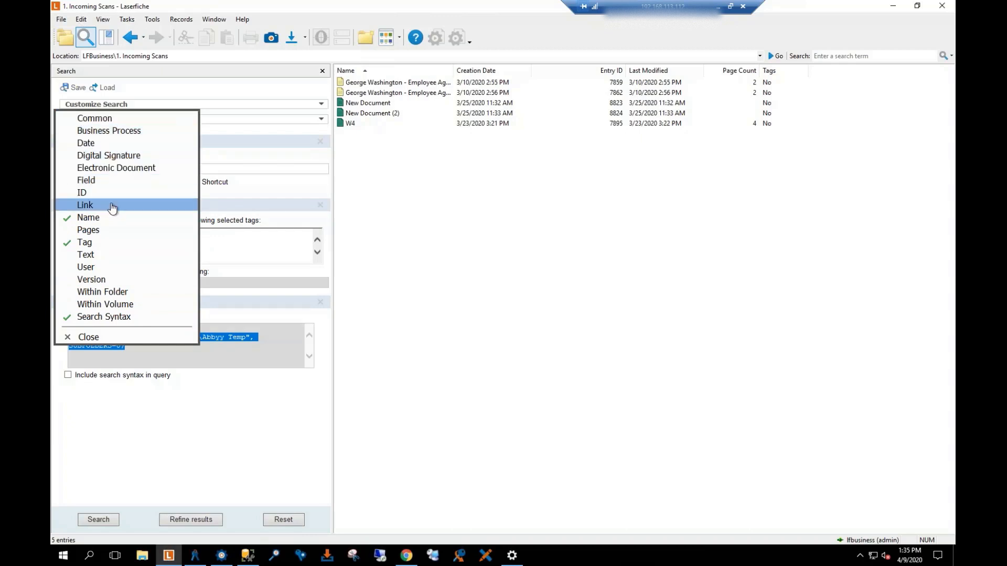
# - Add the Within Folder criterion to the search and set the tag criterion to find entries with none of the Paid tag
pyautogui.click(108, 292)
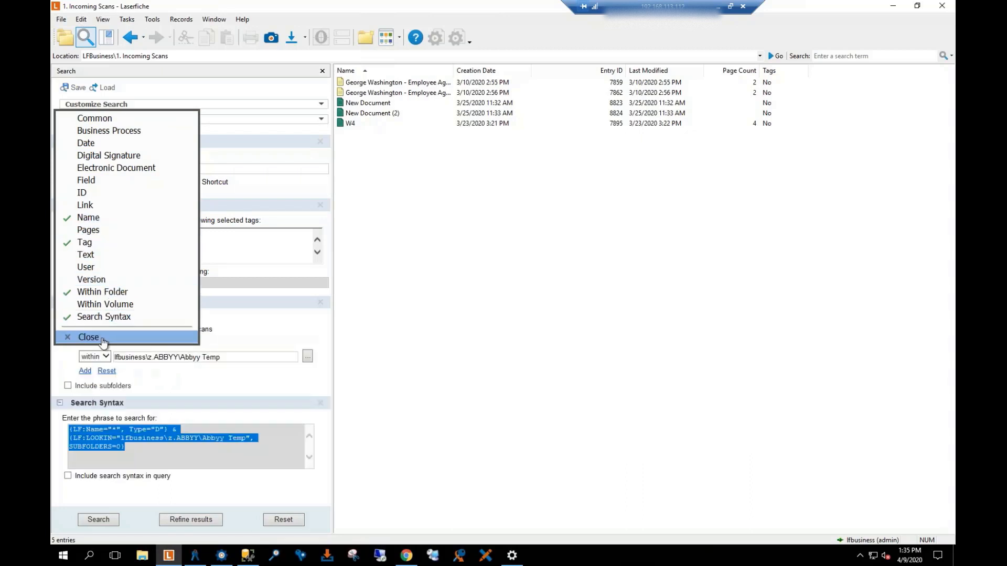
pyautogui.click(102, 340)
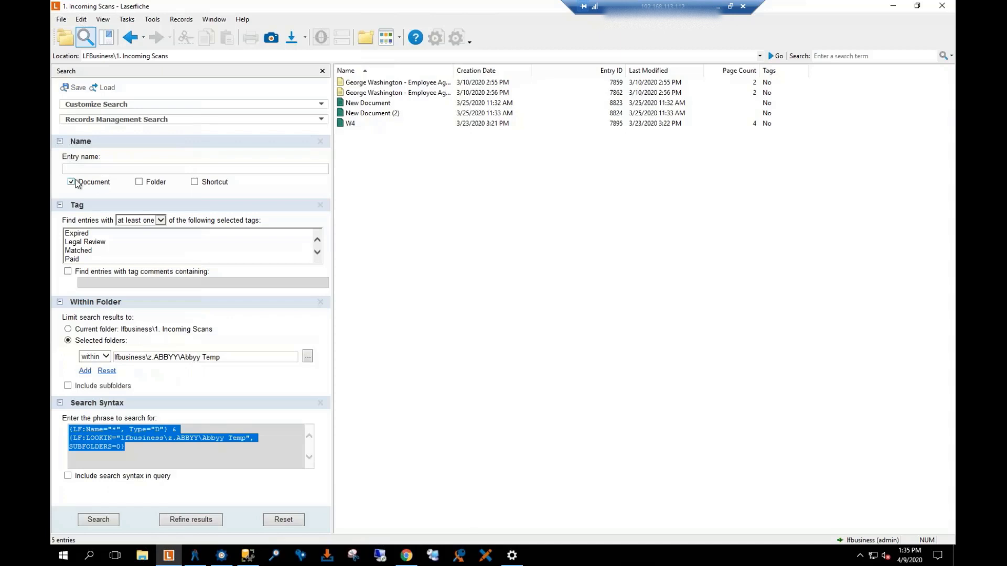
pyautogui.click(161, 221)
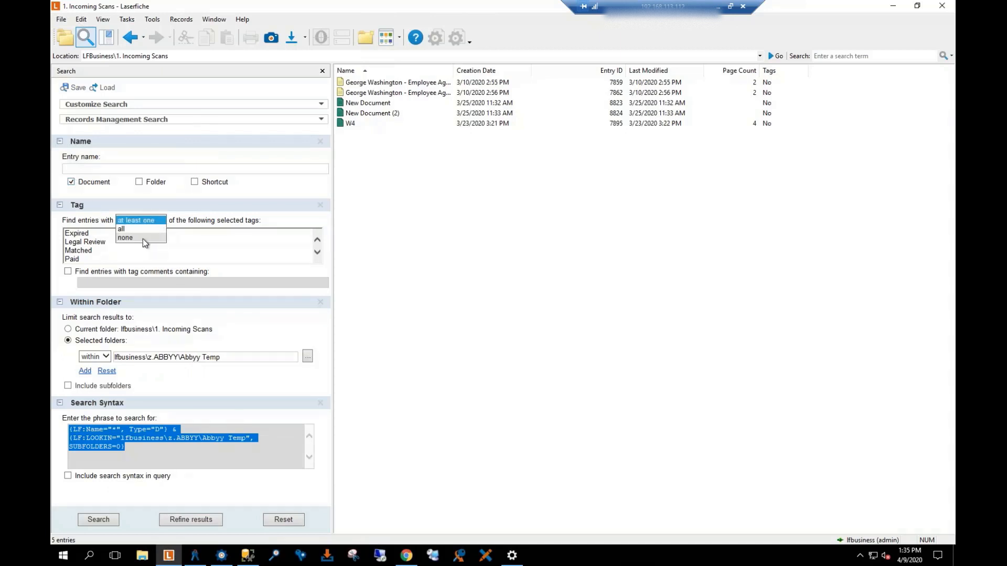
pyautogui.click(143, 238)
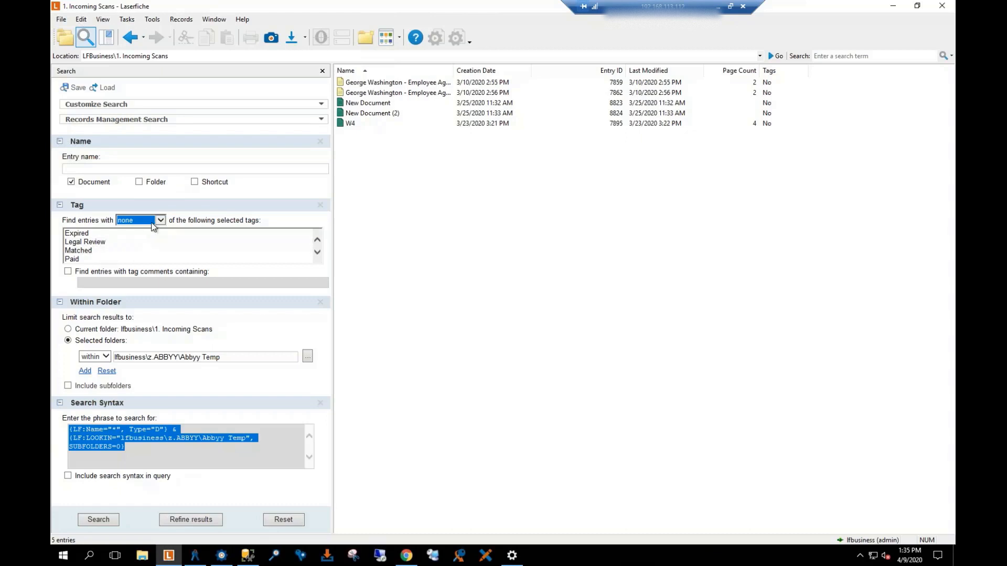
pyautogui.click(83, 260)
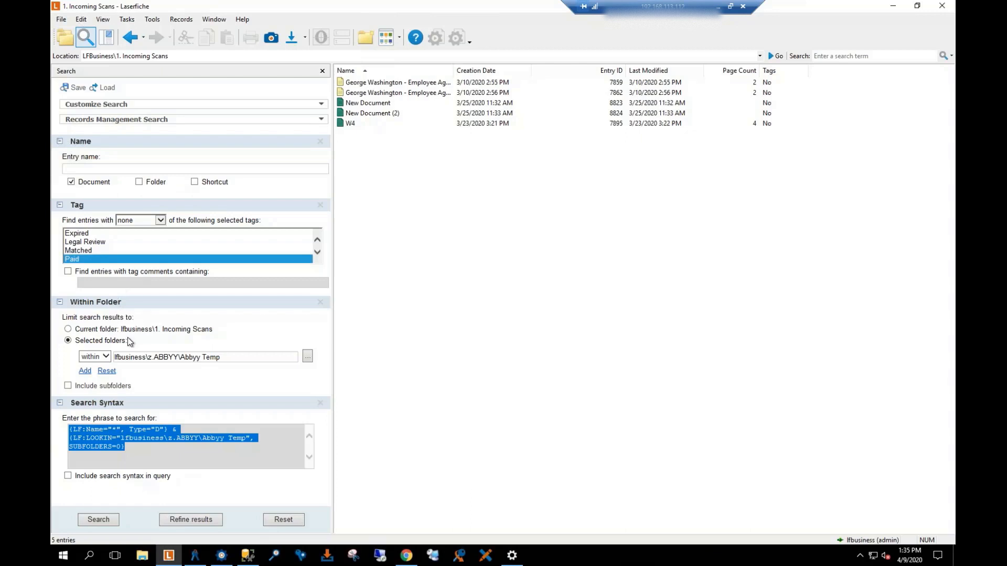
# - Run the search limited to the Finance\Accounts Payable\Invoice folder and select the entire generated search syntax
pyautogui.click(308, 356)
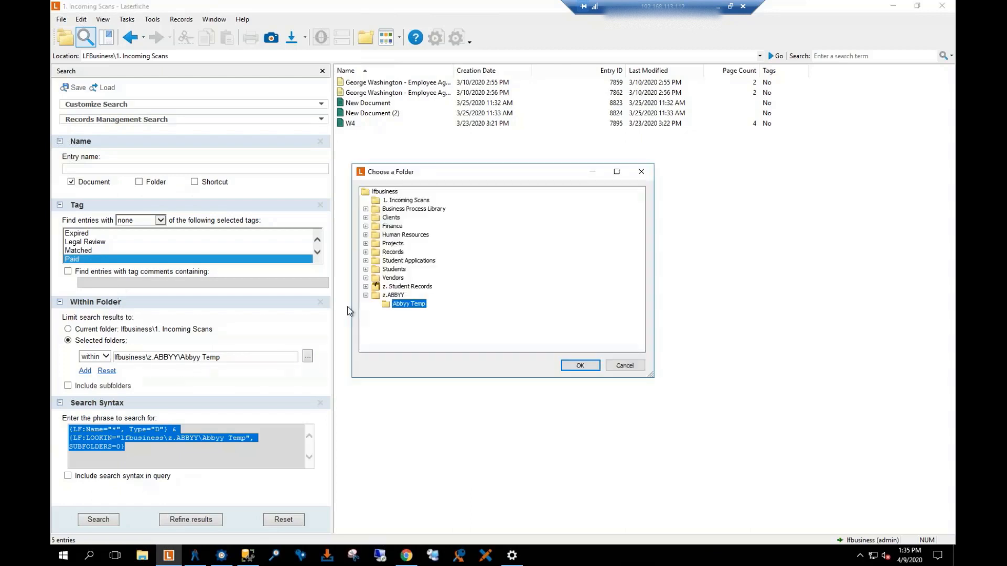
pyautogui.click(366, 227)
pyautogui.click(390, 235)
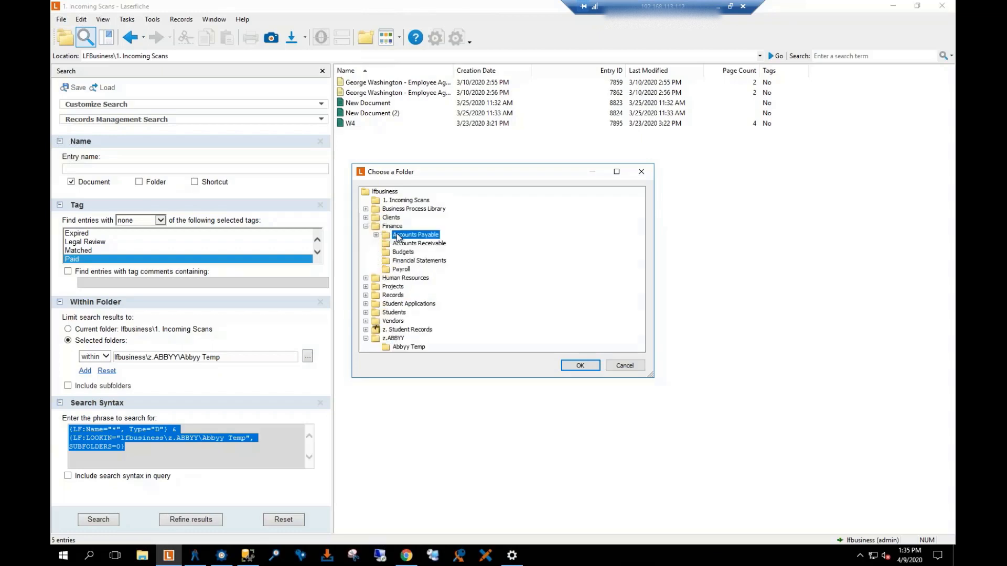
pyautogui.doubleClick(391, 235)
pyautogui.click(411, 253)
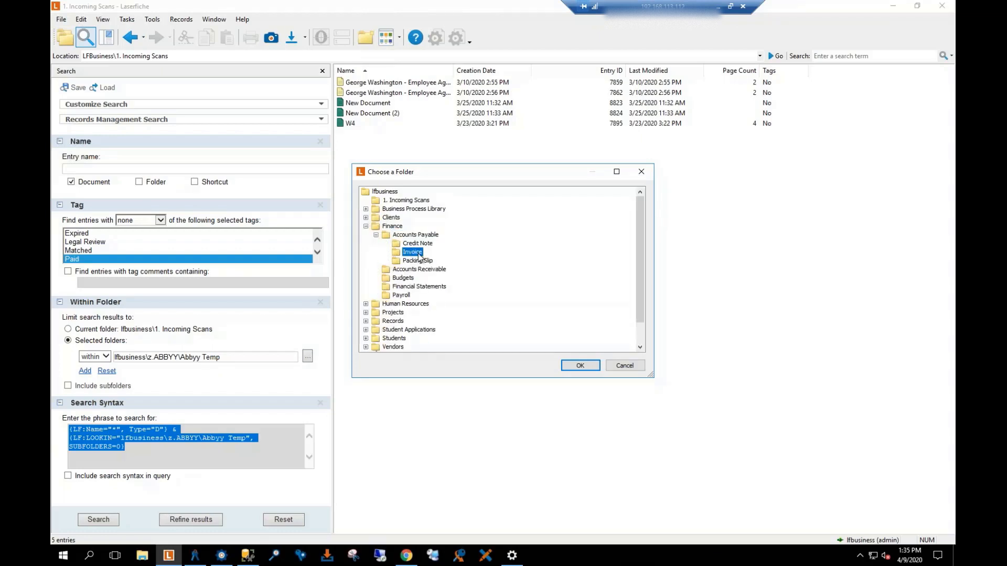
pyautogui.click(582, 365)
pyautogui.click(98, 520)
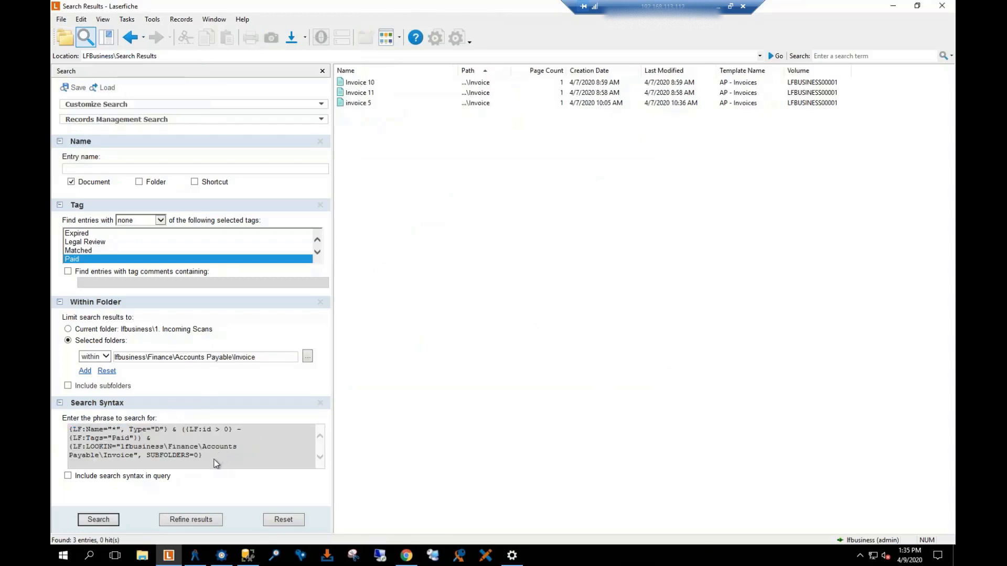
pyautogui.moveTo(213, 457); pyautogui.dragTo(57, 425)
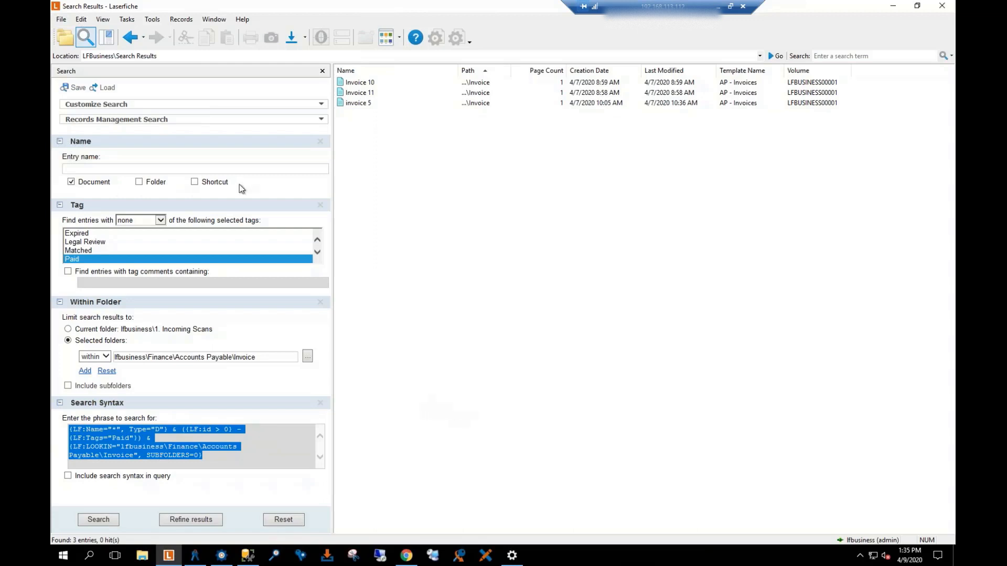
# - Review the list of saved searches and the options for saving the current search, closing both without loading or saving anything
pyautogui.click(106, 89)
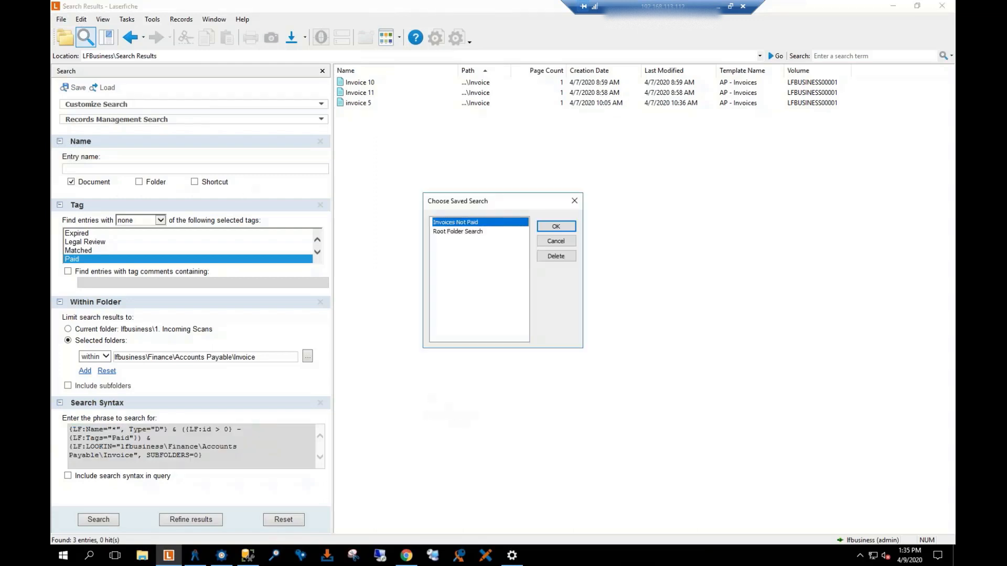
pyautogui.click(482, 232)
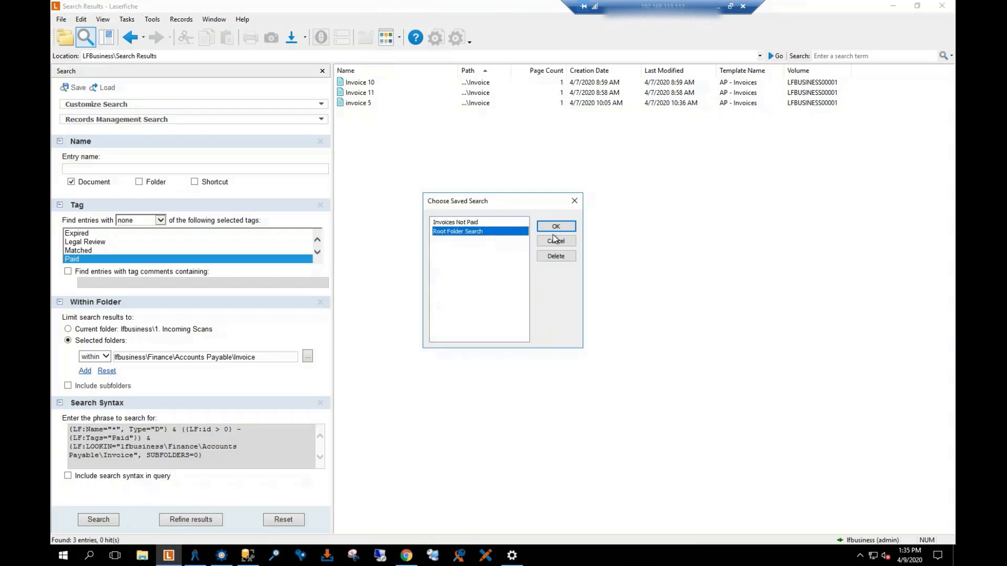
pyautogui.click(573, 203)
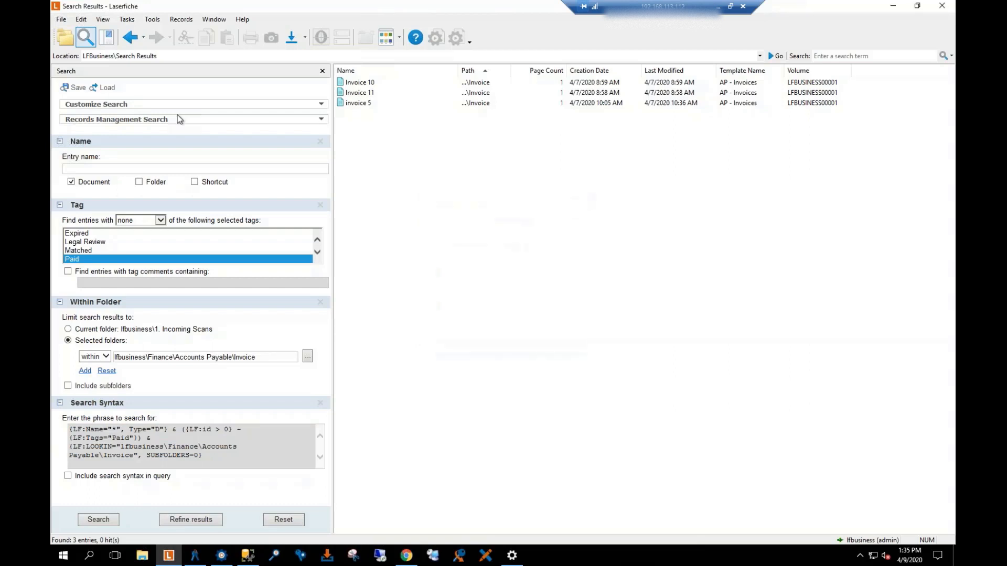
pyautogui.click(77, 88)
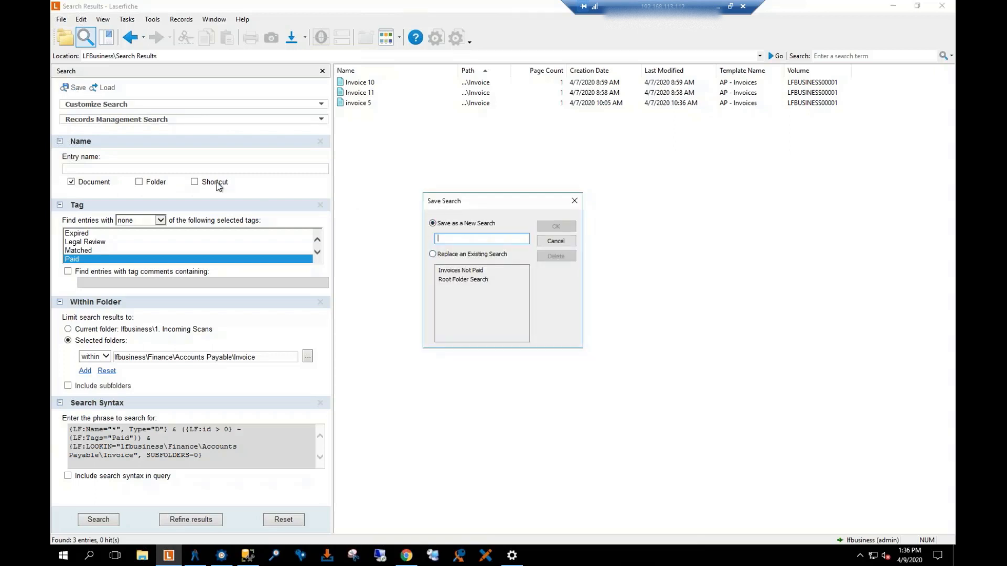
pyautogui.click(555, 242)
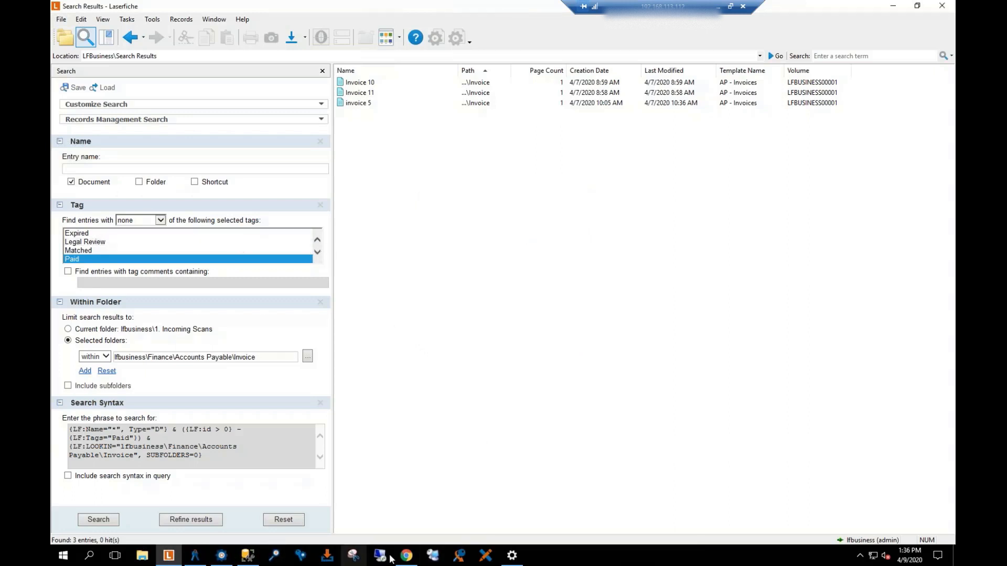
# - Switch to the Laserfiche web client in Chrome, return to the documents, and remove all default criteria from the Advanced Search
pyautogui.click(407, 557)
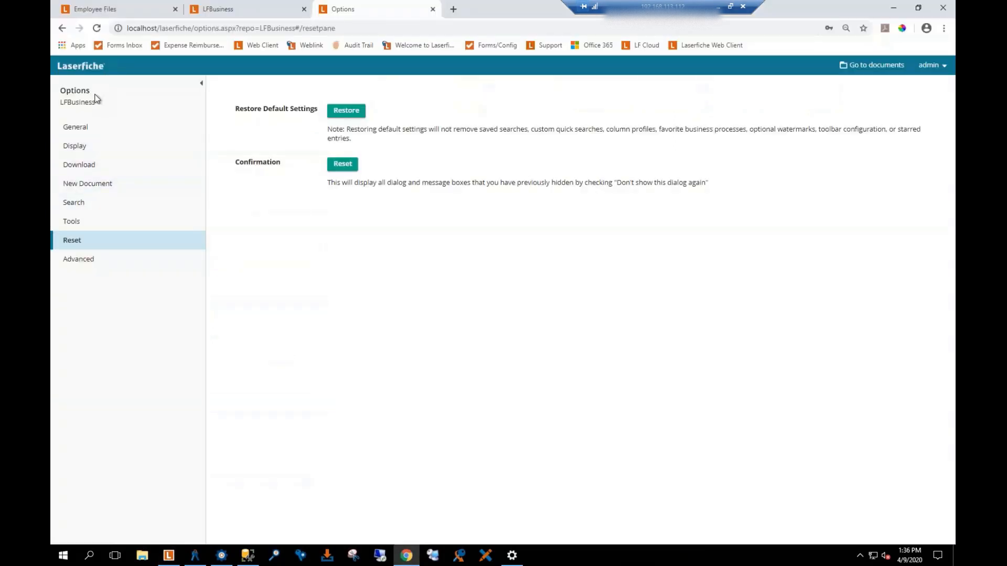
pyautogui.click(891, 65)
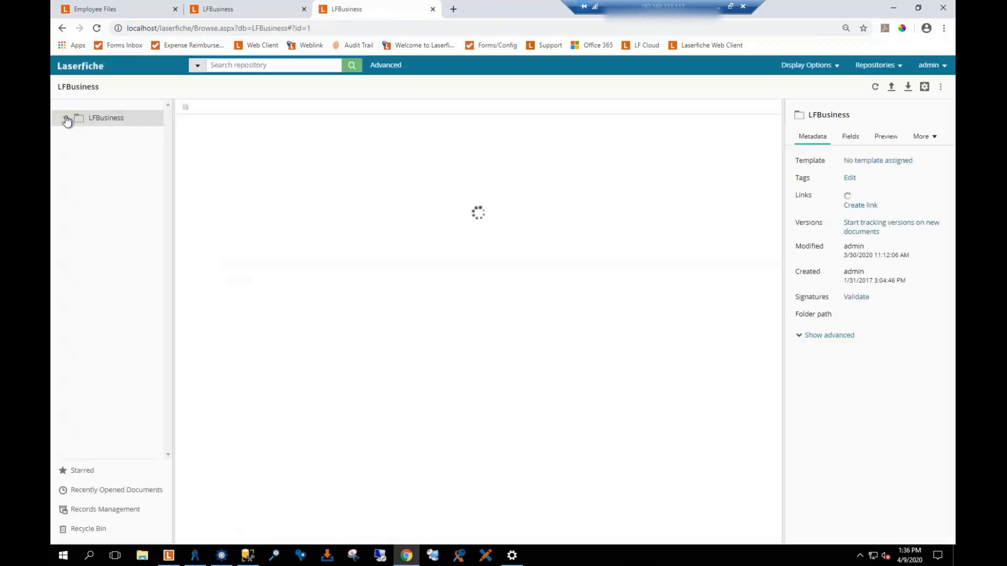
pyautogui.click(384, 71)
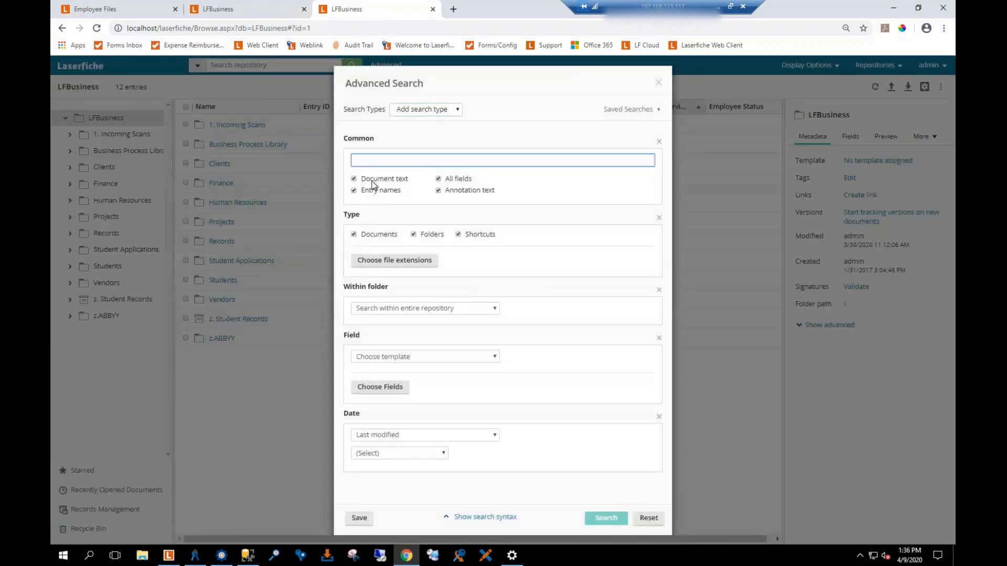
pyautogui.click(659, 142)
pyautogui.click(659, 142)
pyautogui.click(659, 142)
pyautogui.click(659, 142)
pyautogui.click(659, 142)
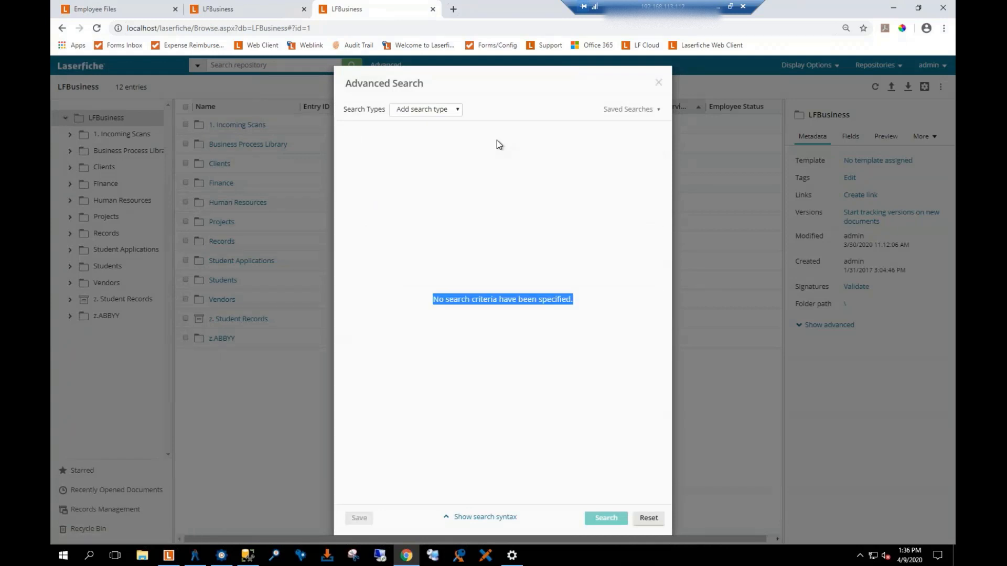
# - Try an advanced search with only the Within folder criterion, covering the current folder and its subfolders, and close the search form
pyautogui.click(460, 111)
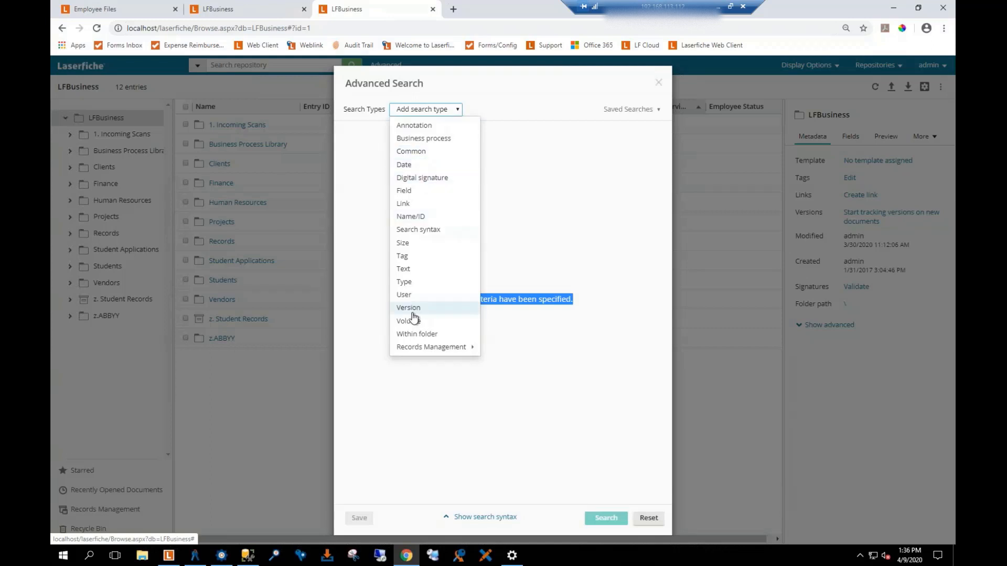
pyautogui.click(418, 334)
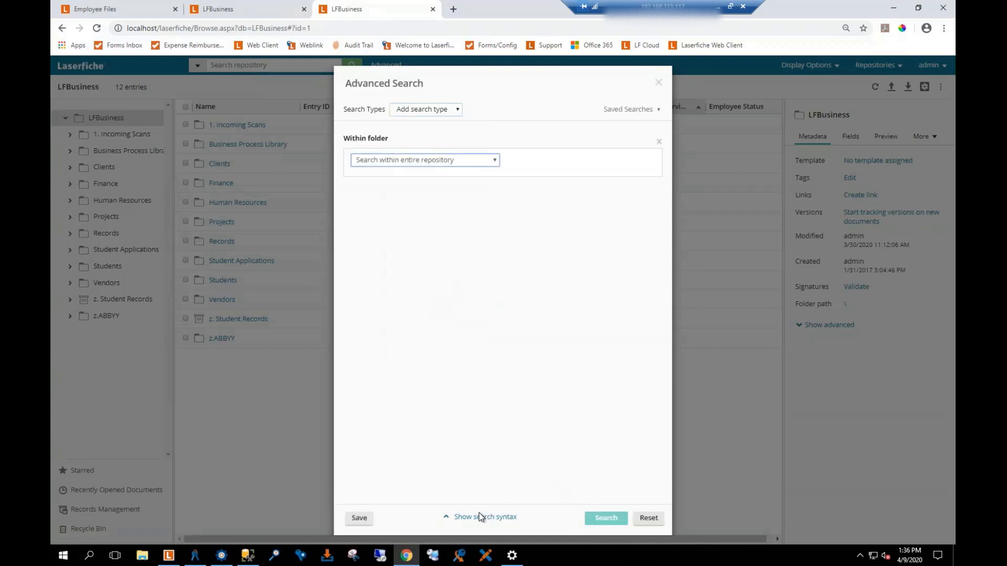
pyautogui.click(420, 166)
pyautogui.click(391, 181)
pyautogui.click(604, 519)
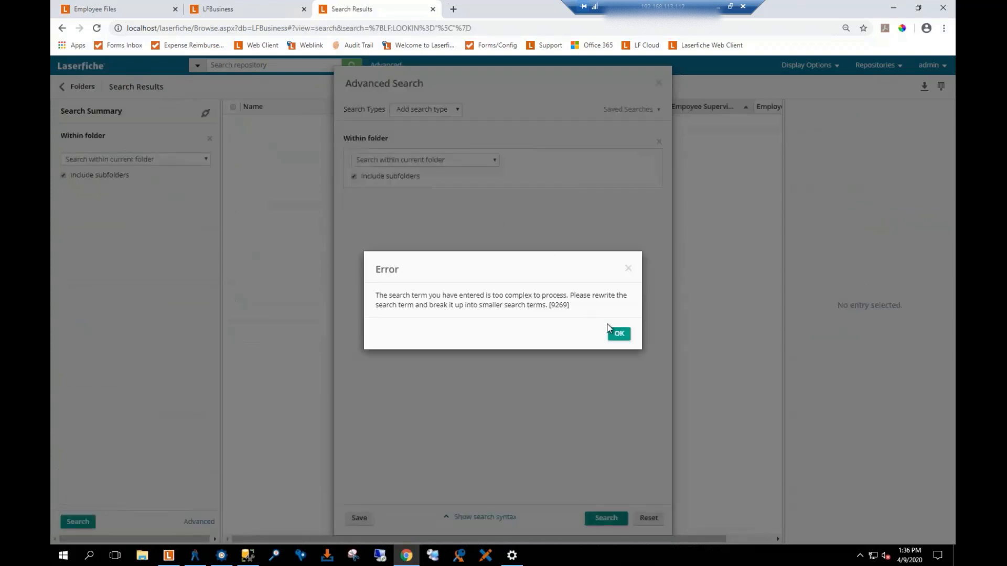
pyautogui.click(619, 335)
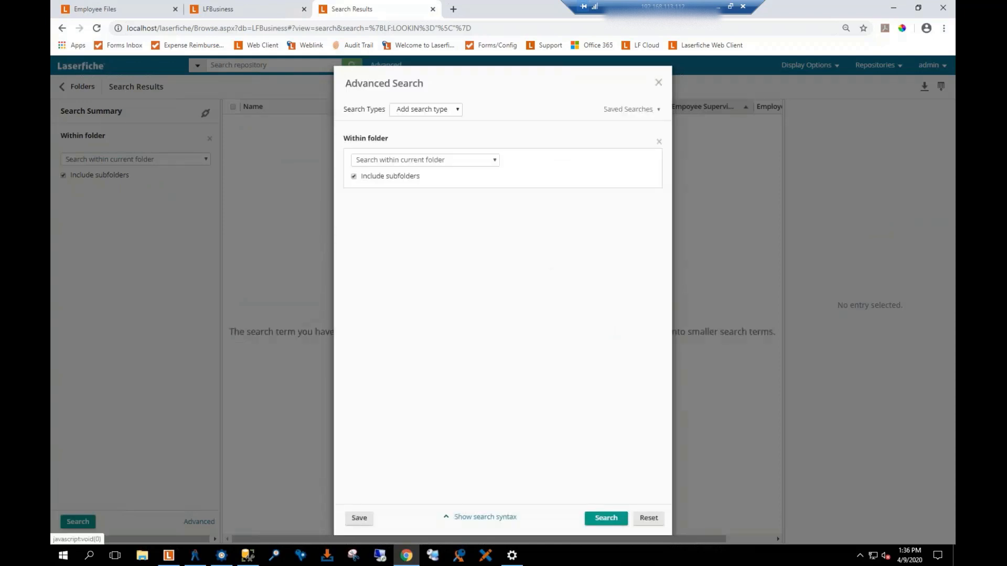
pyautogui.click(659, 82)
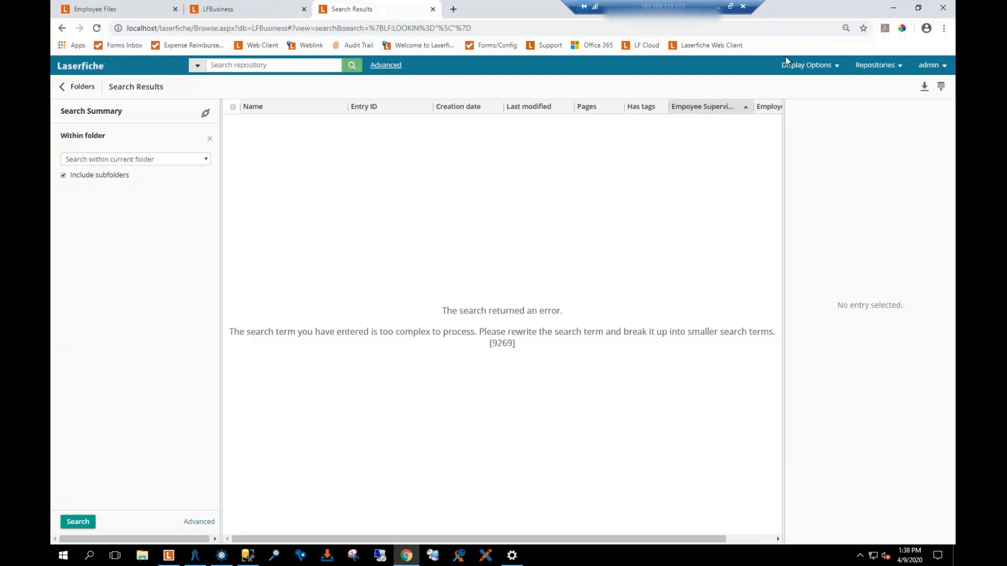
# - Close the Search Results page and the extra repository page, and return to the root of the LFBusiness repository
pyautogui.click(801, 68)
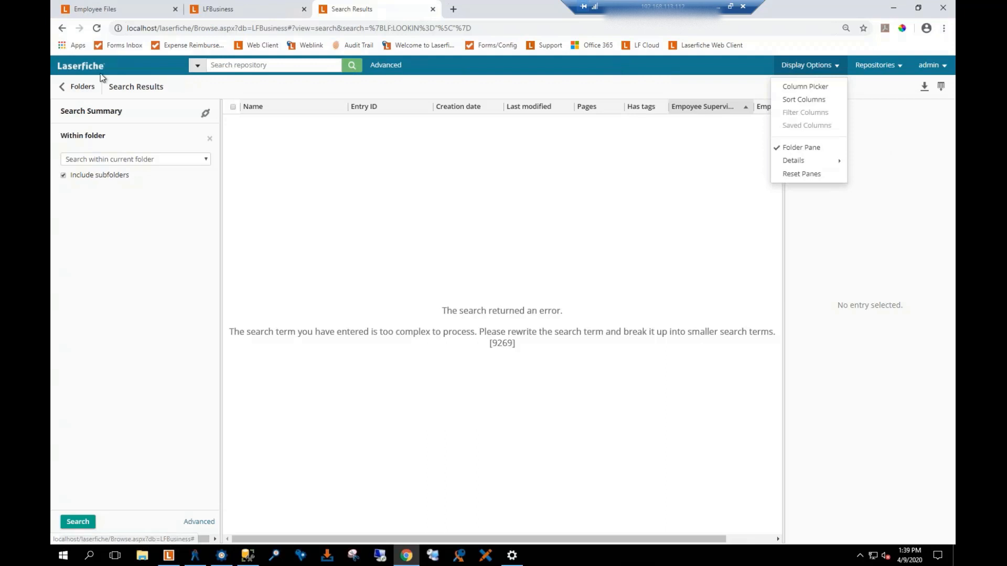
pyautogui.click(876, 65)
pyautogui.click(860, 86)
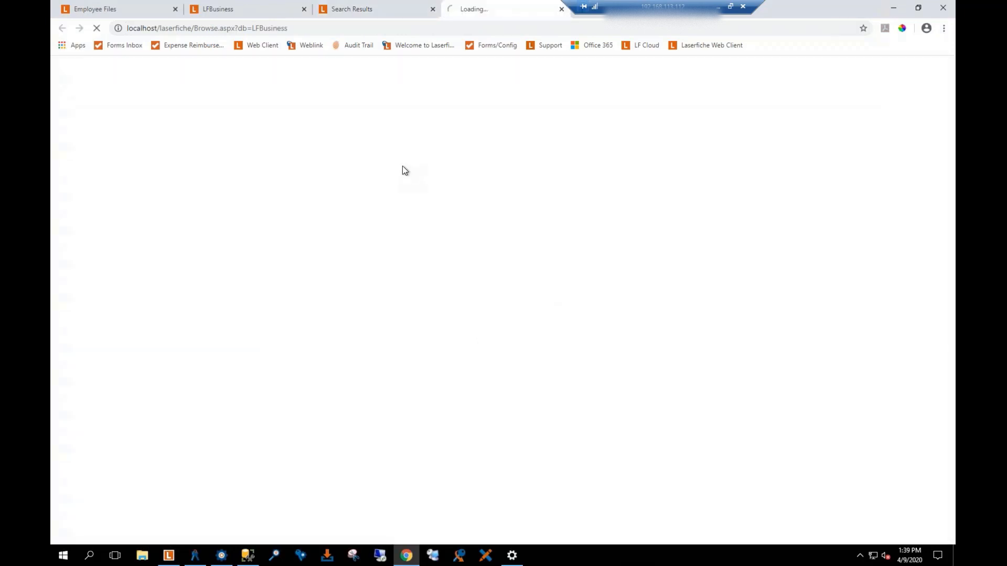
pyautogui.click(249, 10)
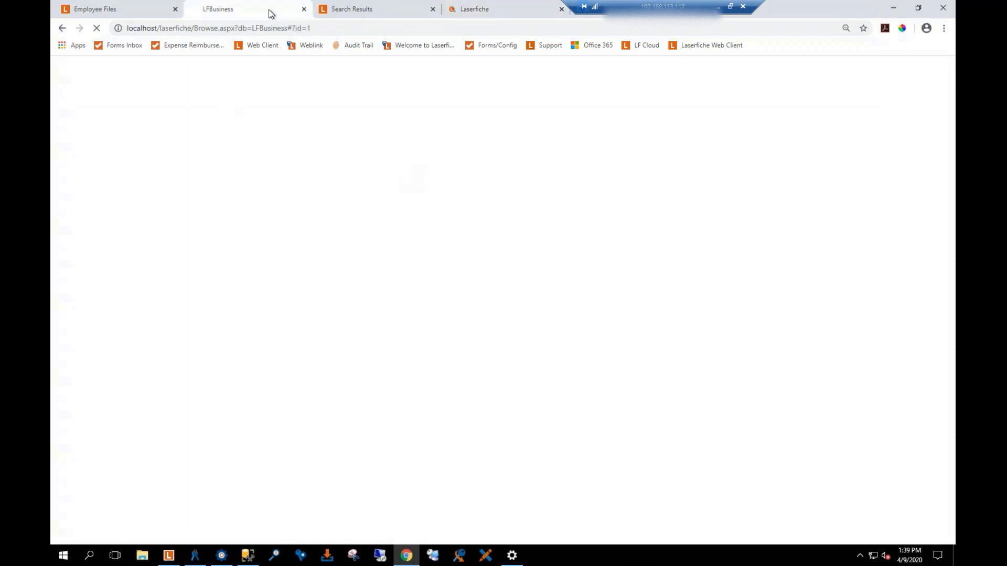
pyautogui.click(433, 9)
pyautogui.click(432, 9)
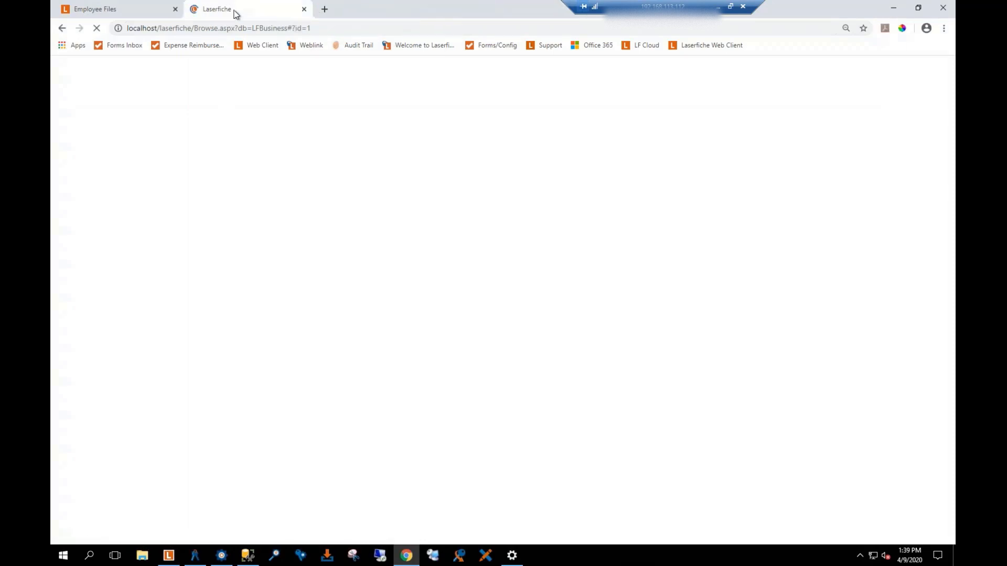
pyautogui.click(108, 9)
pyautogui.click(231, 10)
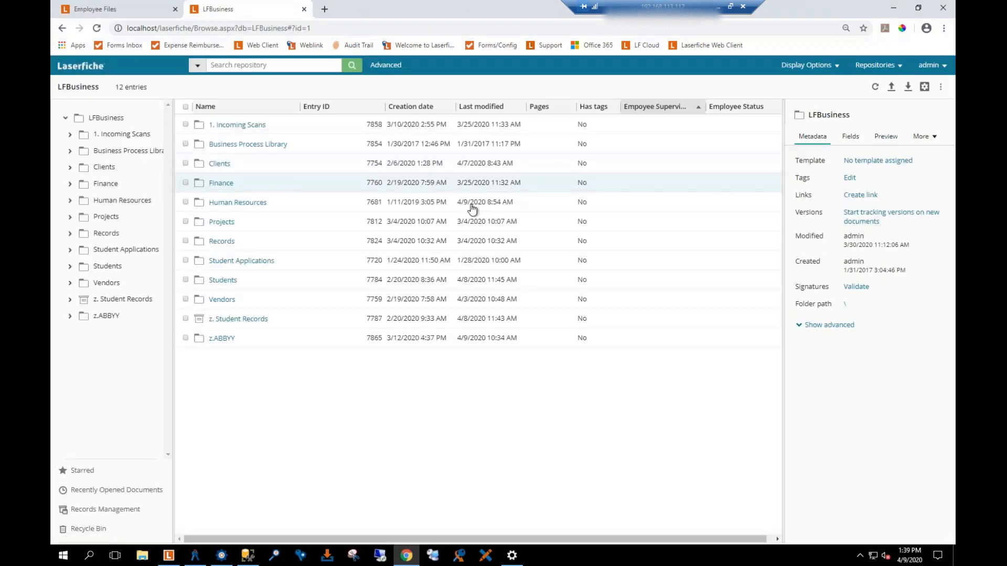
# - Open the Human Resources\Employee Files folder and bring up the Display settings in the web client options
pyautogui.click(104, 204)
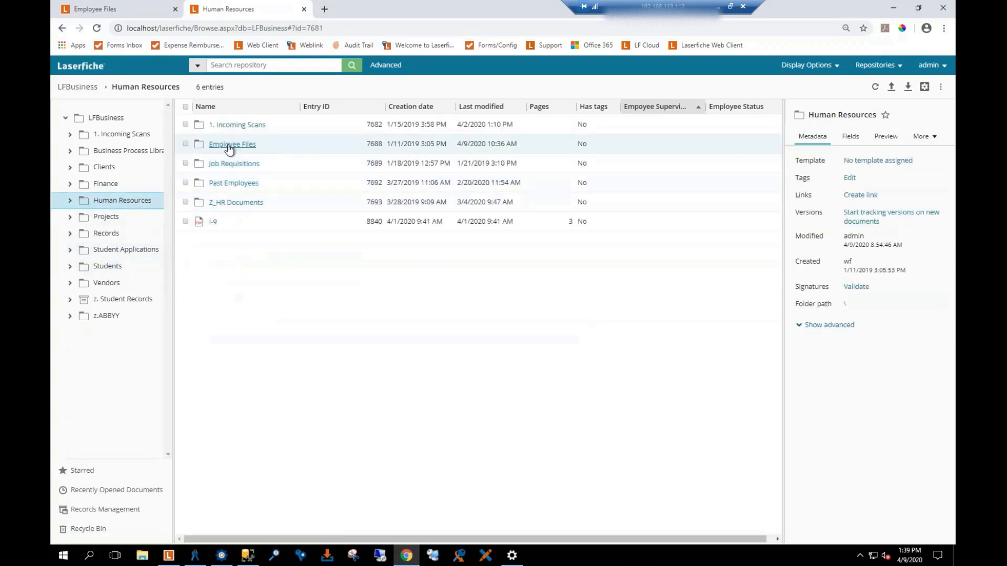
pyautogui.click(230, 146)
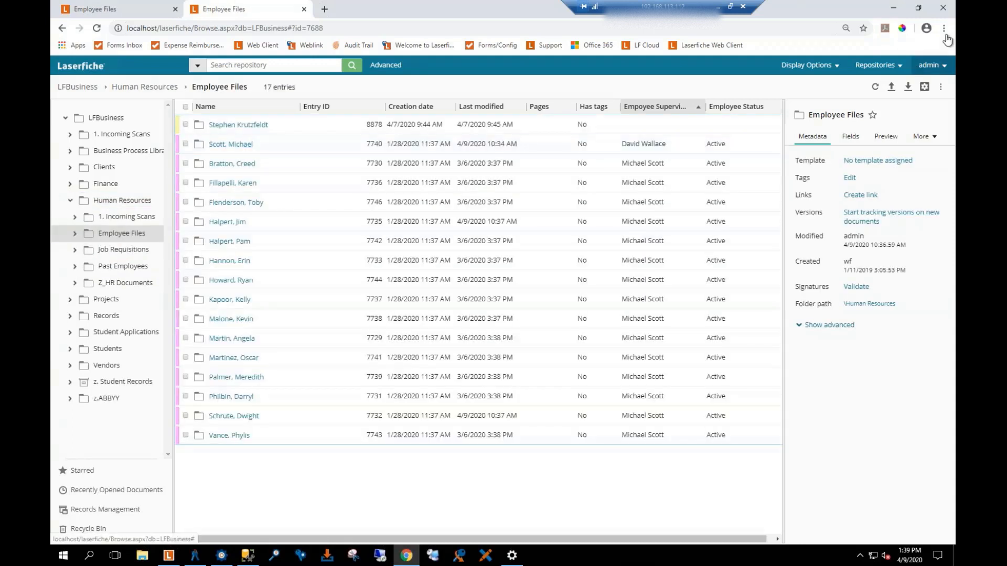
pyautogui.click(939, 89)
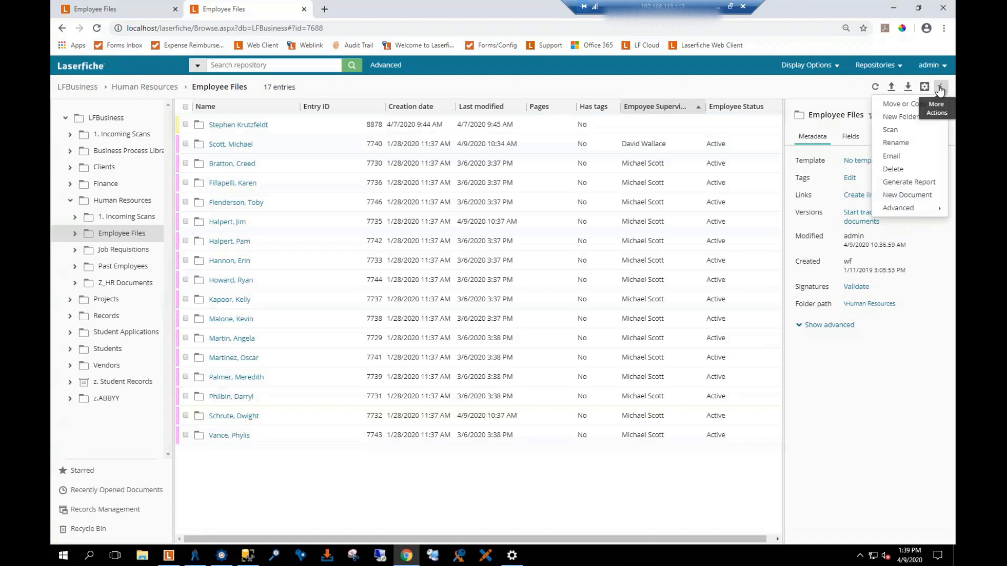
pyautogui.click(931, 65)
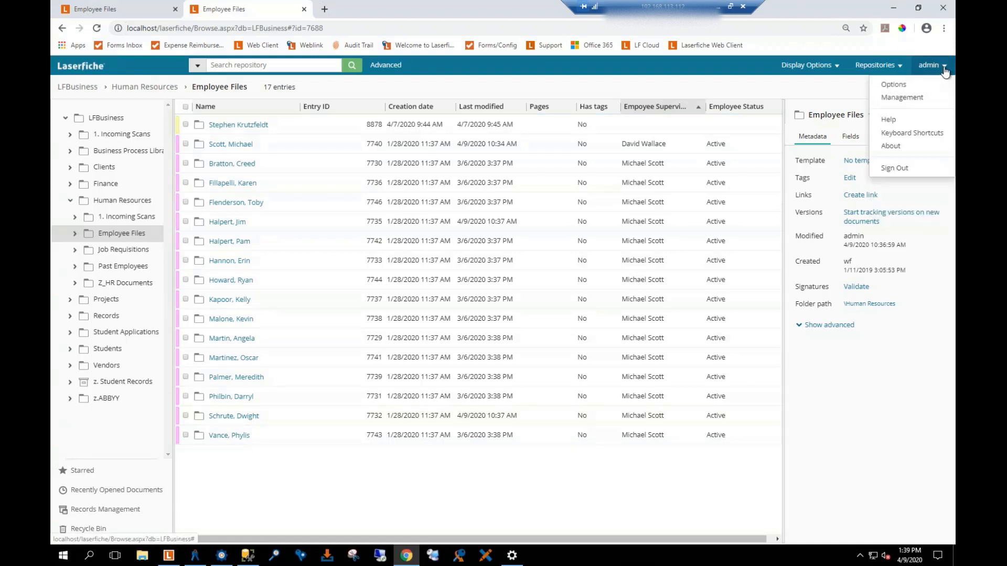
pyautogui.click(884, 87)
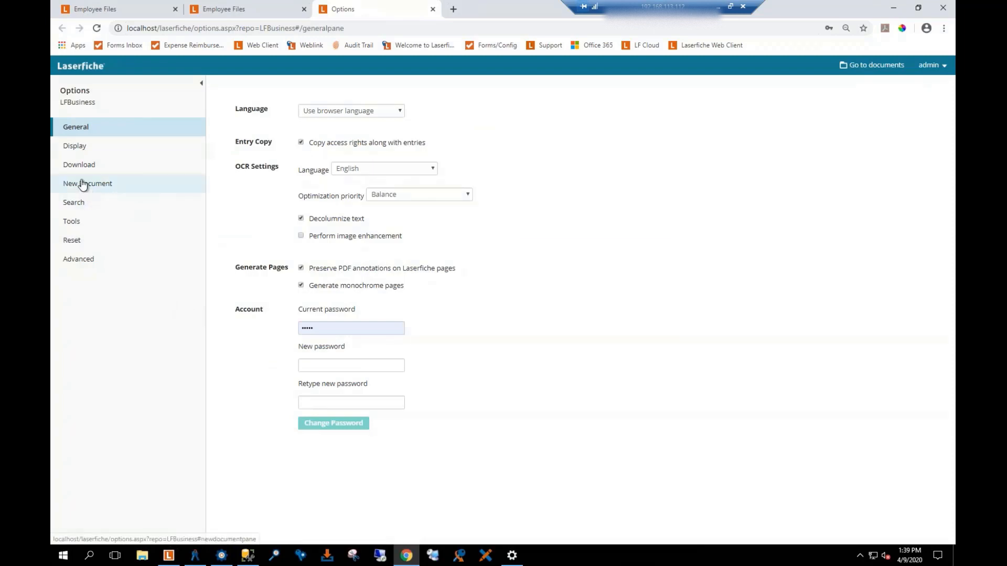
pyautogui.click(76, 147)
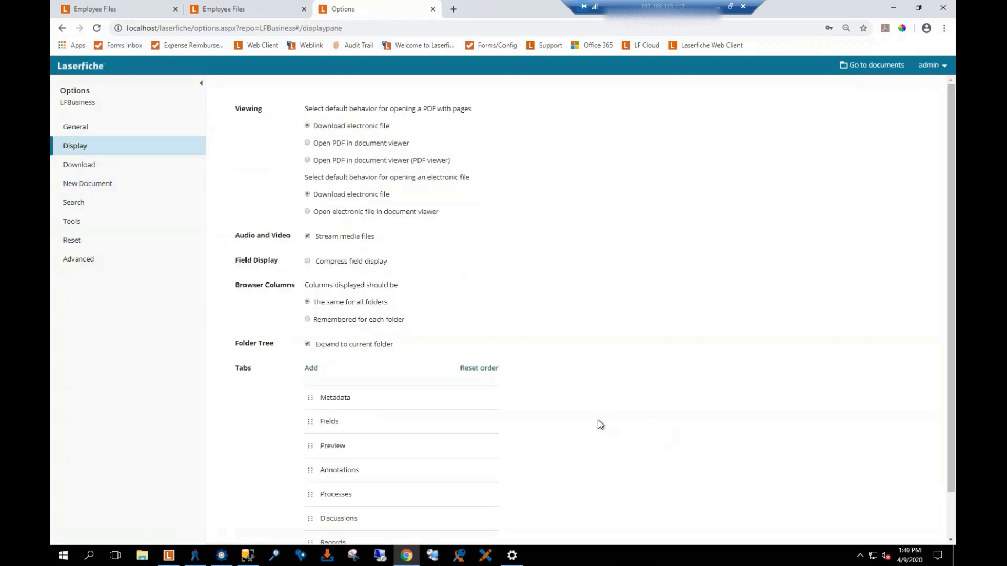
pyautogui.scroll(-1, 596, 423)
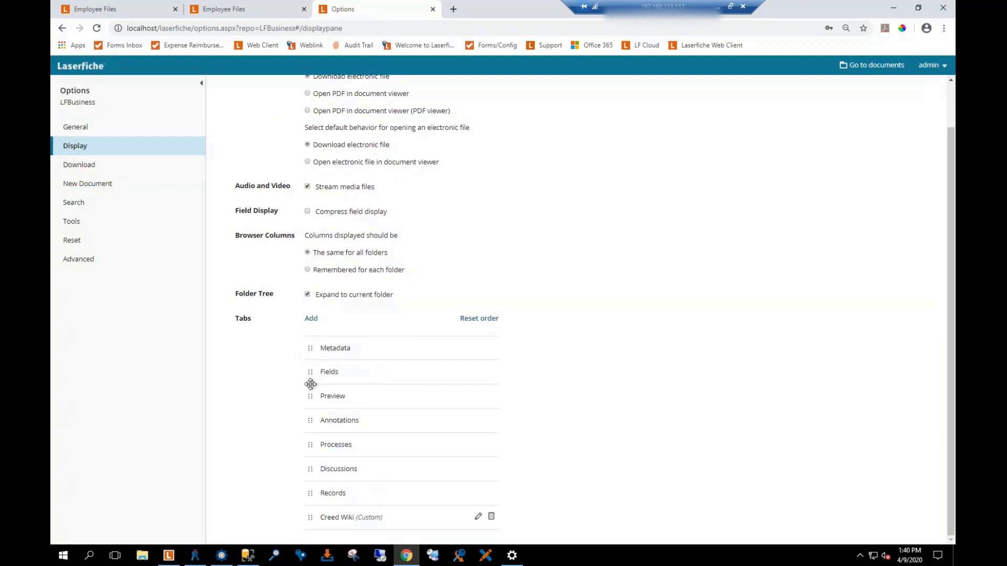
pyautogui.click(311, 319)
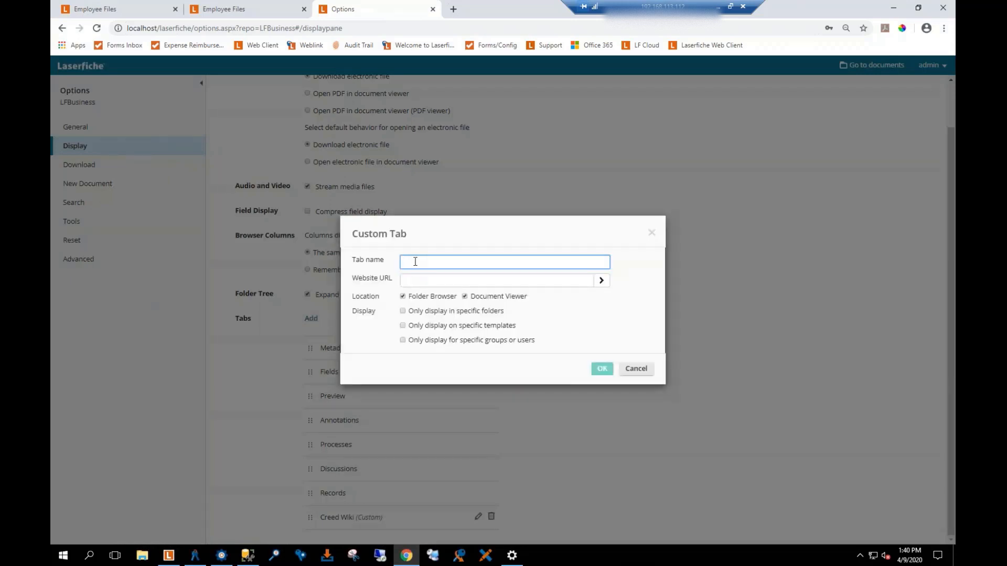
pyautogui.write('LinkedIn')
pyautogui.click(457, 279)
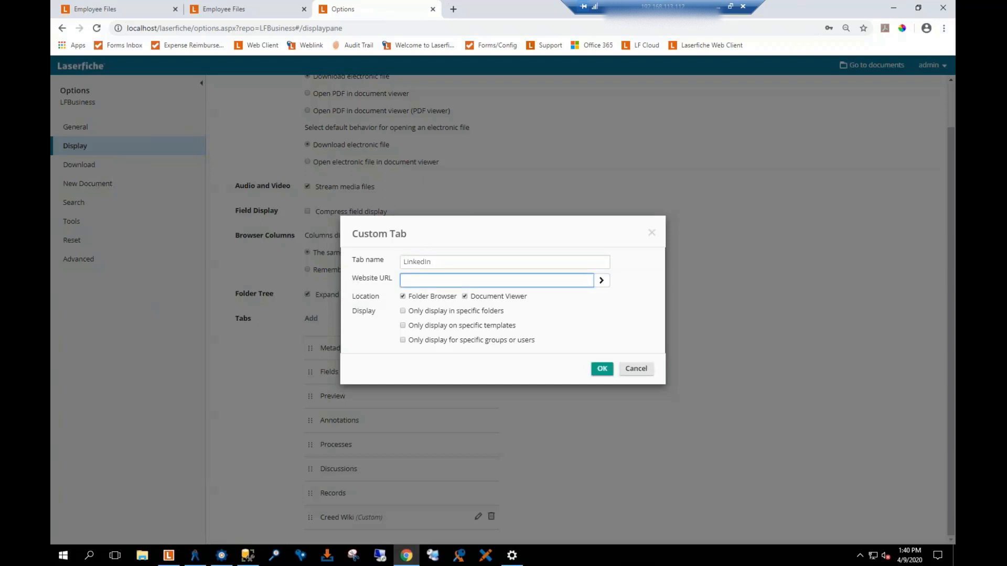
pyautogui.write('www.linkedin.com\\login')
pyautogui.press('BackSpace')
pyautogui.press('BackSpace')
pyautogui.press('BackSpace')
pyautogui.press('BackSpace')
pyautogui.press('BackSpace')
pyautogui.press('BackSpace')
# - Restrict the LinkedIn tab to display only in specific folders, add an empty folder entry, and save the custom tab
pyautogui.click(403, 311)
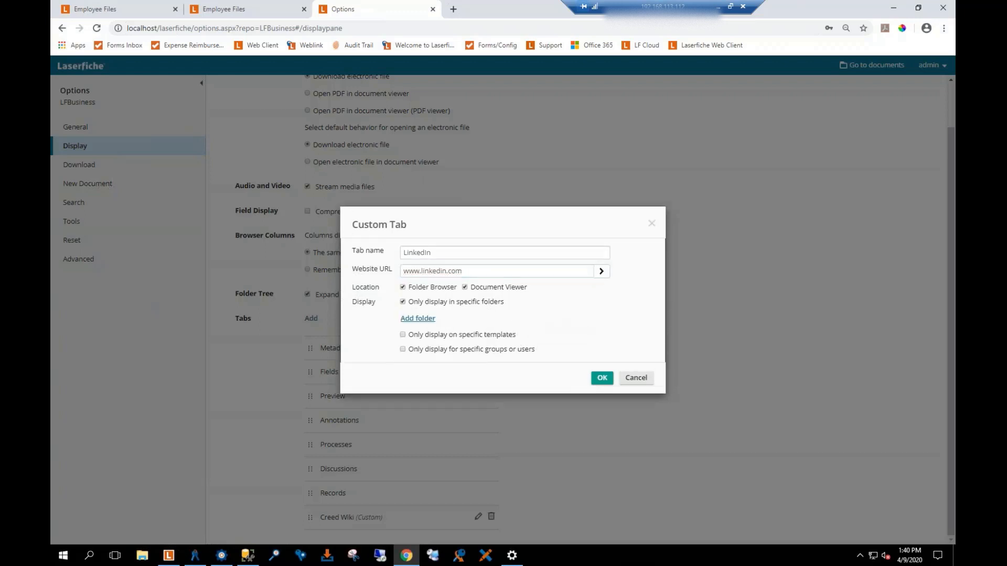
pyautogui.click(422, 319)
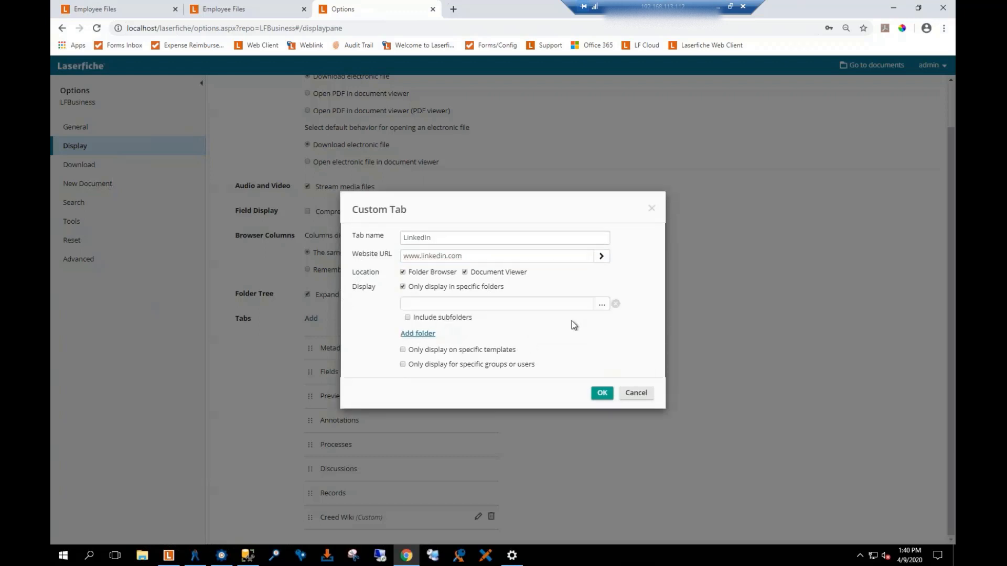
pyautogui.click(603, 308)
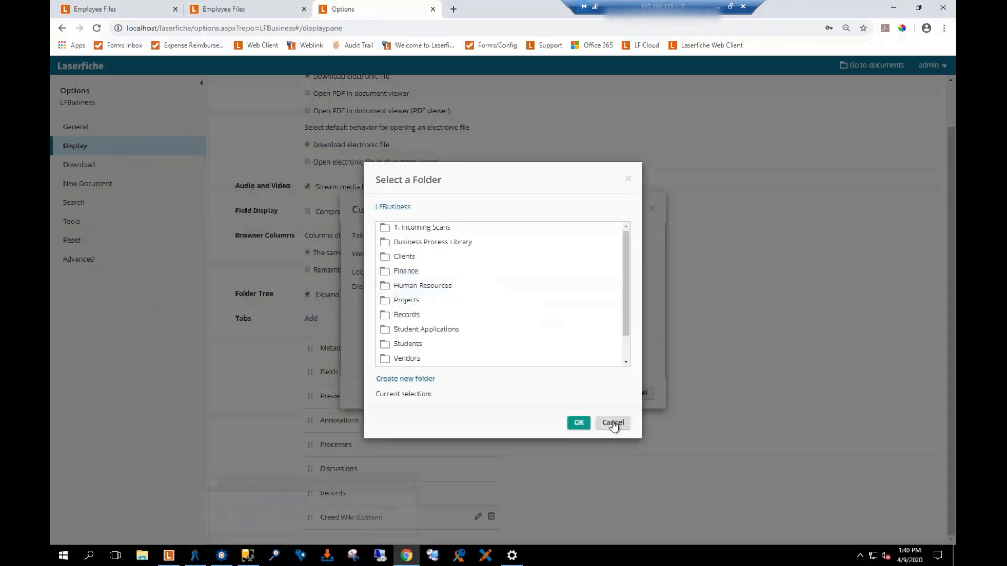
pyautogui.click(613, 423)
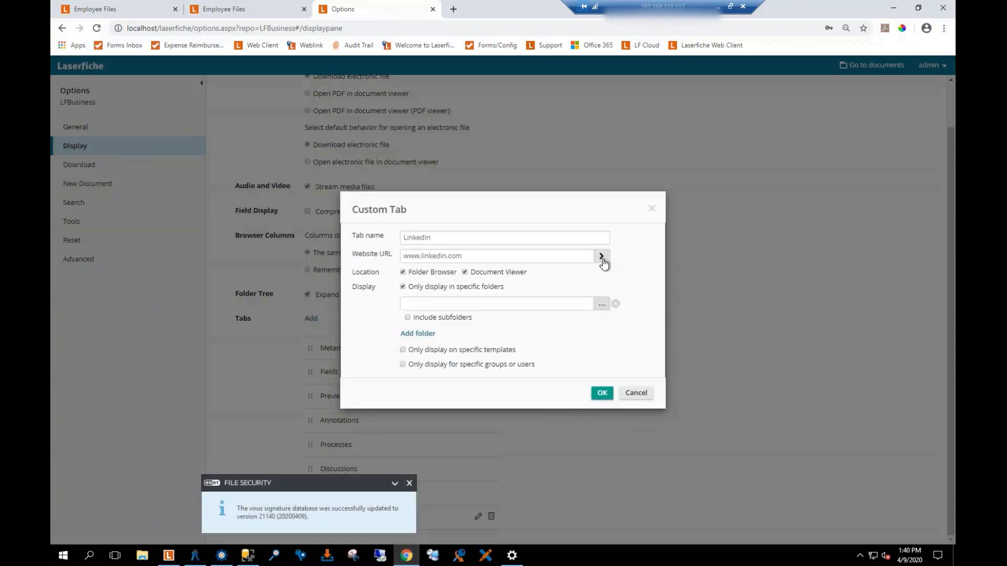
pyautogui.click(602, 257)
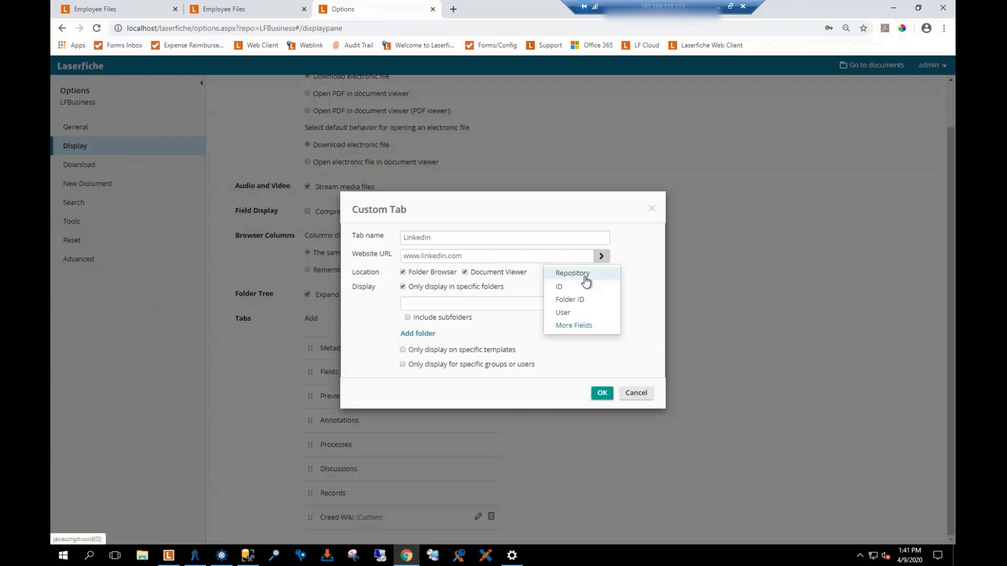
pyautogui.click(499, 257)
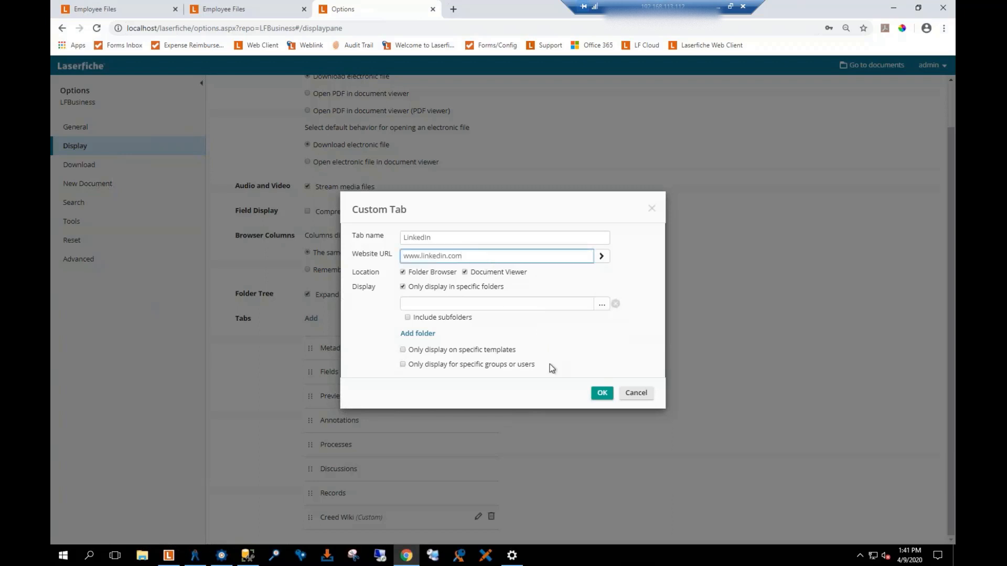
pyautogui.click(602, 394)
pyautogui.scroll(-1, 468, 380)
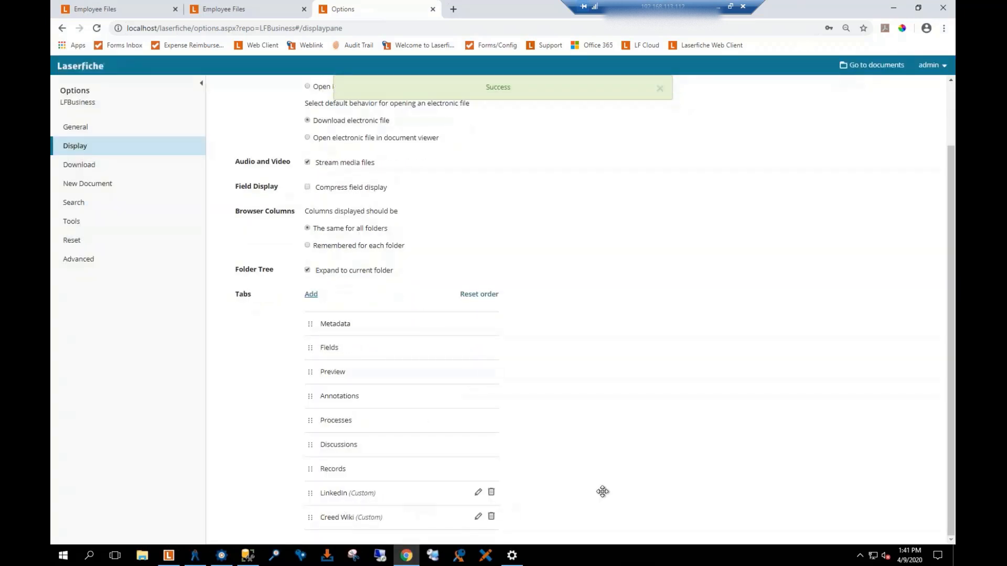
# - Return to the repository's documents and view the LinkedIn tab for the root-level 1. Incoming Scans folder
pyautogui.click(858, 71)
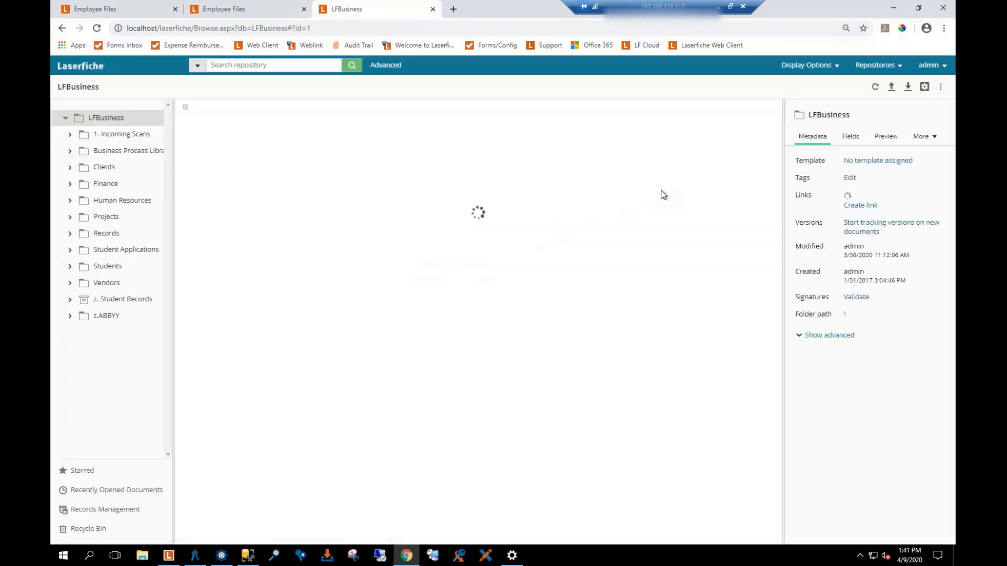
pyautogui.click(199, 129)
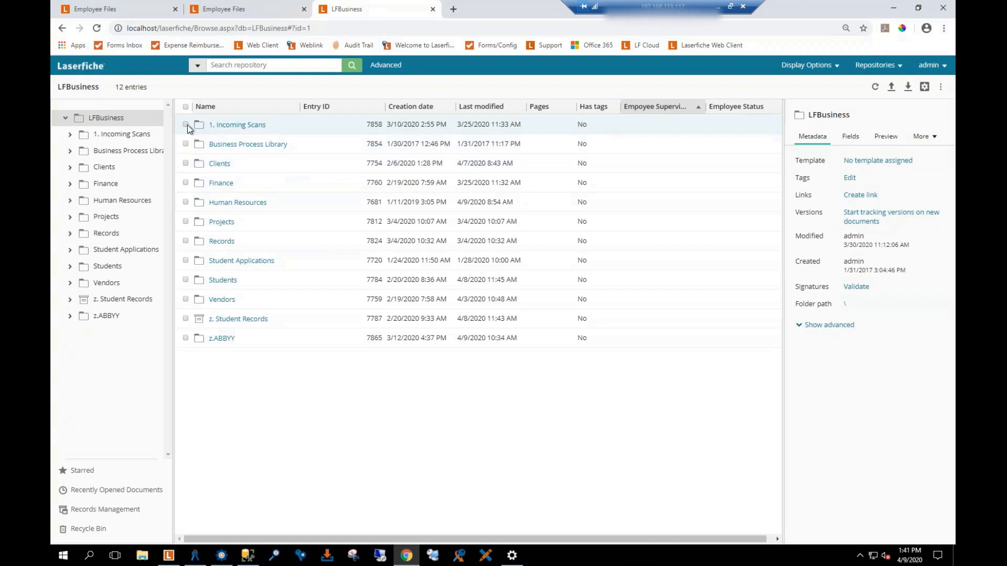
pyautogui.click(930, 137)
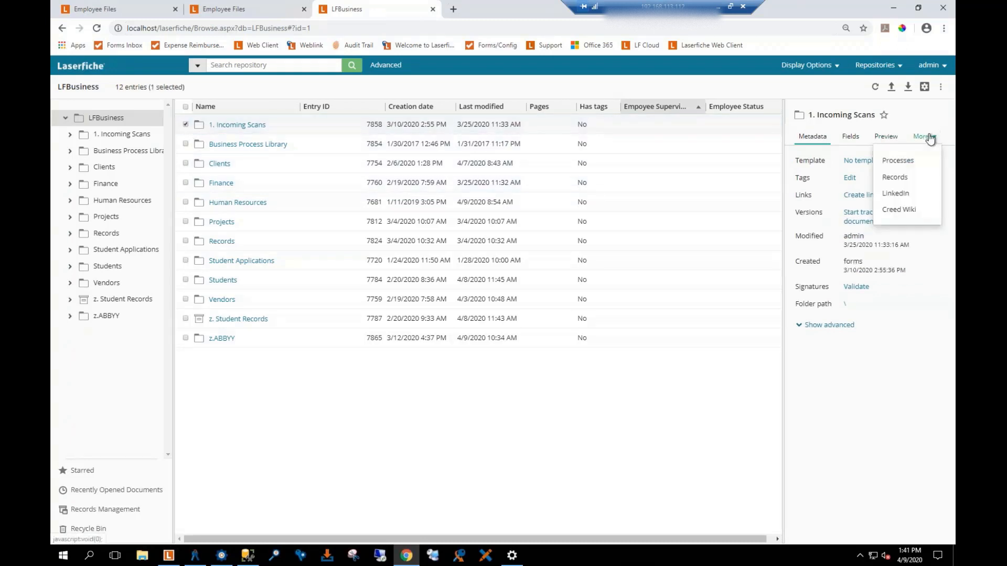
pyautogui.click(920, 197)
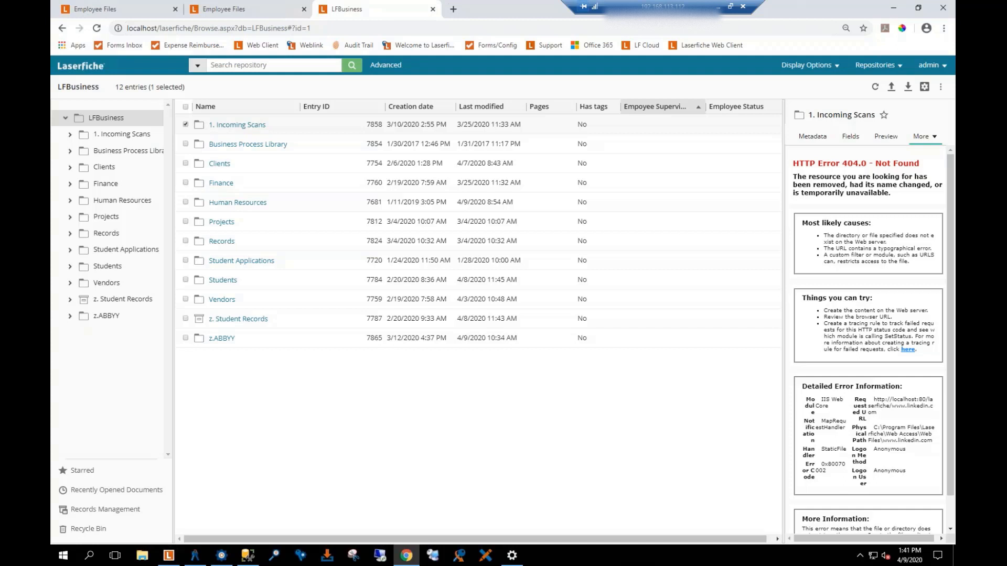
pyautogui.click(933, 138)
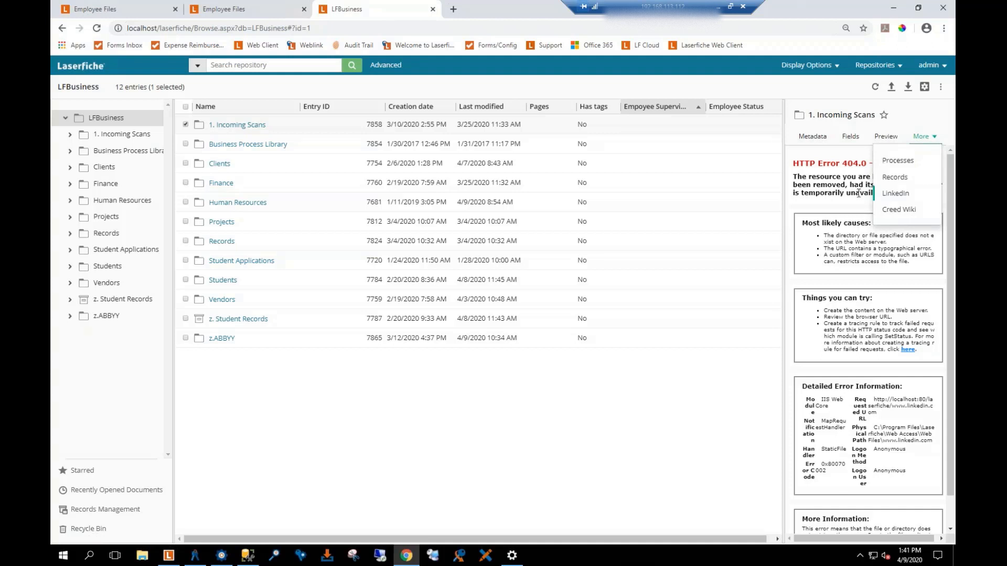
# - Open the Human Resources folder, expand it in the folder tree, and open its Employee Files subfolder
pyautogui.click(756, 202)
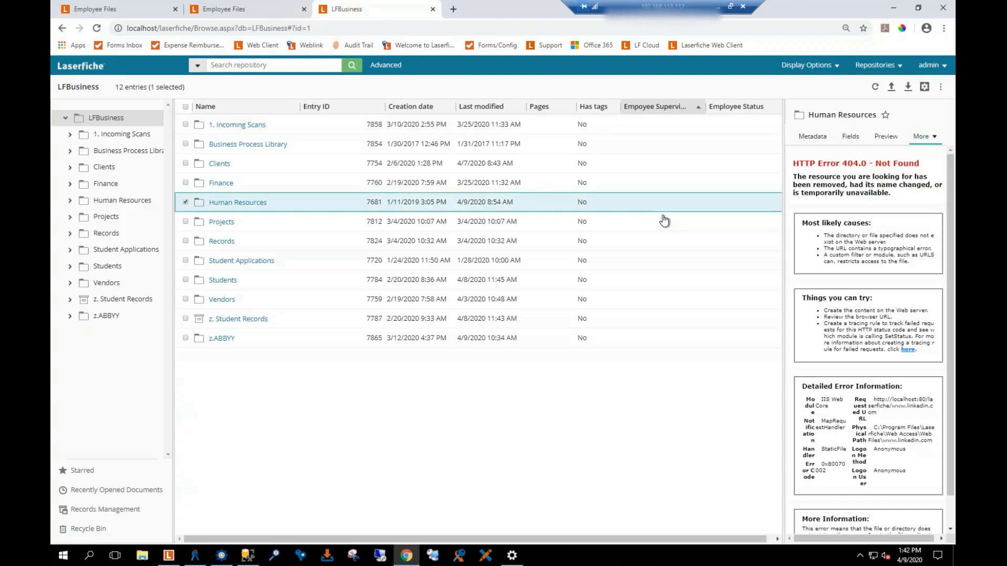
pyautogui.click(250, 209)
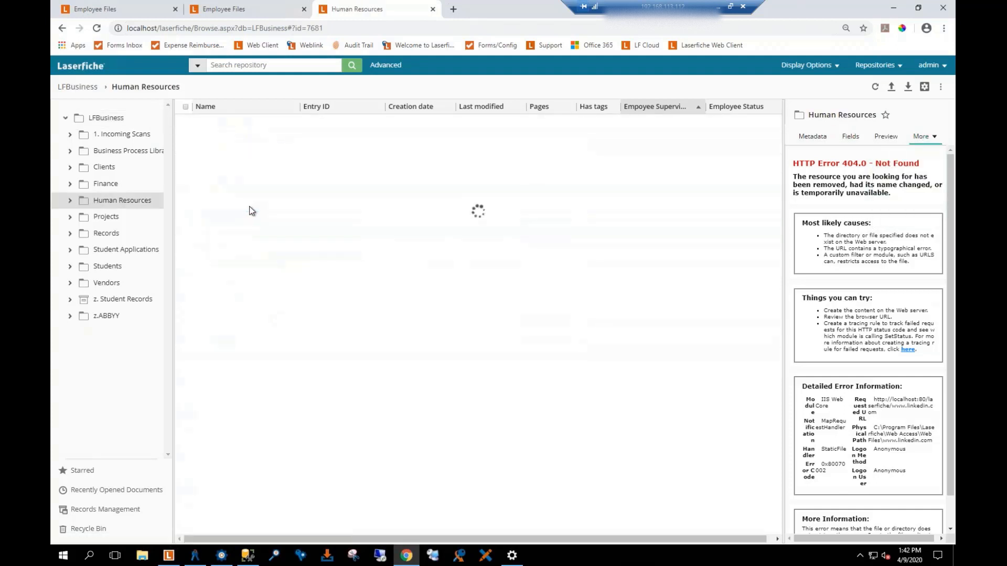
pyautogui.click(70, 201)
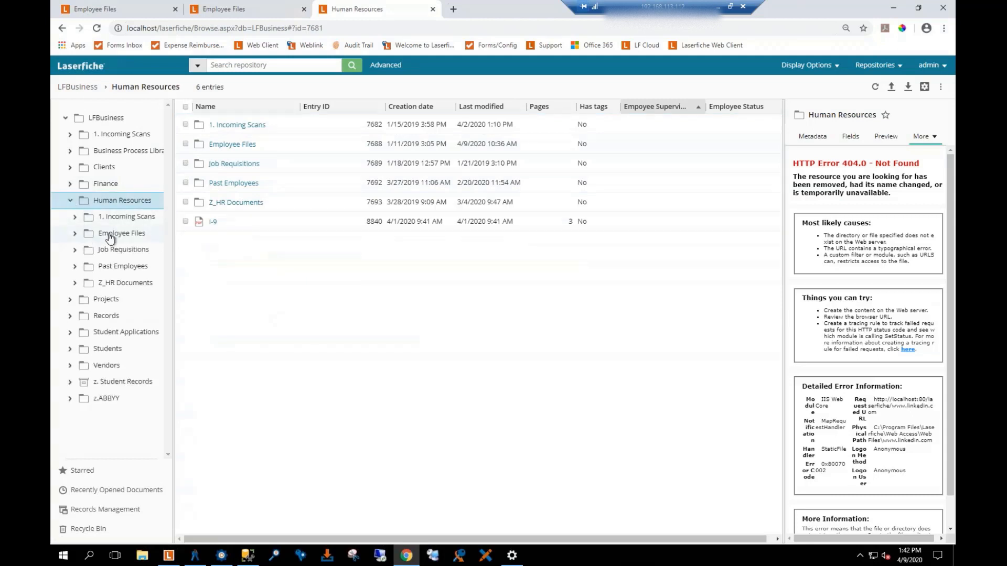
pyautogui.click(109, 239)
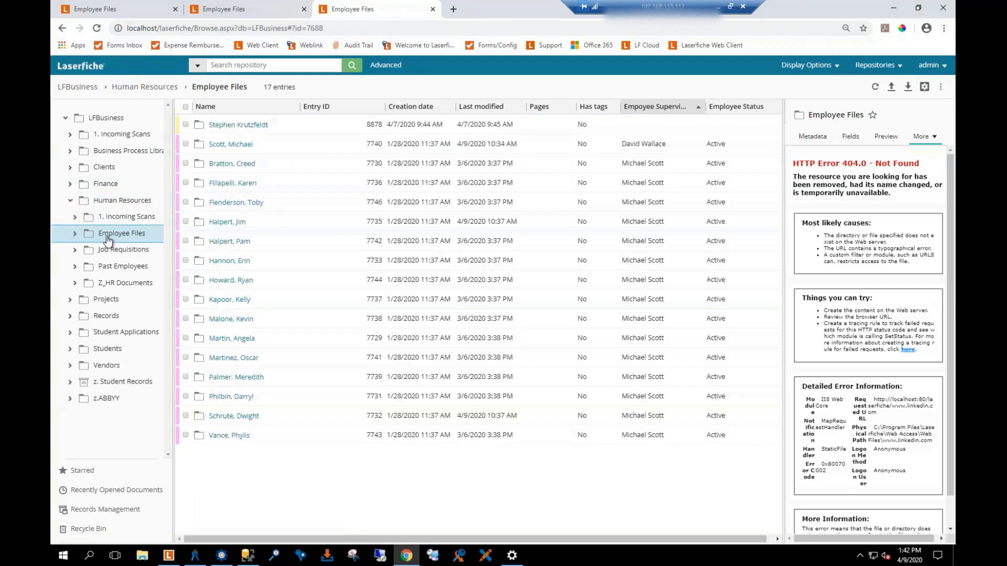
# - View the Creed Wiki custom tab for the matching employee's folder in Employee Files, and clear the selection
pyautogui.click(186, 164)
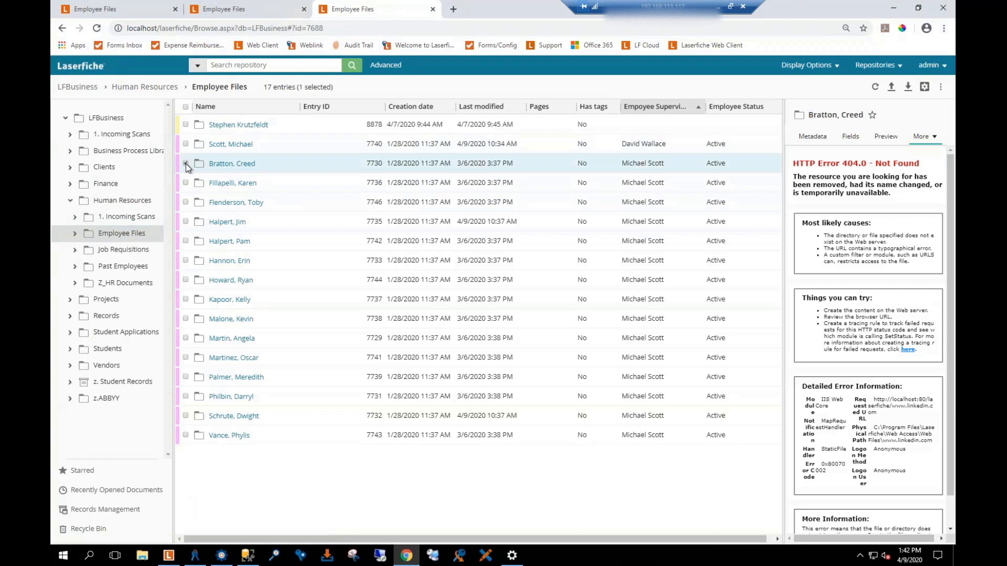
pyautogui.click(186, 165)
pyautogui.click(186, 164)
pyautogui.click(921, 136)
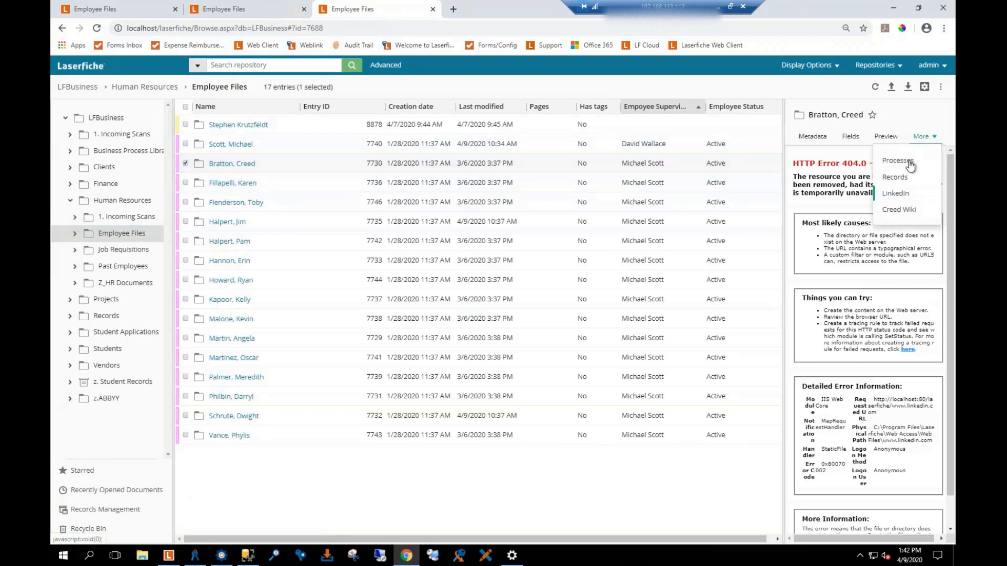
pyautogui.click(894, 210)
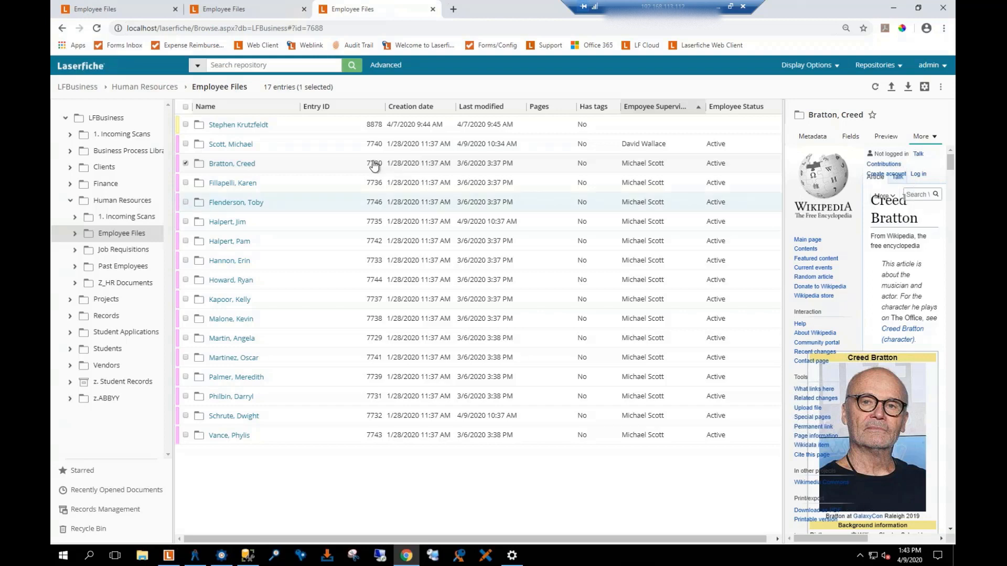
pyautogui.click(195, 164)
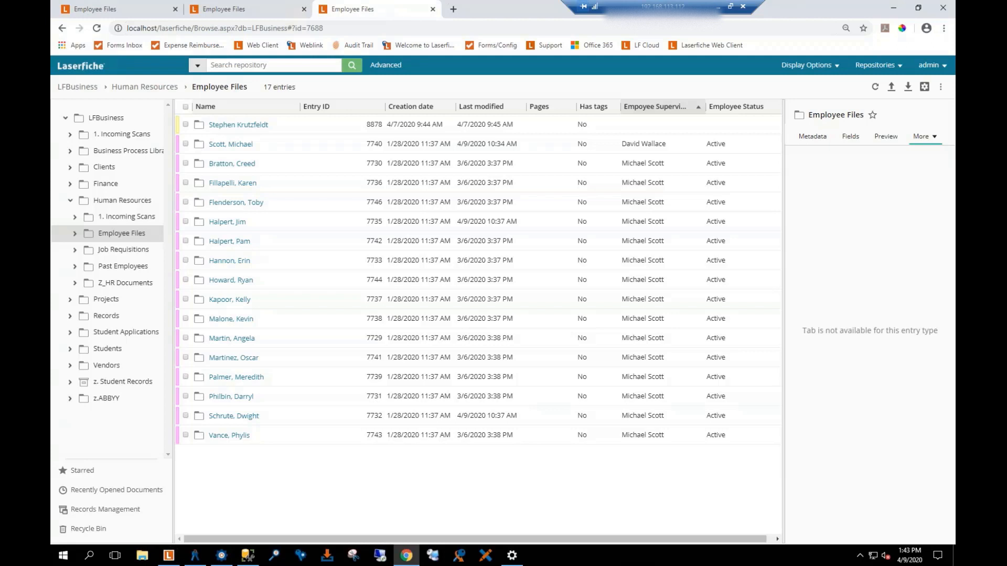
# - Switch to the Laserfiche desktop client, return from the search results to the folder browser, and bring up the Options dialog
pyautogui.click(169, 556)
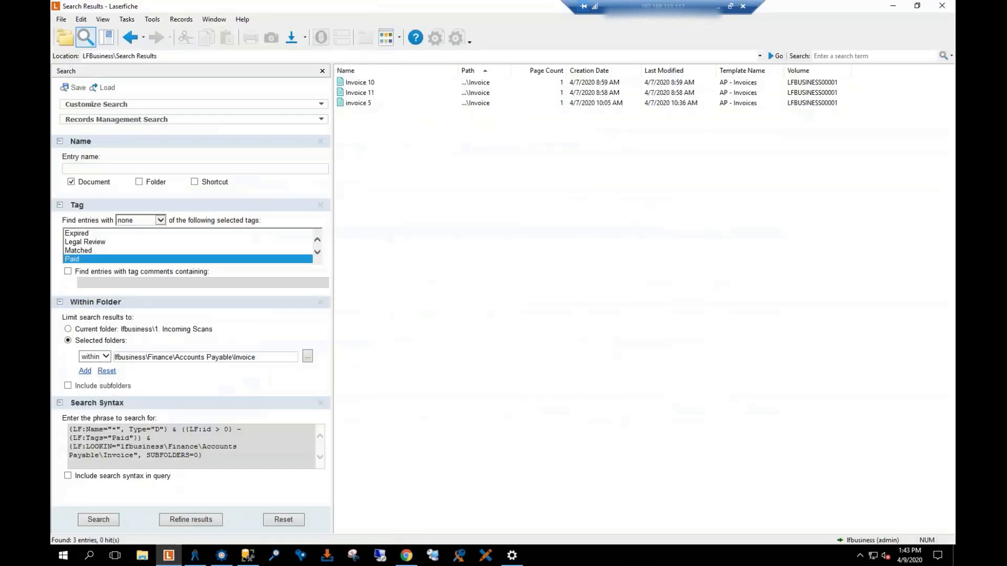
pyautogui.click(82, 45)
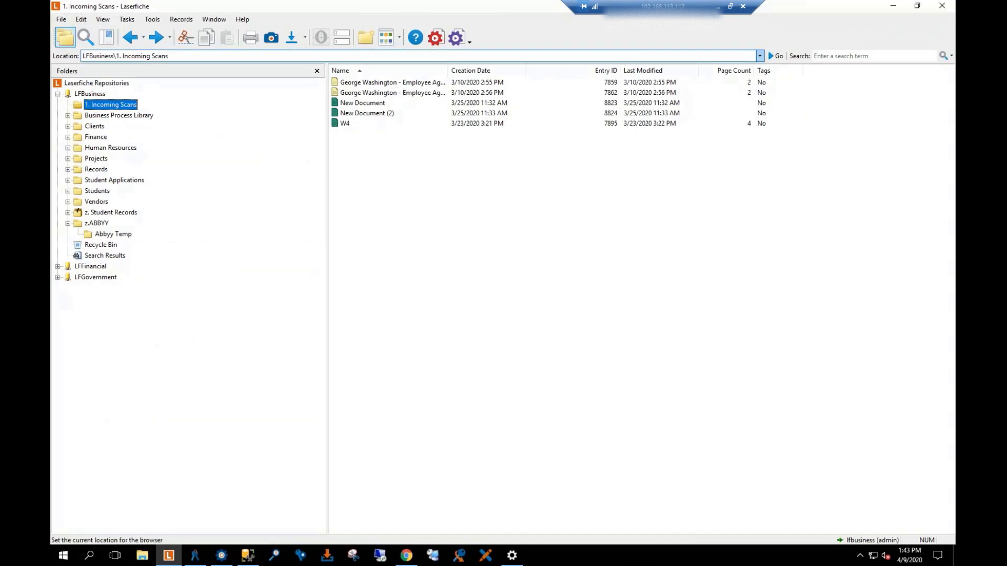
pyautogui.click(152, 20)
pyautogui.click(168, 83)
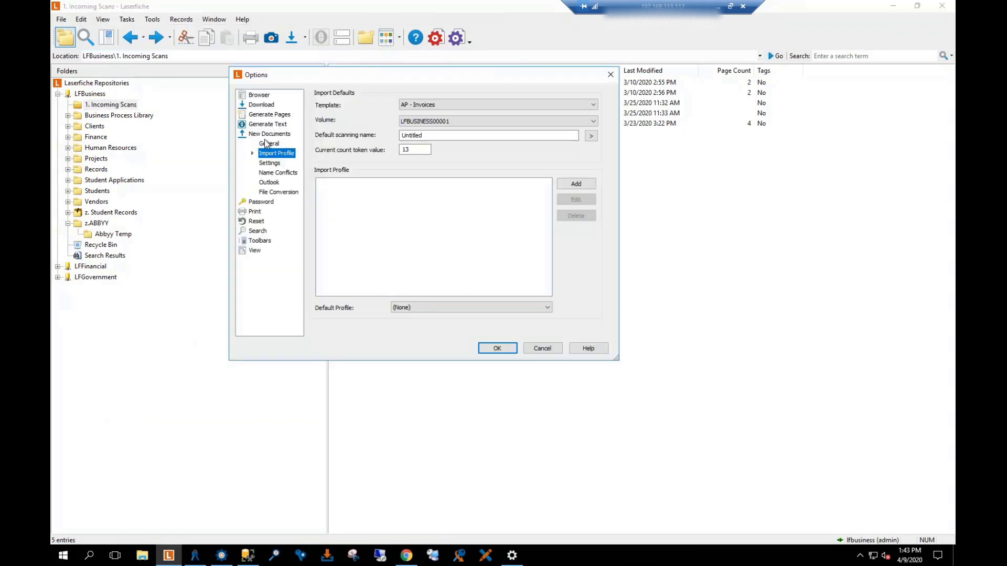
# - Examine the Download image and text settings and the Generate Pages and Generate Text options, and leave without saving
pyautogui.click(261, 105)
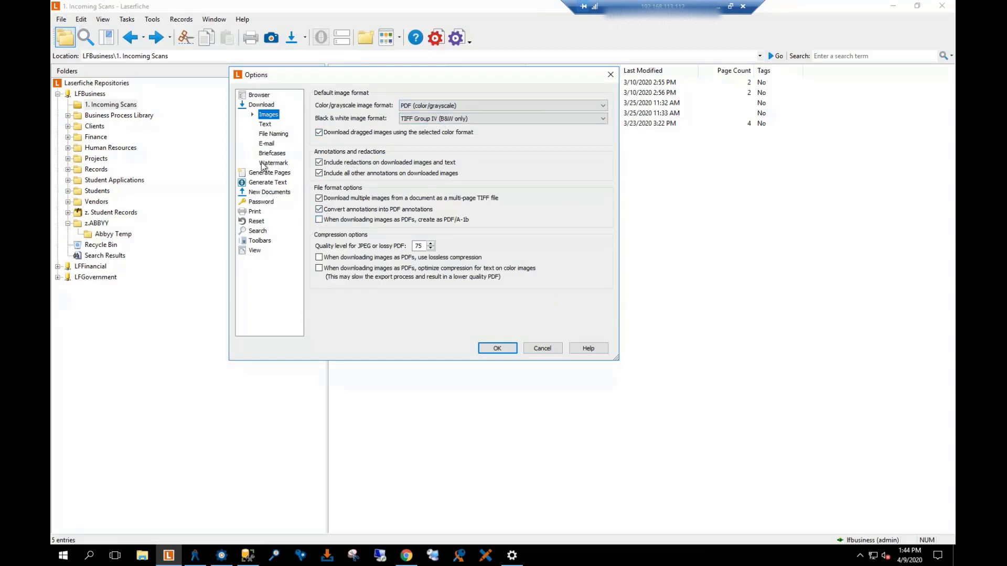
pyautogui.click(266, 125)
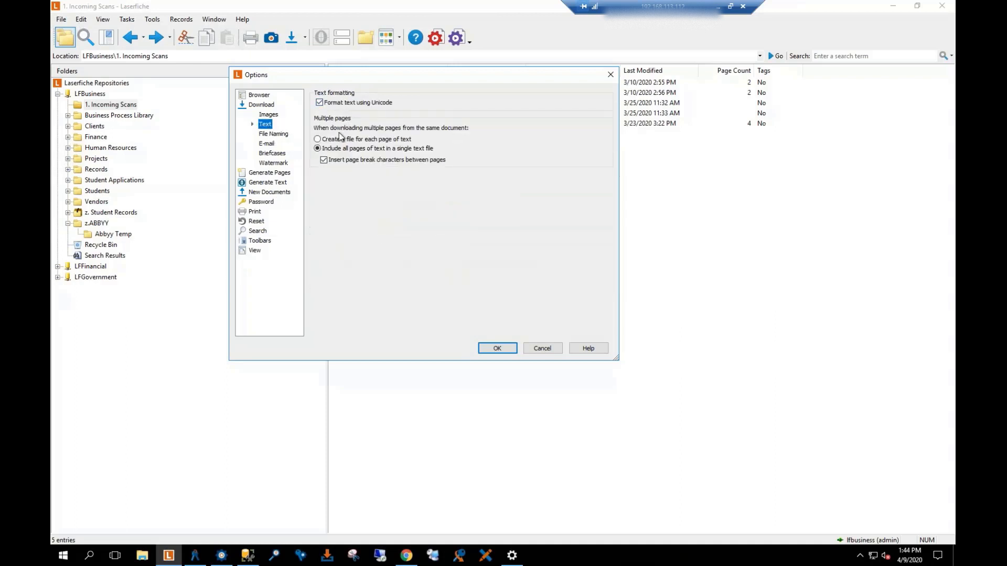
pyautogui.click(259, 176)
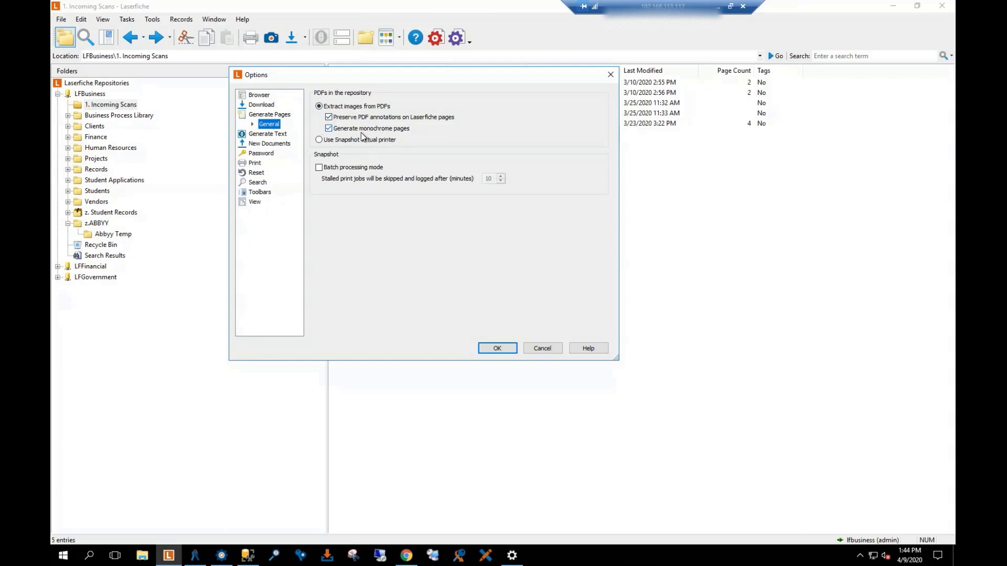
pyautogui.click(254, 136)
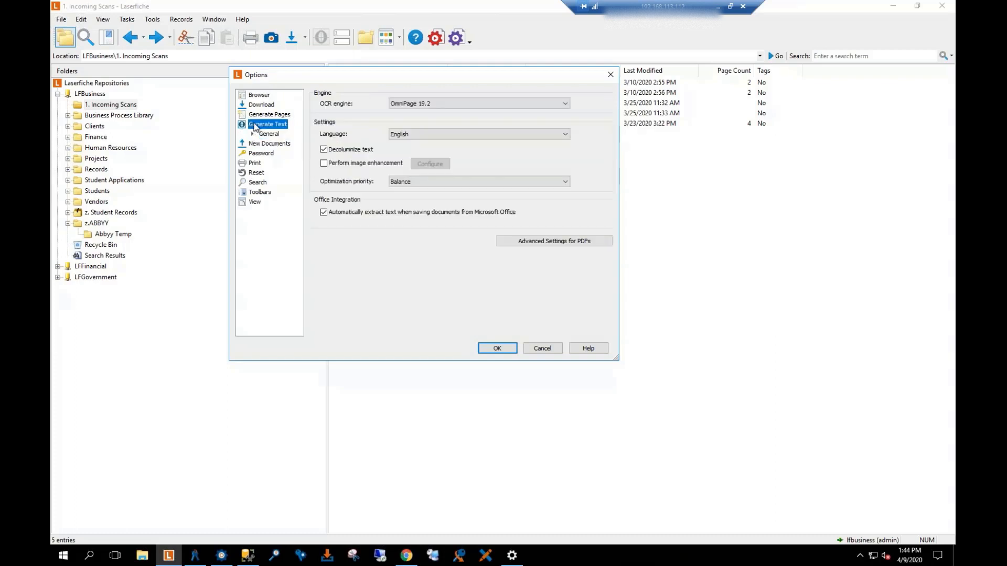
pyautogui.click(258, 116)
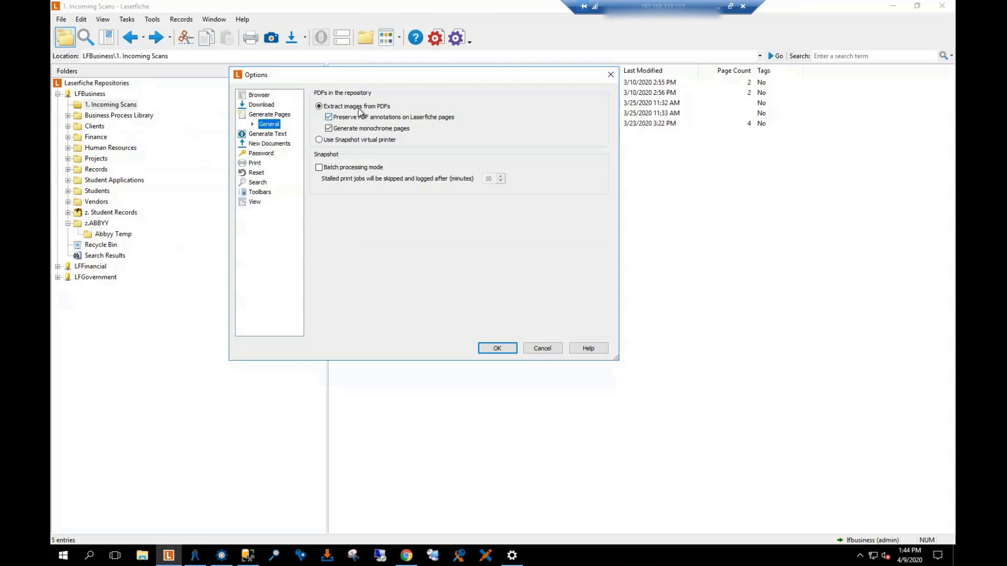
pyautogui.click(531, 354)
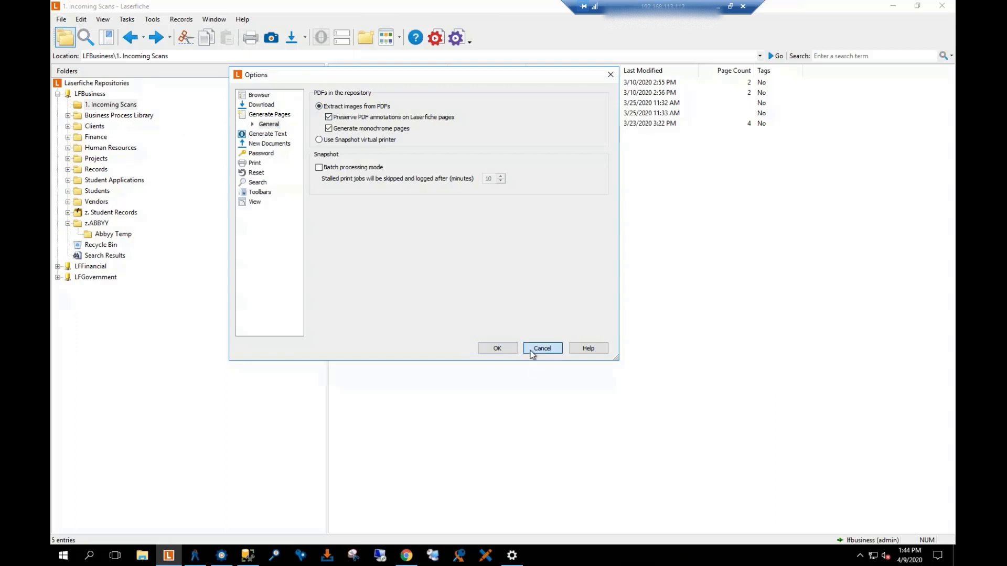
# - Look through the z.ABBYY and z. Student Records folders for a PDF, and expand the Human Resources folder
pyautogui.click(100, 236)
pyautogui.click(97, 223)
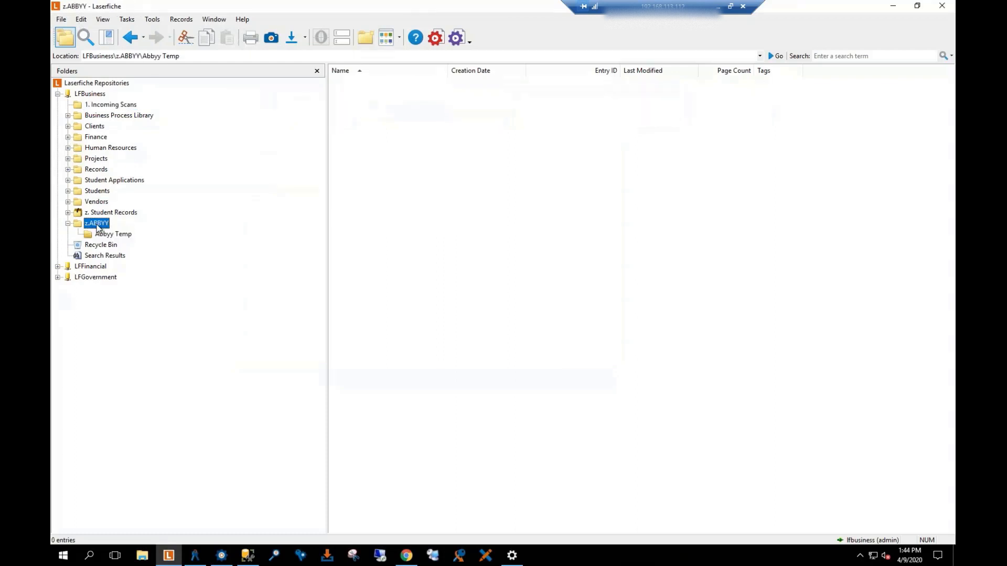
pyautogui.doubleClick(356, 82)
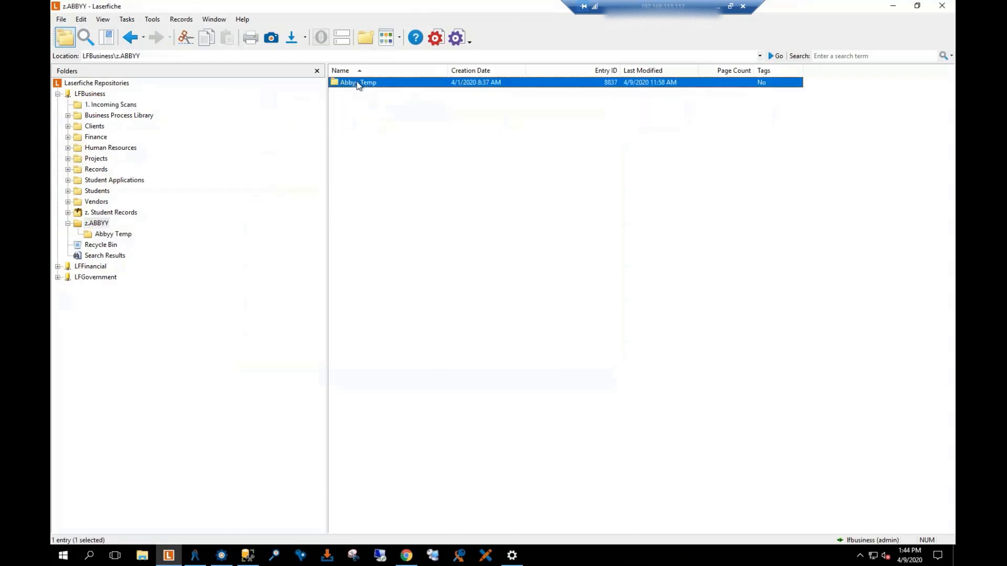
pyautogui.click(105, 214)
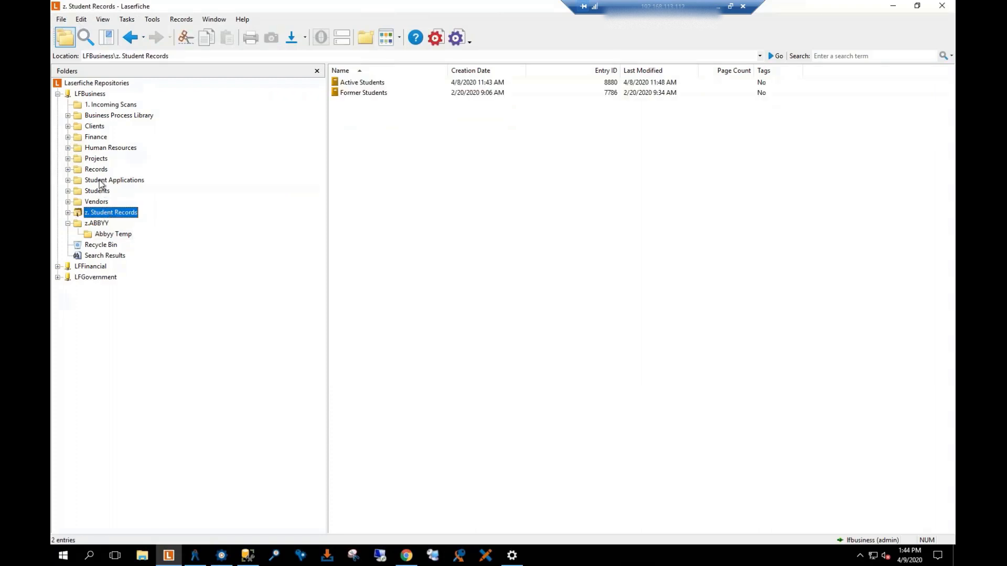
pyautogui.click(100, 149)
pyautogui.click(100, 149)
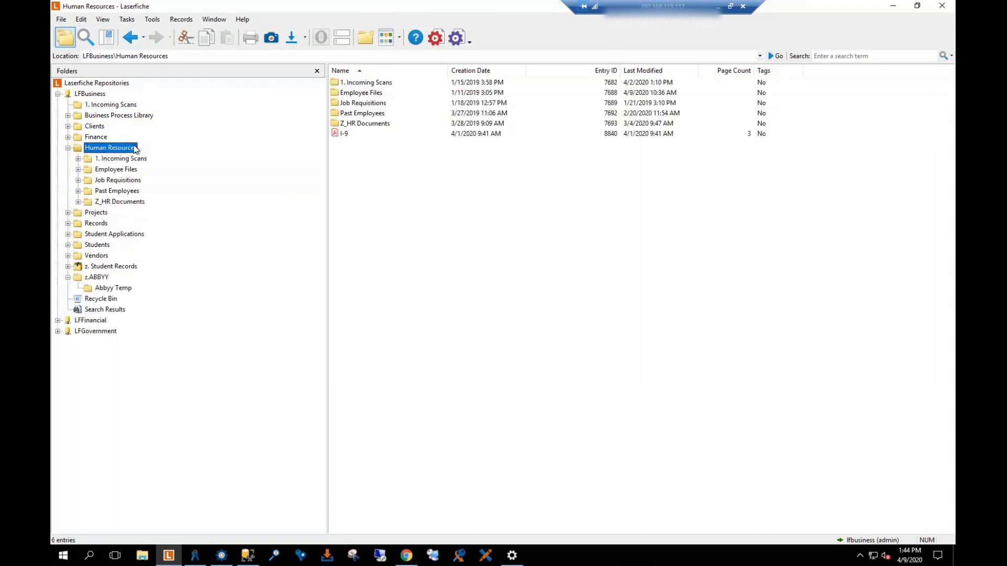
# - Open the I-9 document from the Human Resources folder in Adobe Acrobat Reader, look through it, and close the reader
pyautogui.click(358, 134)
pyautogui.rightClick(359, 136)
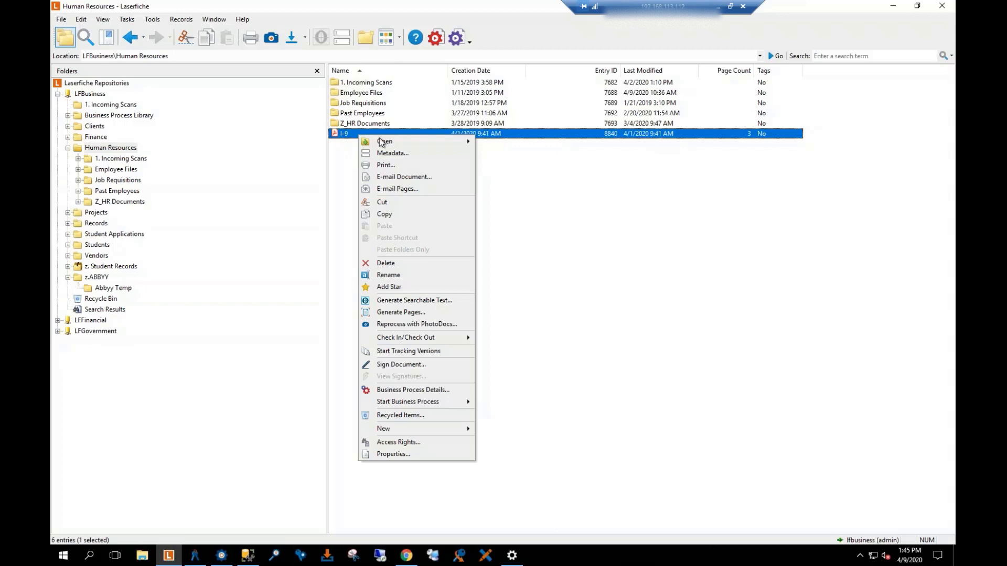
pyautogui.click(380, 141)
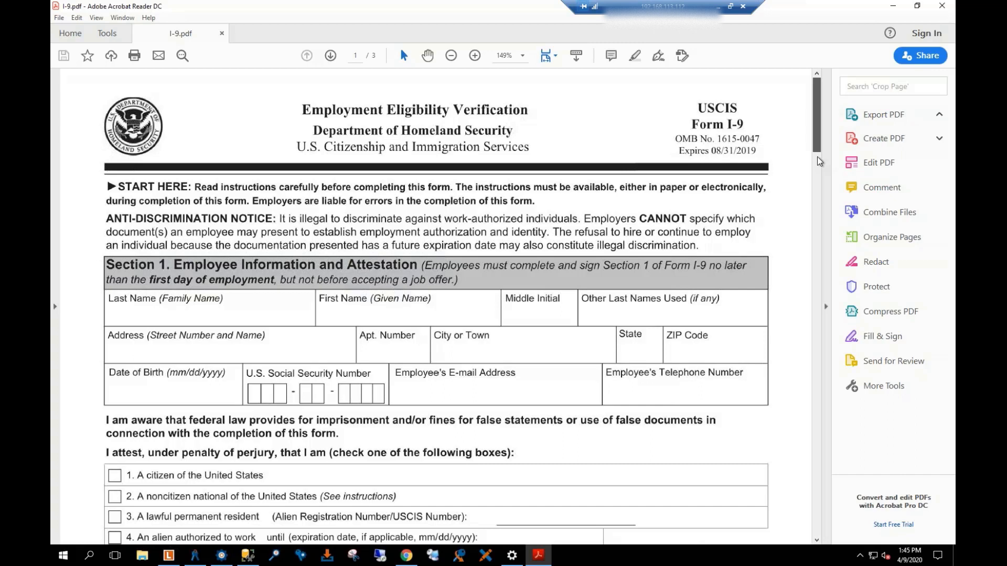
pyautogui.scroll(-1, 819, 161)
pyautogui.click(943, 6)
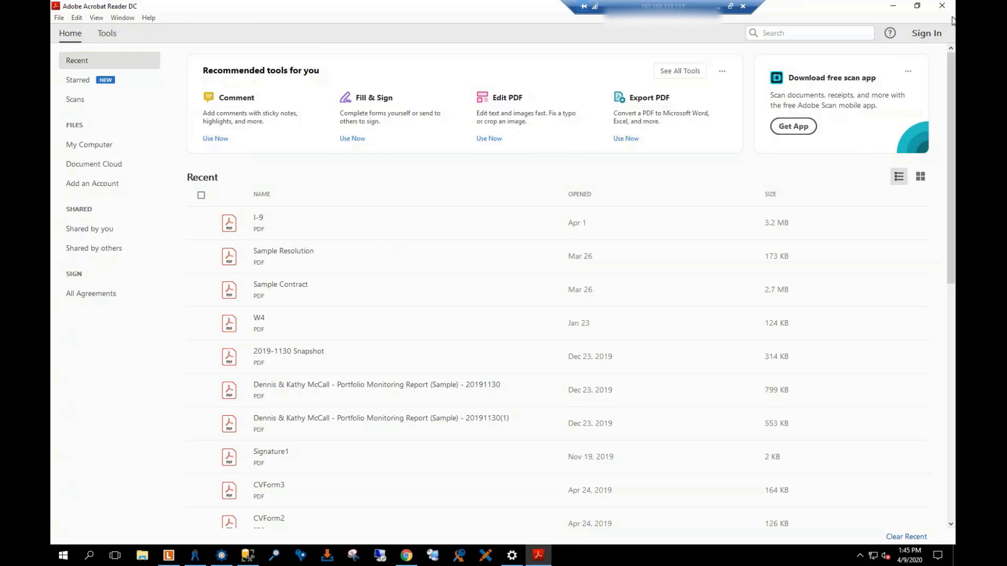
pyautogui.click(943, 7)
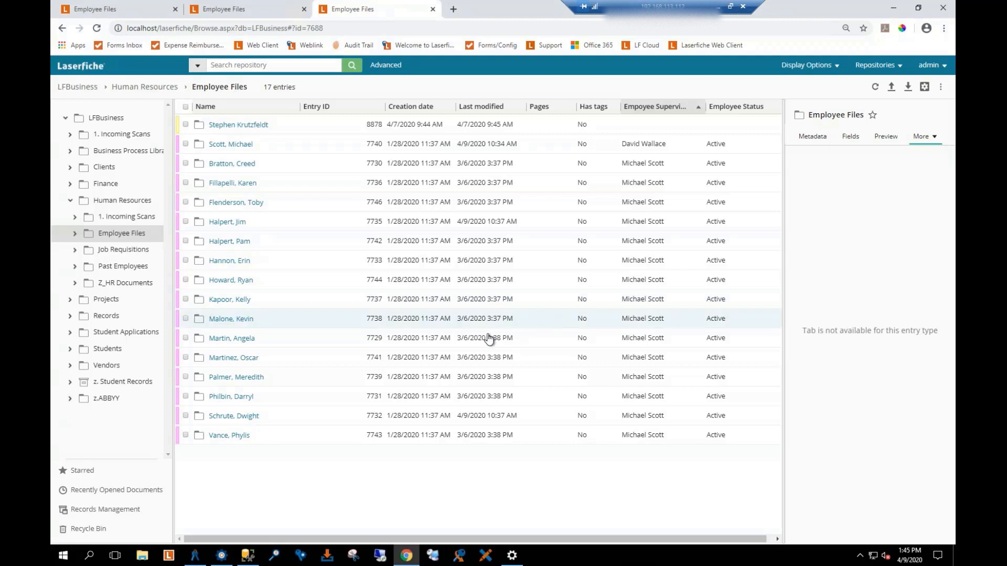
# - Start the Laserfiche desktop client again and open the LFBusiness repository
pyautogui.click(169, 556)
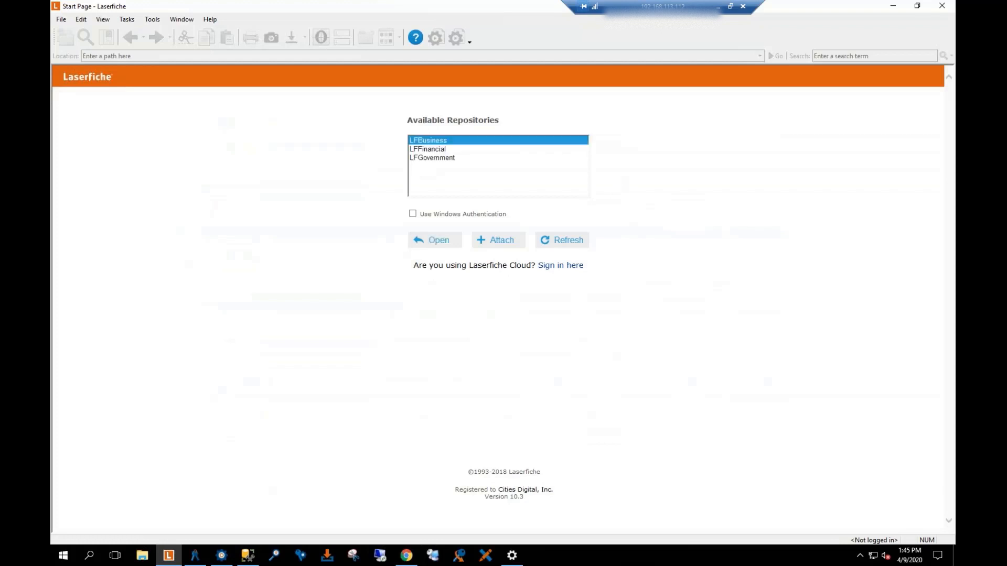
pyautogui.doubleClick(436, 140)
pyautogui.press('Return')
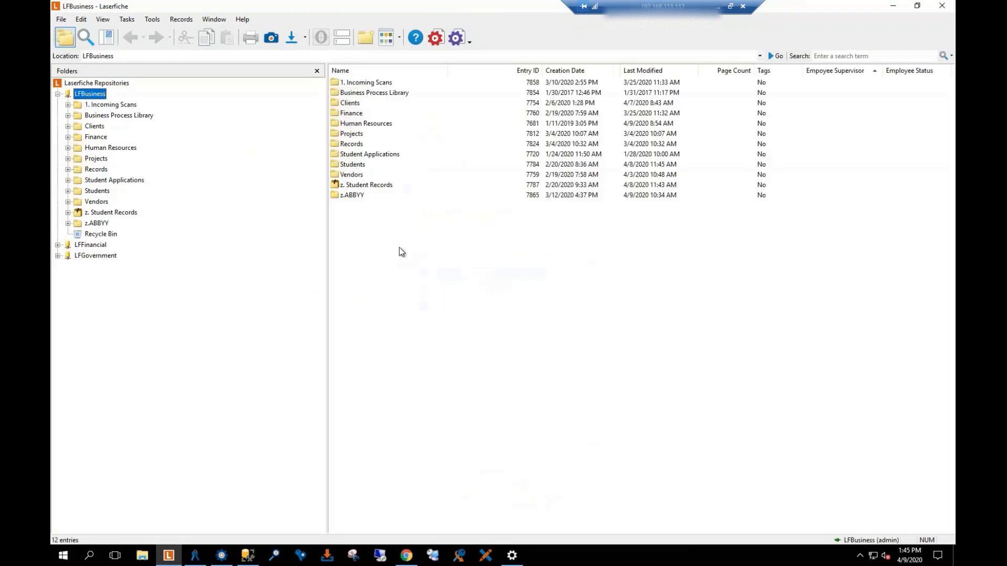